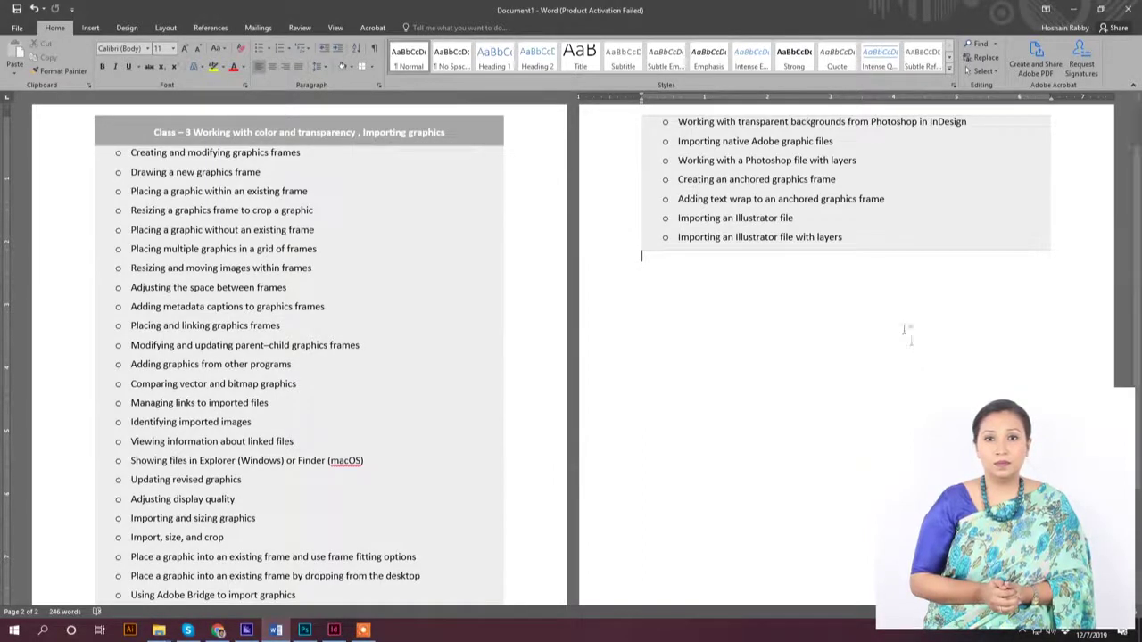
Switch to InDesign and create a one-page Letter-size print document named Class-3.3 with units in inches
{"action": "left_click", "coordinate": [332, 631]}
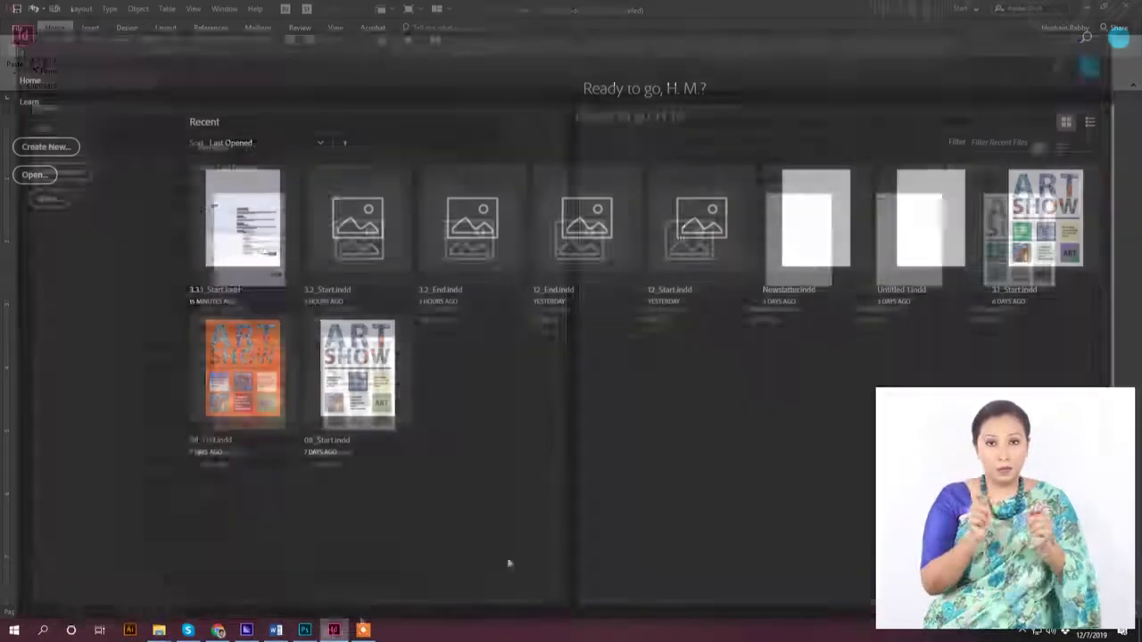
{"action": "left_click", "coordinate": [47, 145]}
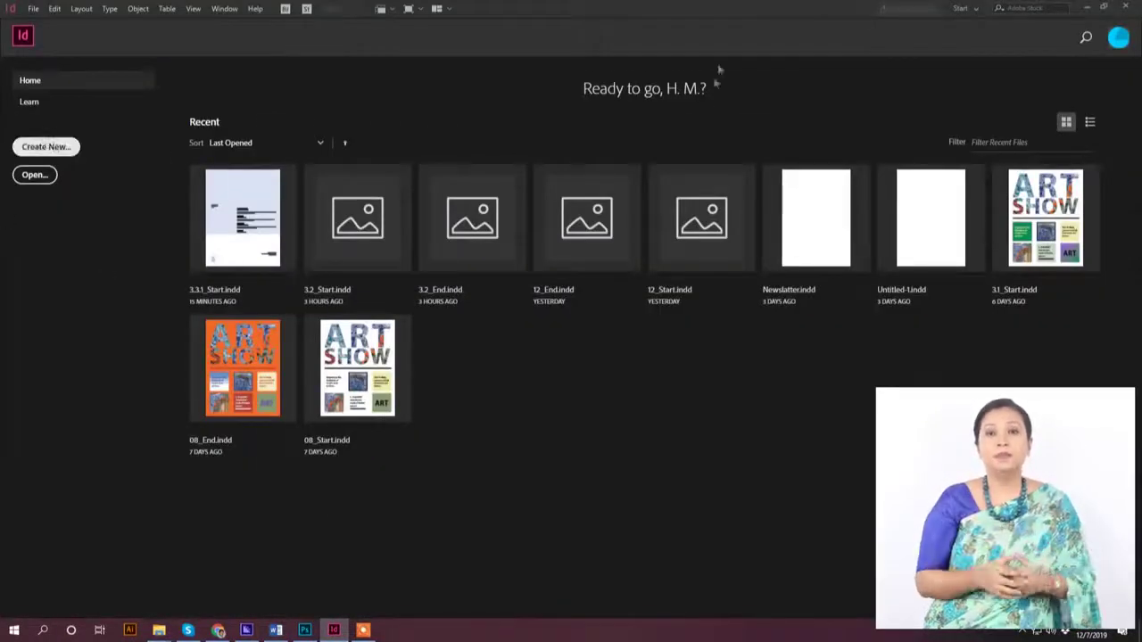
{"action": "type", "text": "Class-3.3"}
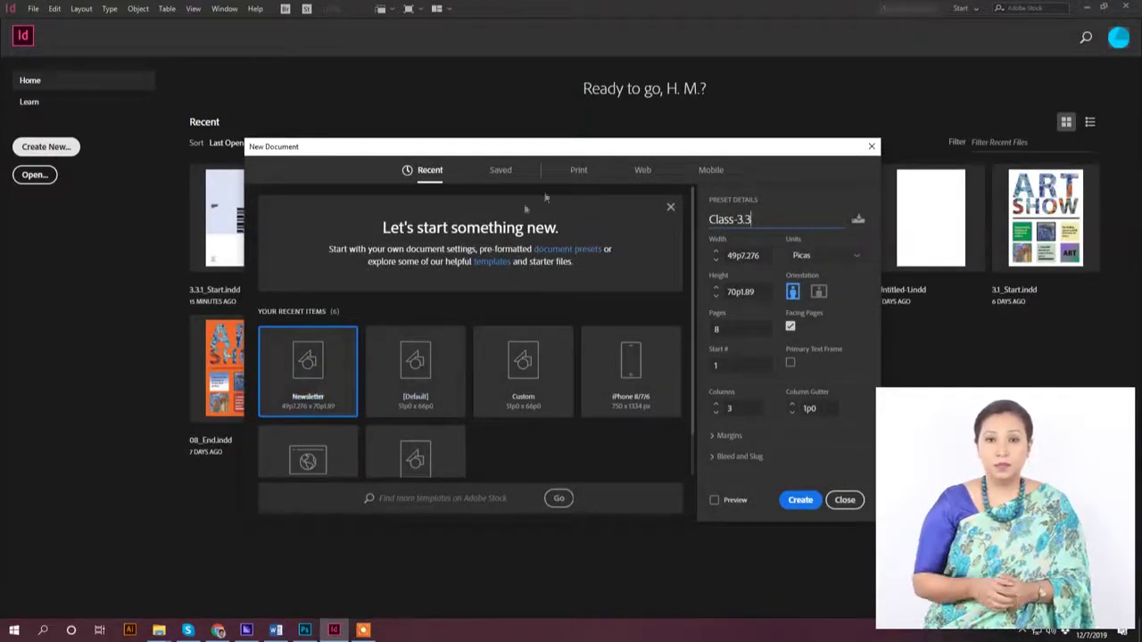
{"action": "left_click", "coordinate": [579, 170]}
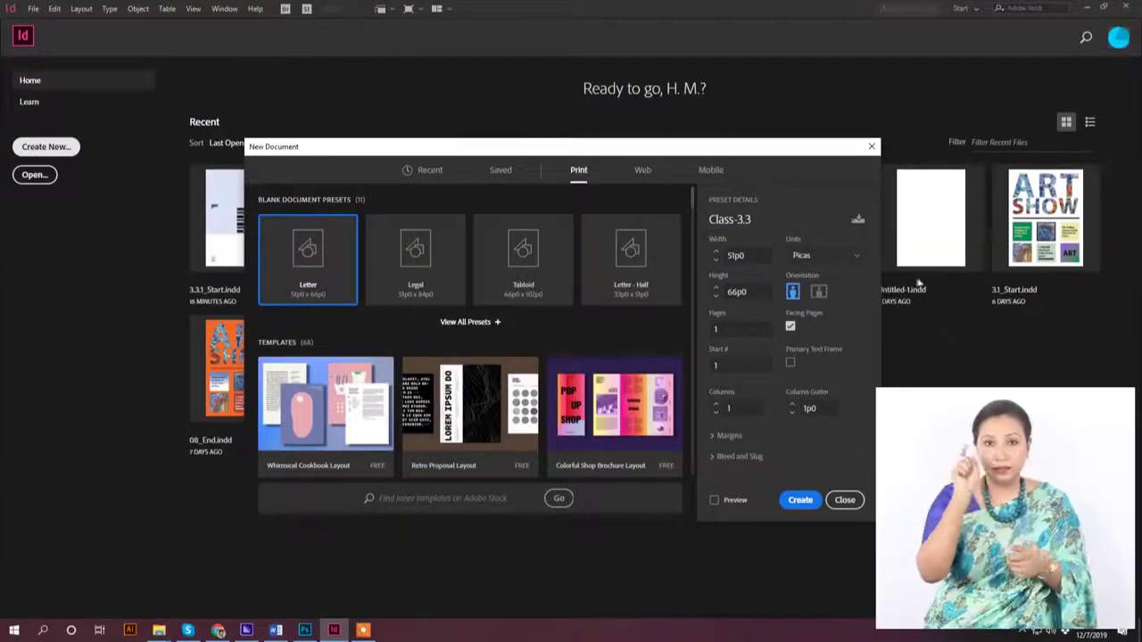
{"action": "left_click", "coordinate": [850, 260]}
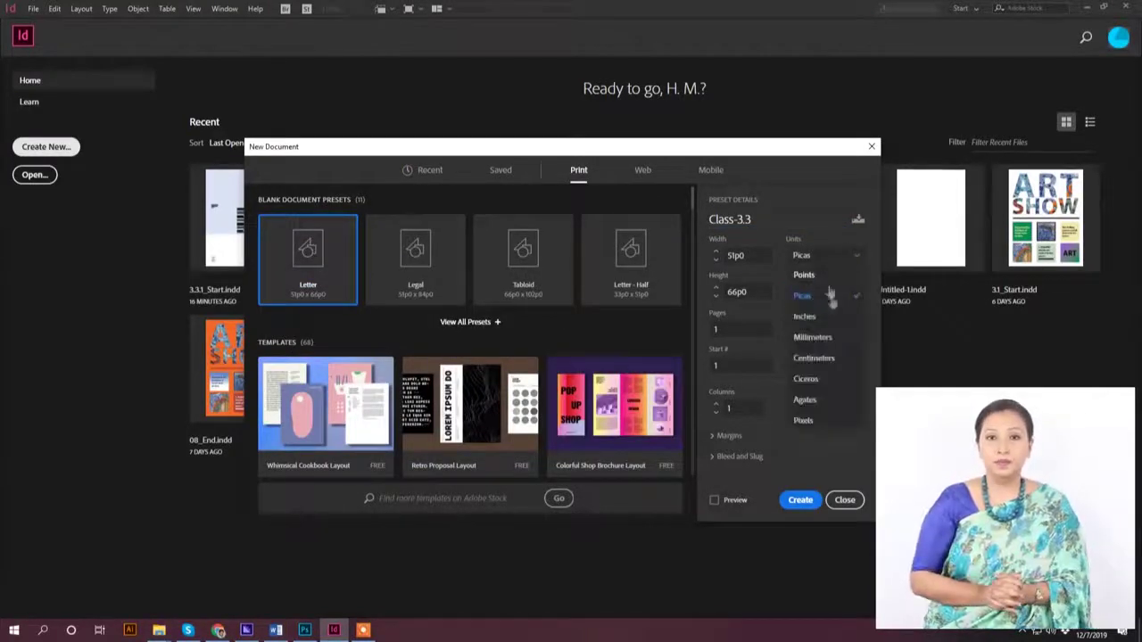
{"action": "left_click", "coordinate": [819, 319]}
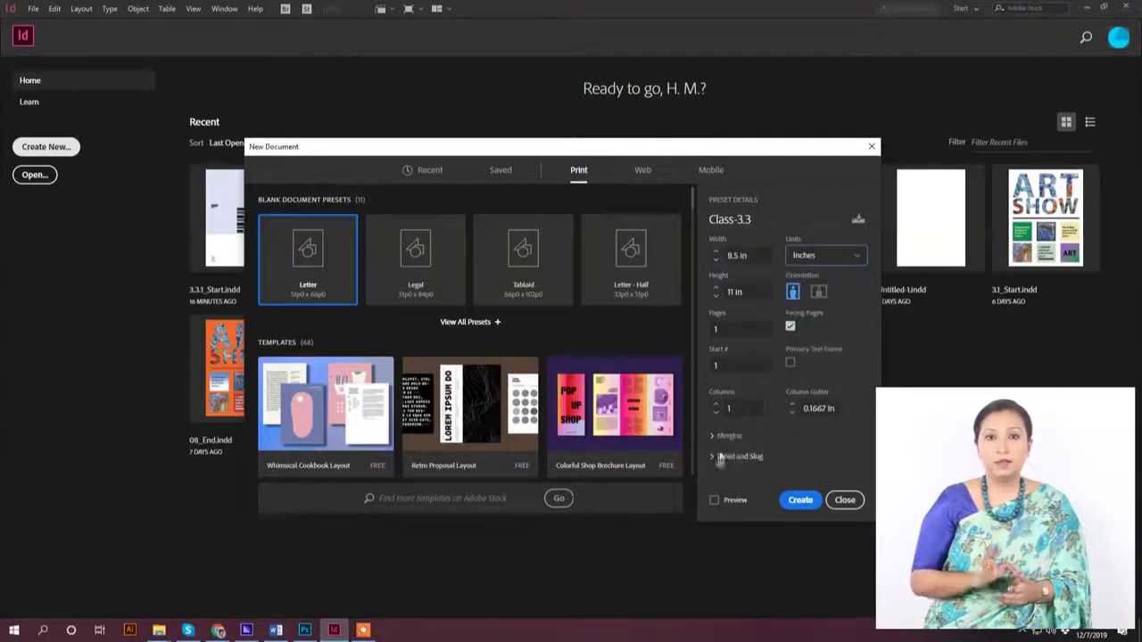
{"action": "left_click", "coordinate": [727, 435]}
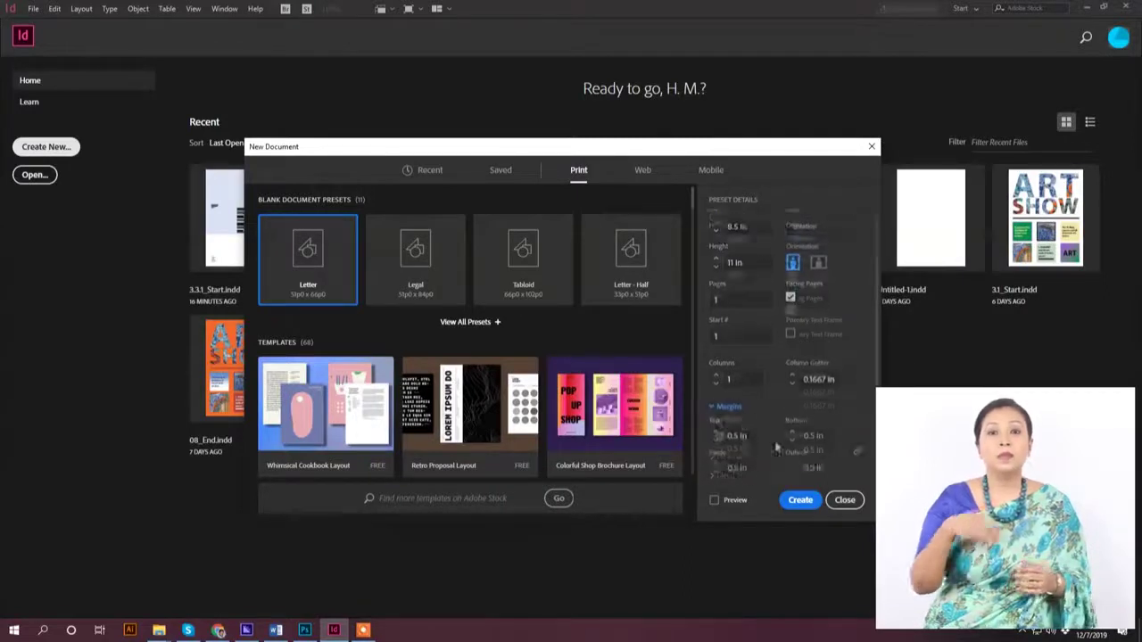
{"action": "left_click", "coordinate": [730, 475]}
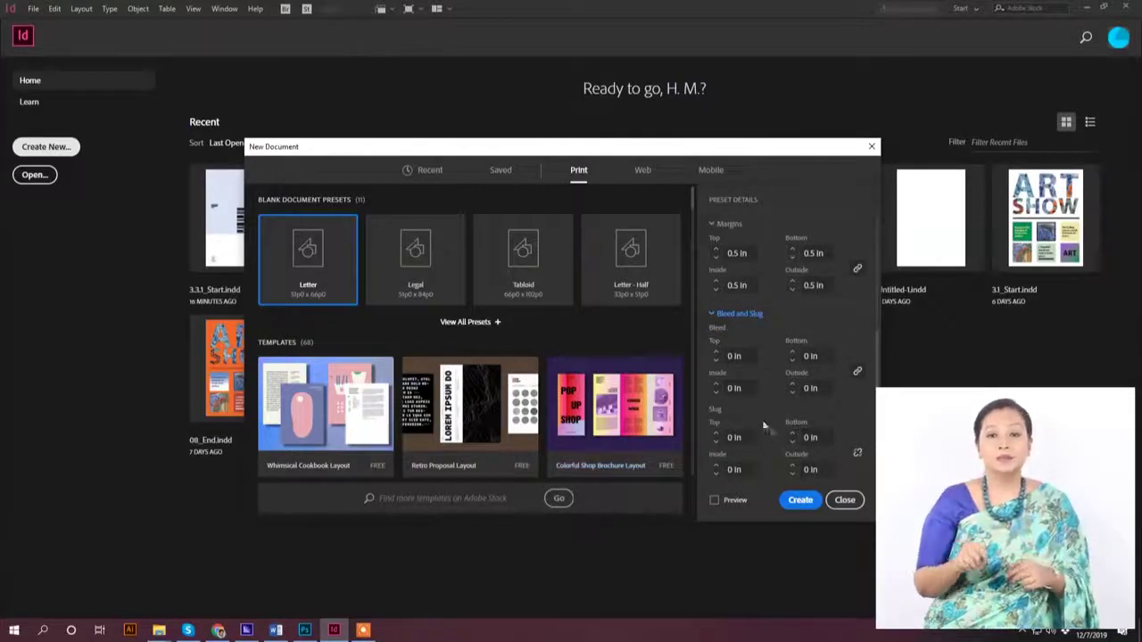
{"action": "left_click", "coordinate": [801, 500]}
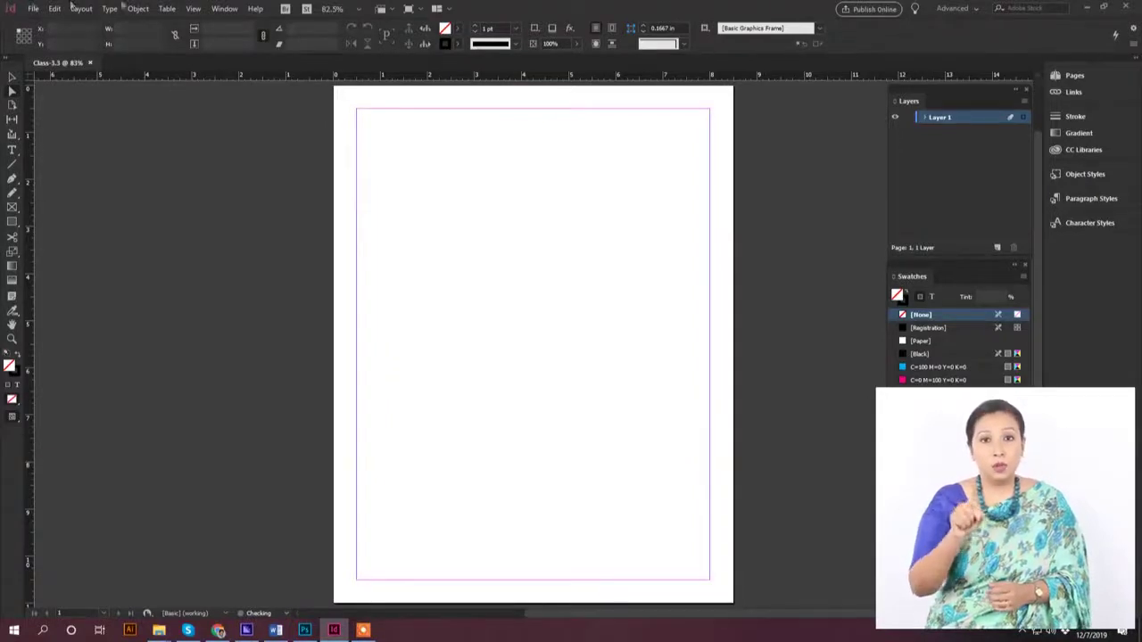
Reset the Advanced workspace to its default layout
{"action": "left_click", "coordinate": [222, 8]}
{"action": "left_click", "coordinate": [224, 8]}
{"action": "left_click", "coordinate": [226, 9]}
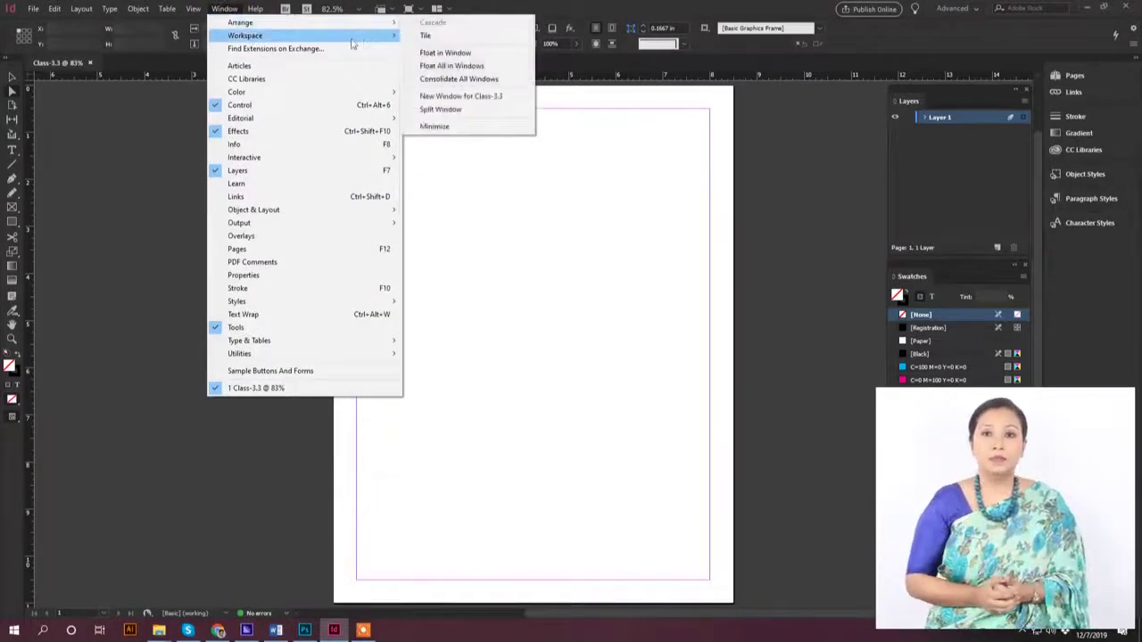
{"action": "mouse_move", "coordinate": [385, 34]}
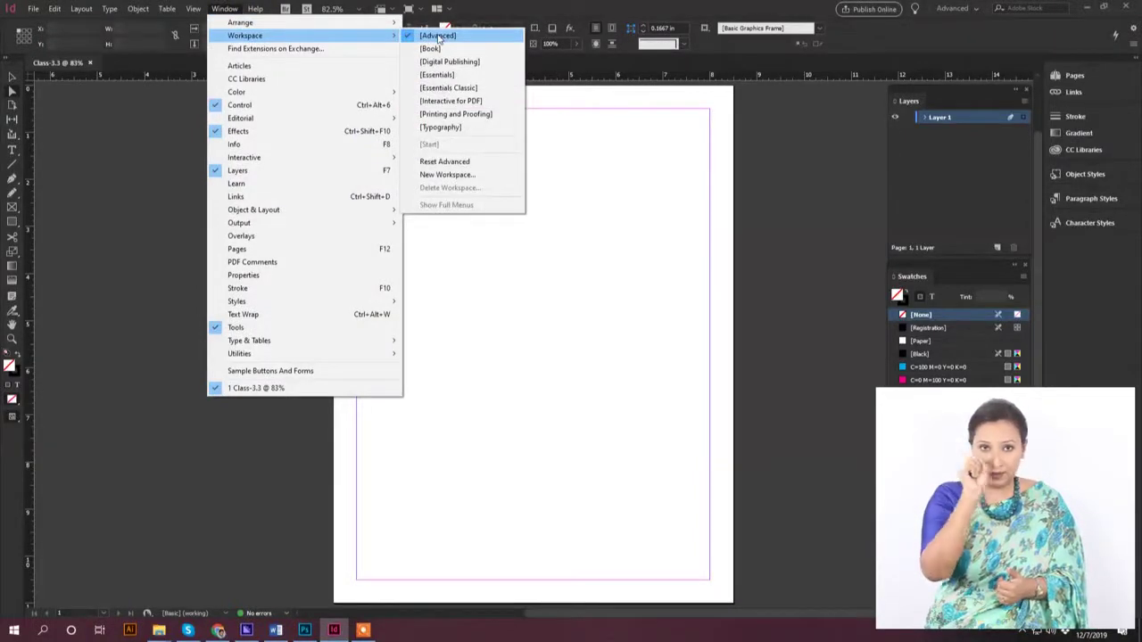
{"action": "left_click", "coordinate": [469, 163]}
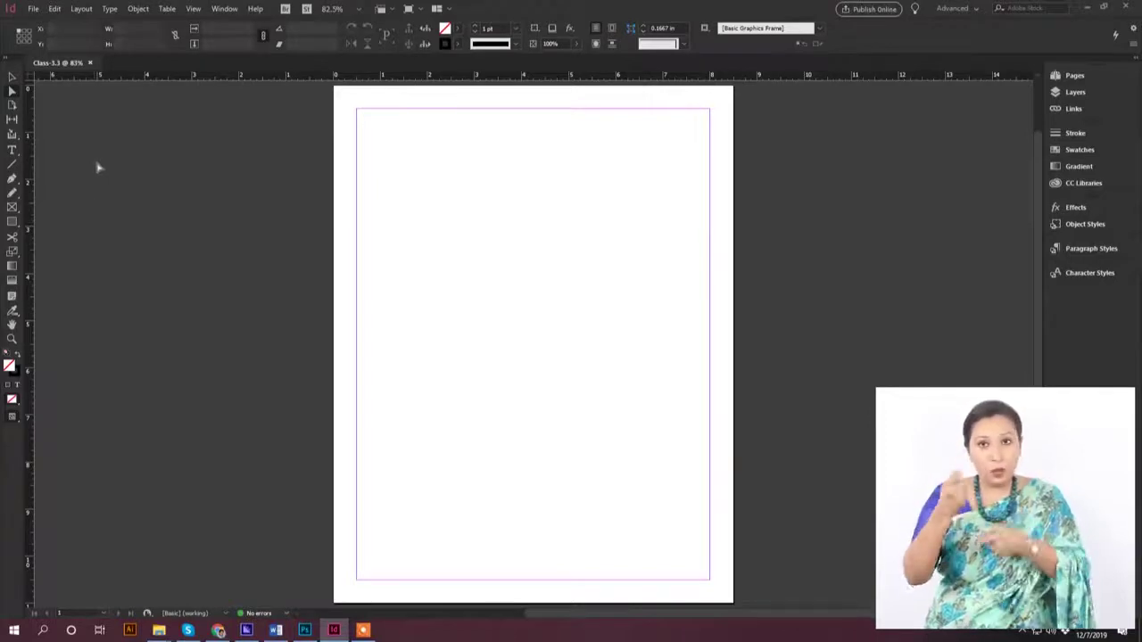
Draw a graphics frame about 3.72 by 2.62 in, align it to the page's top-left margin corner, and duplicate it alongside at 3.5 in wide
{"action": "left_click", "coordinate": [15, 210]}
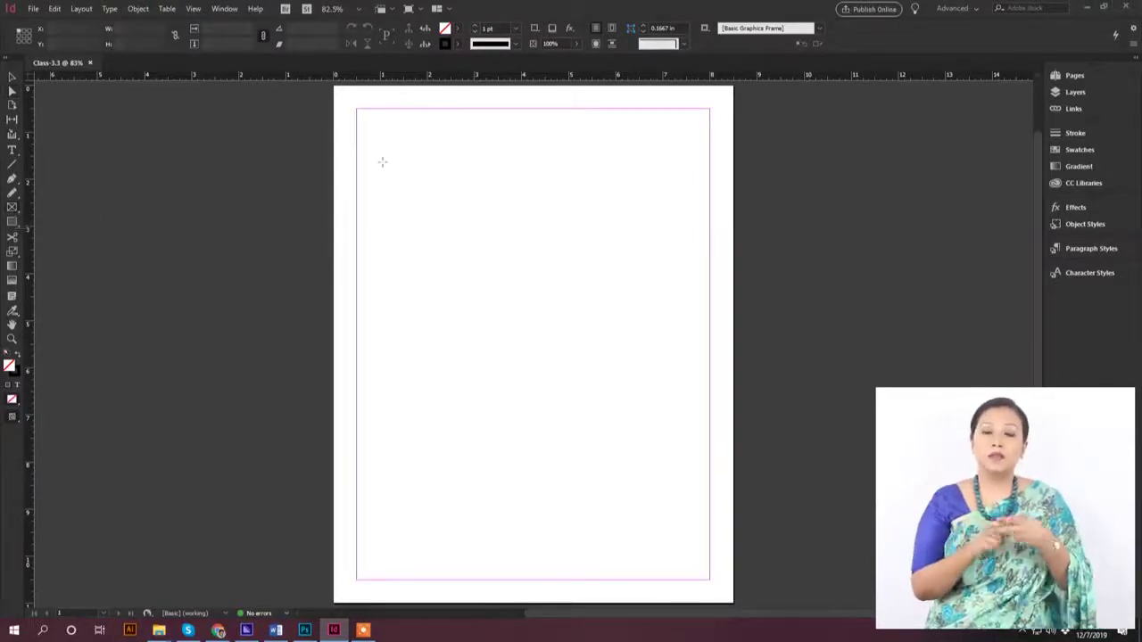
{"action": "mouse_move", "coordinate": [379, 154]}
{"action": "left_mouse_down"}
{"action": "mouse_move", "coordinate": [425, 211]}
{"action": "mouse_move", "coordinate": [579, 280]}
{"action": "mouse_move", "coordinate": [556, 280]}
{"action": "left_mouse_up"}
{"action": "left_click", "coordinate": [12, 79]}
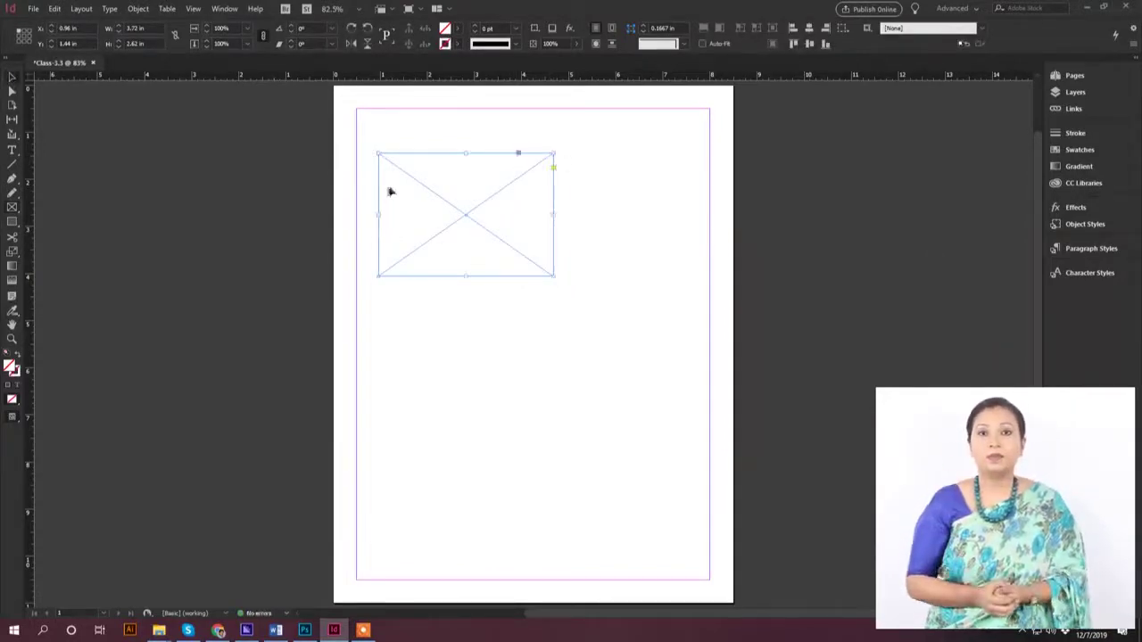
{"action": "left_click_drag", "start_coordinate": [387, 188], "coordinate": [621, 174]}
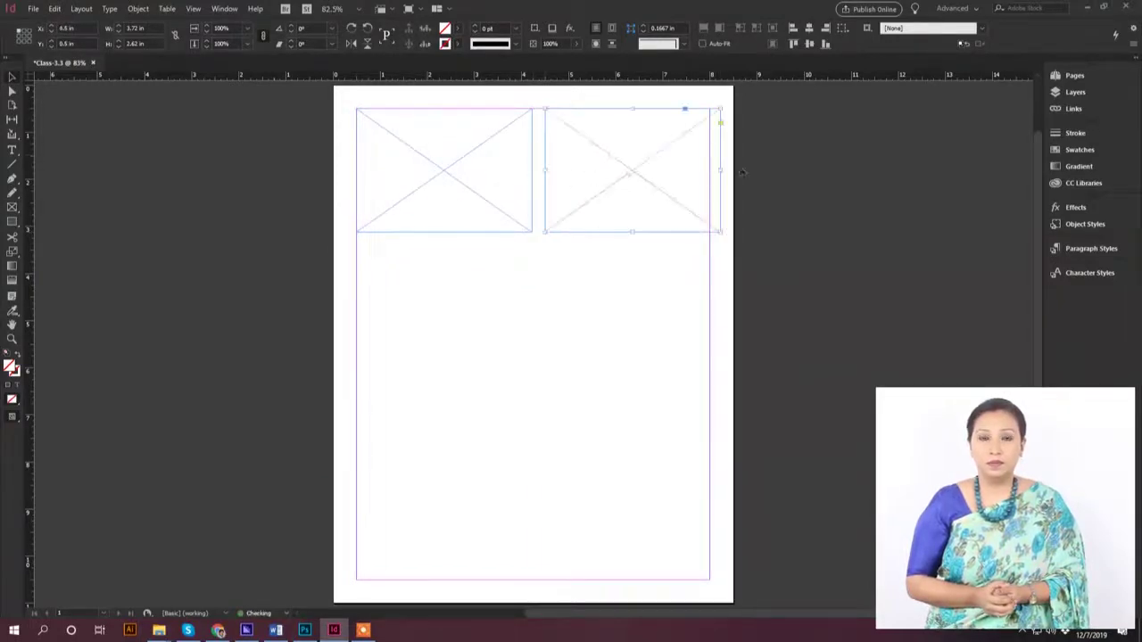
{"action": "left_click_drag", "start_coordinate": [721, 170], "coordinate": [710, 173]}
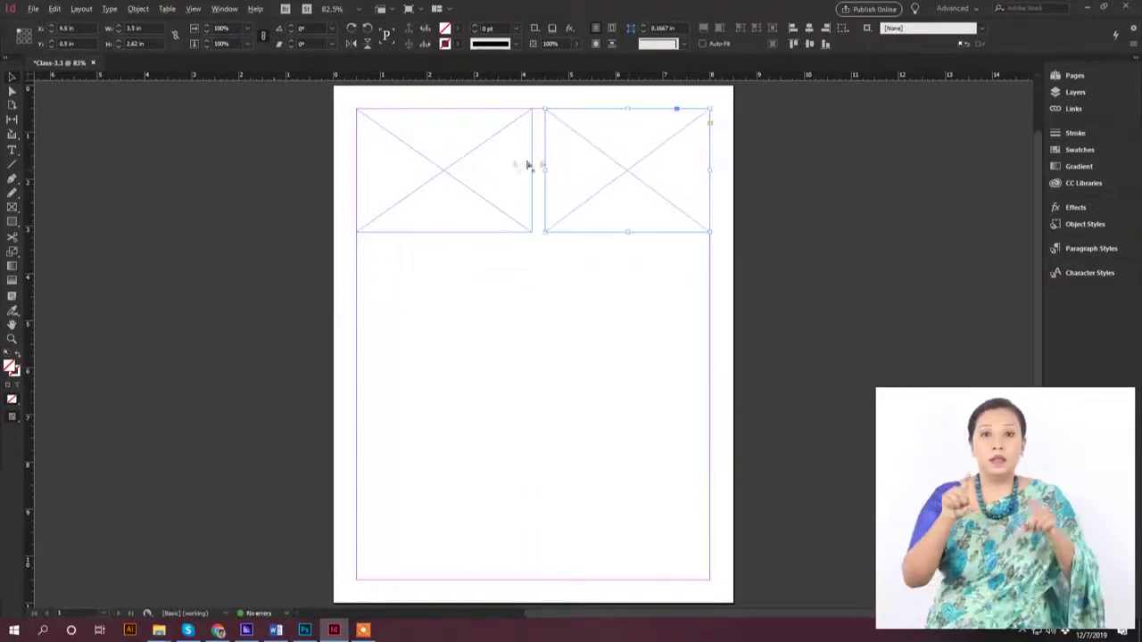
Duplicate the frames into a second row: one about 4.98 in wide, plus a narrower one ending at the right margin
{"action": "left_click_drag", "start_coordinate": [497, 169], "coordinate": [590, 308]}
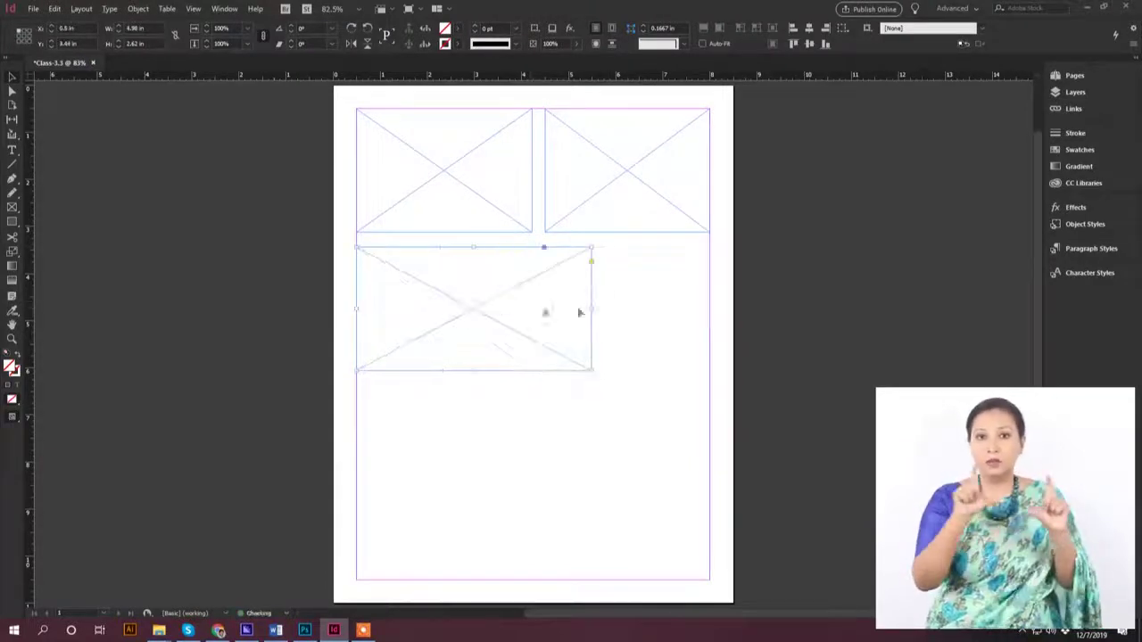
{"action": "left_click_drag", "start_coordinate": [474, 308], "coordinate": [719, 308]}
{"action": "left_click_drag", "start_coordinate": [838, 310], "coordinate": [712, 313]}
{"action": "left_click", "coordinate": [798, 293]}
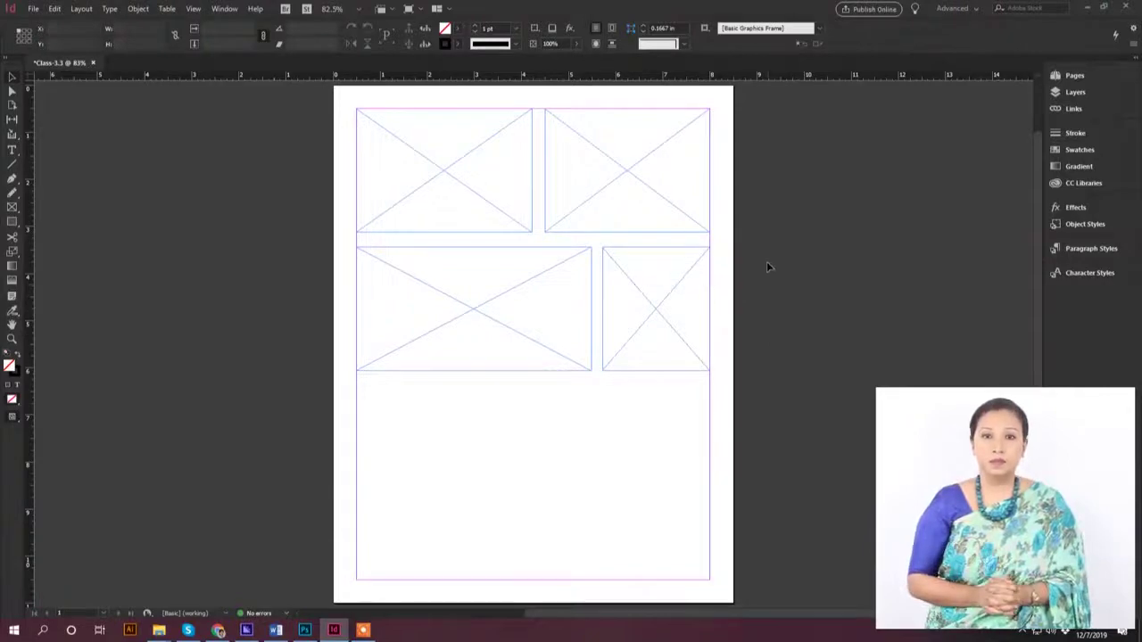
{"action": "left_click", "coordinate": [159, 630]}
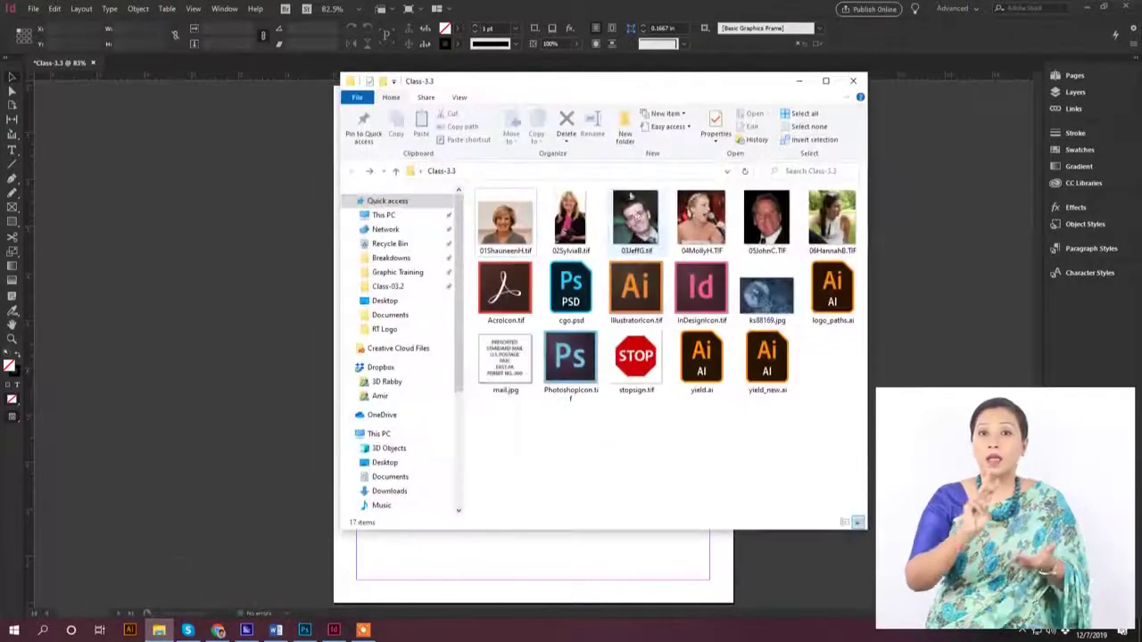
{"action": "left_click_drag", "start_coordinate": [621, 92], "coordinate": [60, 134]}
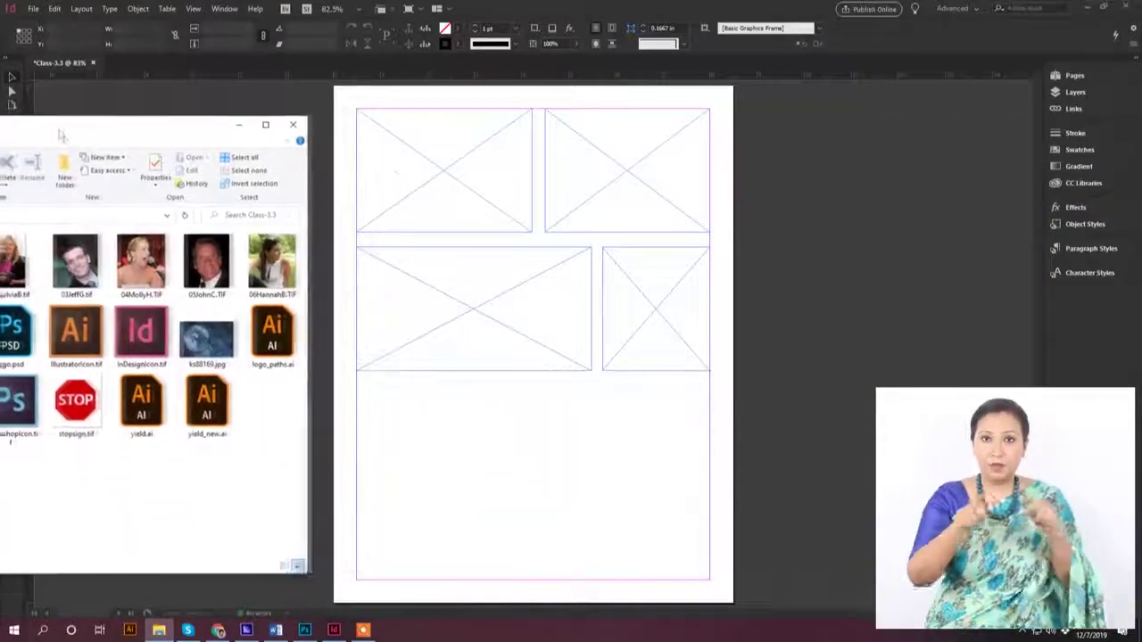
{"action": "left_click_drag", "start_coordinate": [267, 264], "coordinate": [433, 175]}
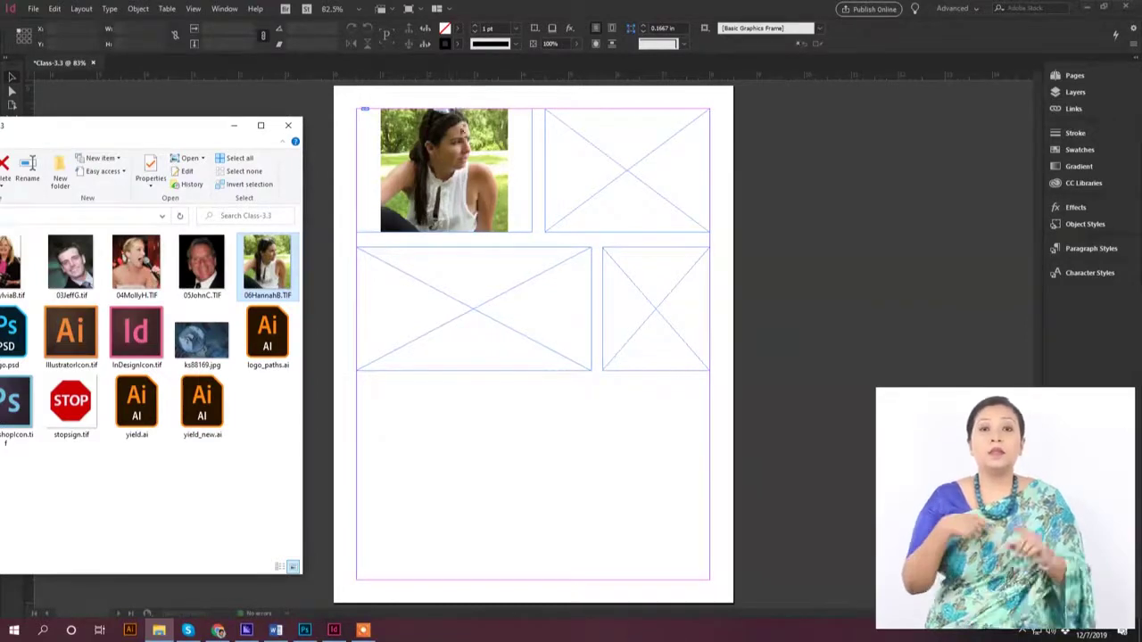
Inspect the placed photo's link information, go to the linked image on the page, and reveal its source file in Explorer
{"action": "left_click", "coordinate": [457, 157]}
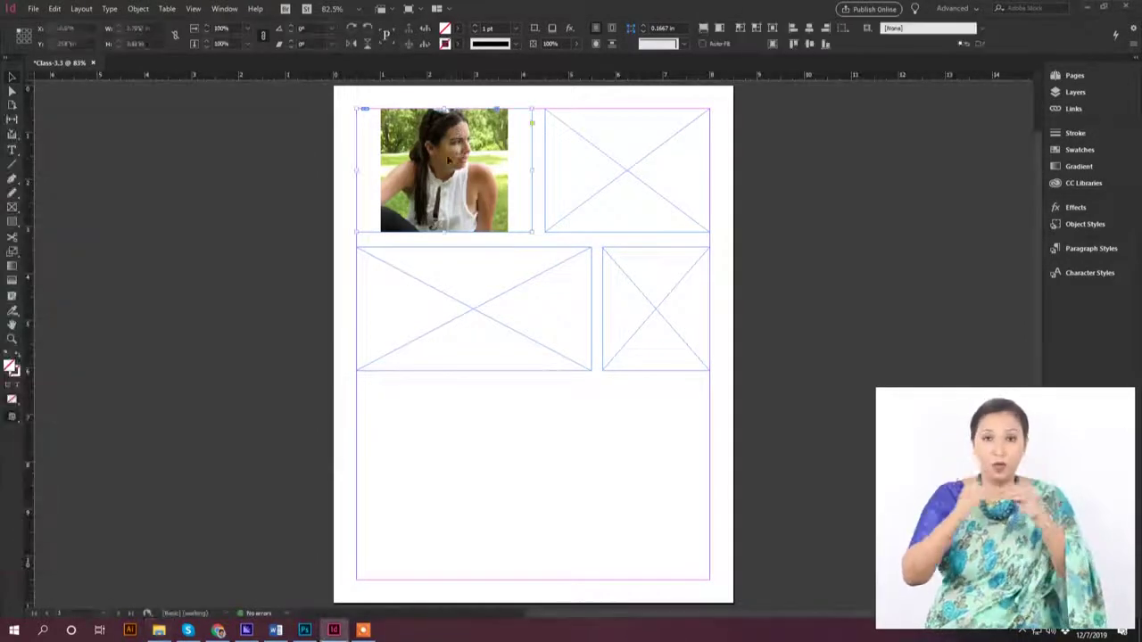
{"action": "left_click", "coordinate": [366, 112]}
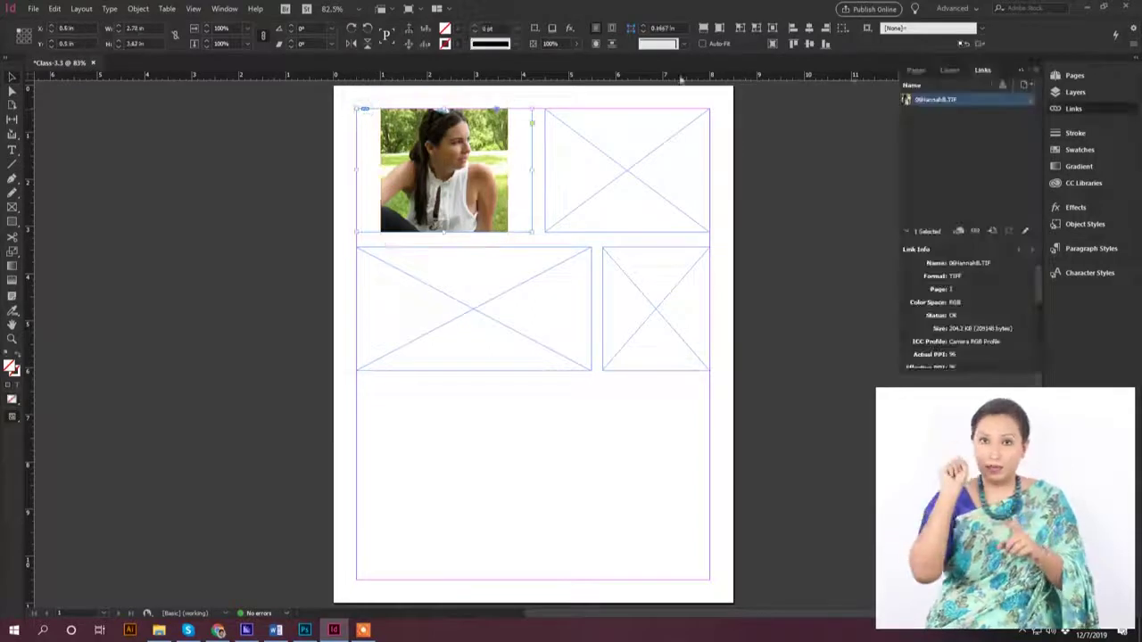
{"action": "left_click", "coordinate": [994, 231]}
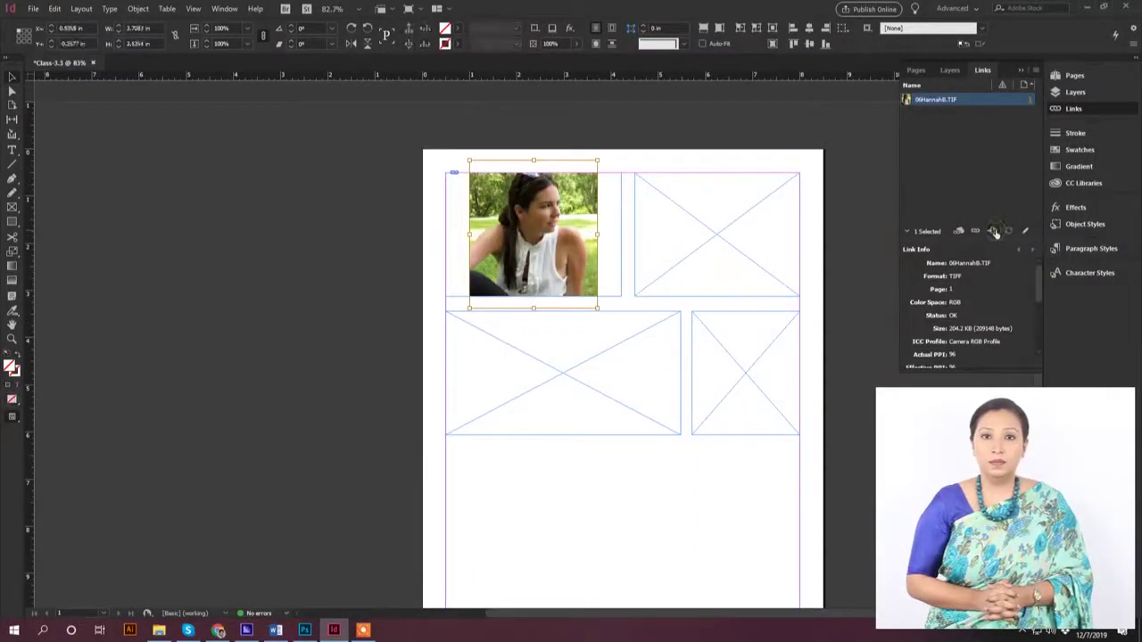
{"action": "left_click", "coordinate": [1035, 70]}
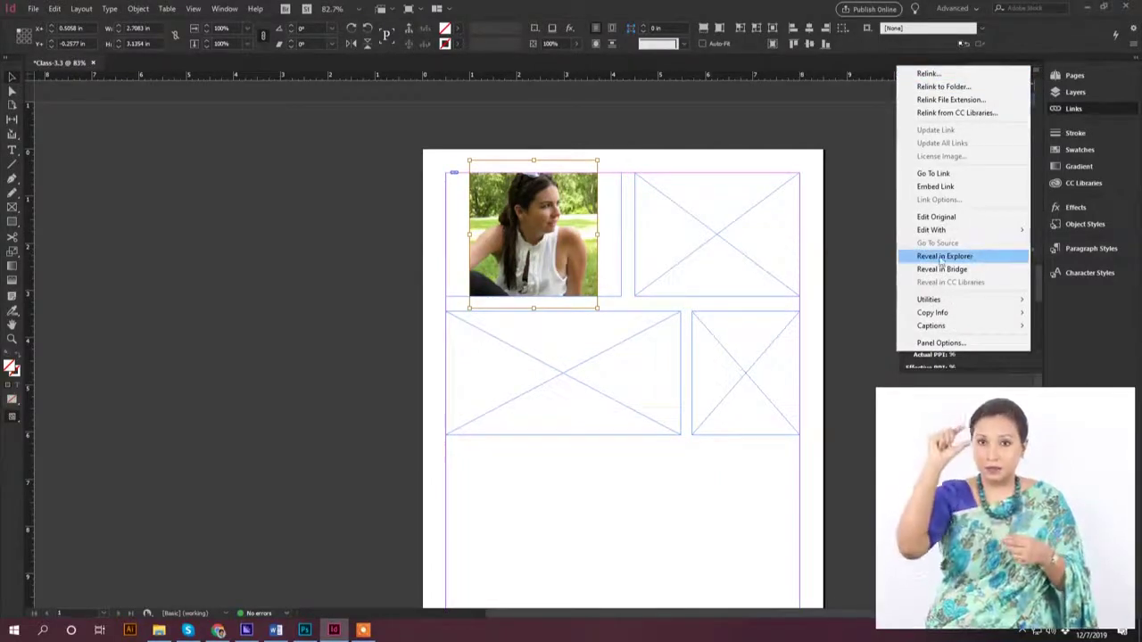
{"action": "left_click", "coordinate": [1036, 270]}
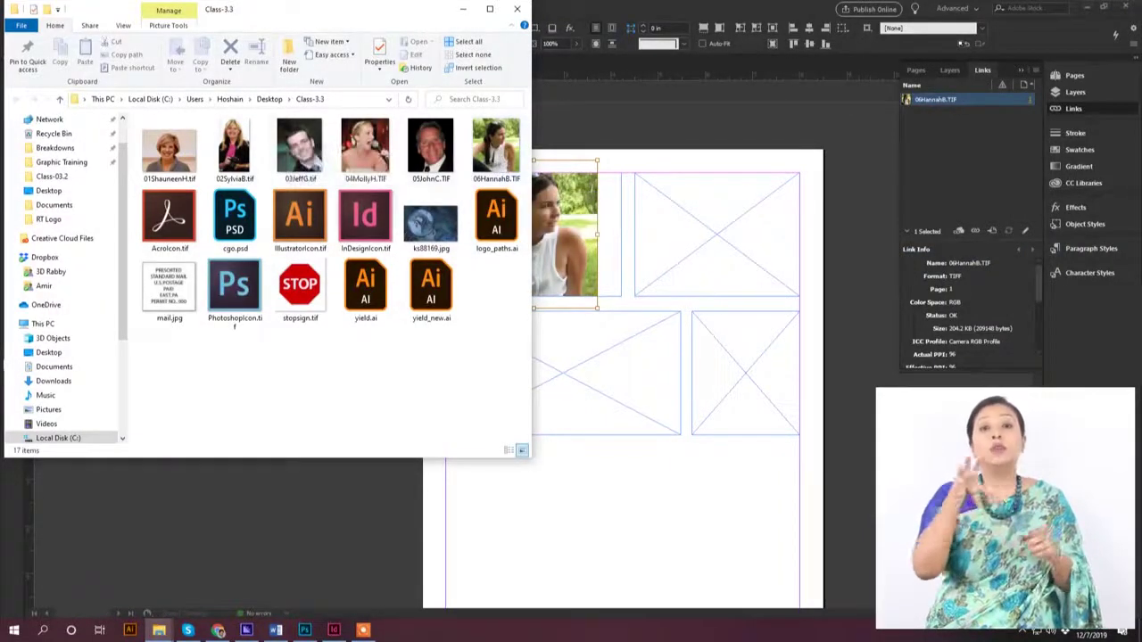
{"action": "left_click", "coordinate": [516, 9]}
Scale the photo to about 140% so it fills the frame's width, and shift it slightly upward within the frame
{"action": "left_click_drag", "start_coordinate": [543, 308], "coordinate": [550, 377]}
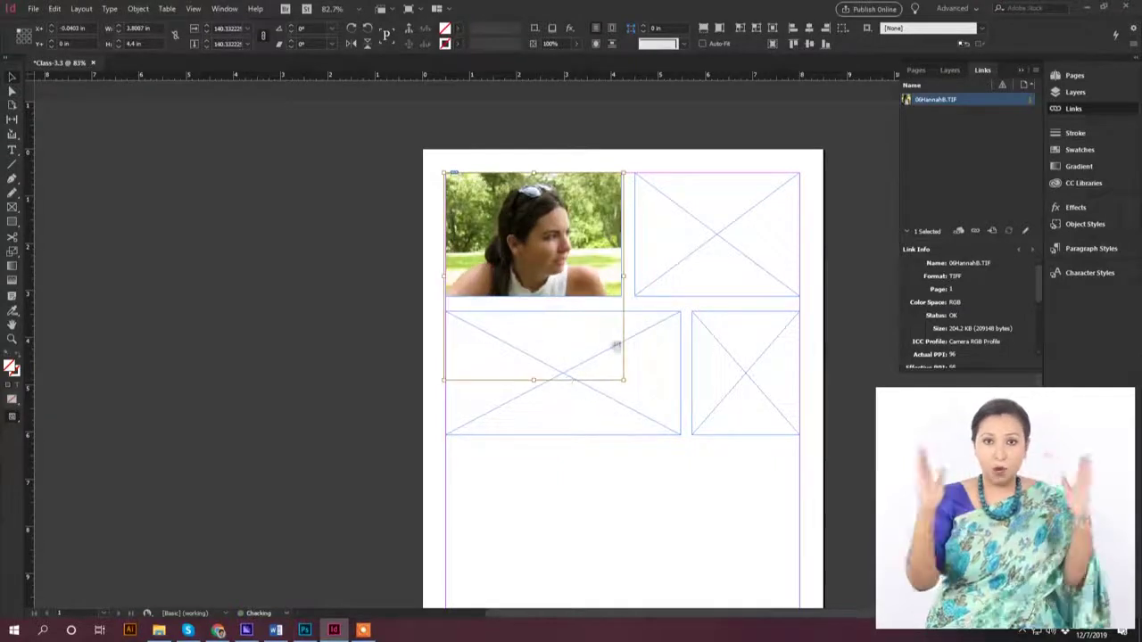
{"action": "left_click_drag", "start_coordinate": [541, 259], "coordinate": [540, 228]}
{"action": "key", "text": "ctrl+z"}
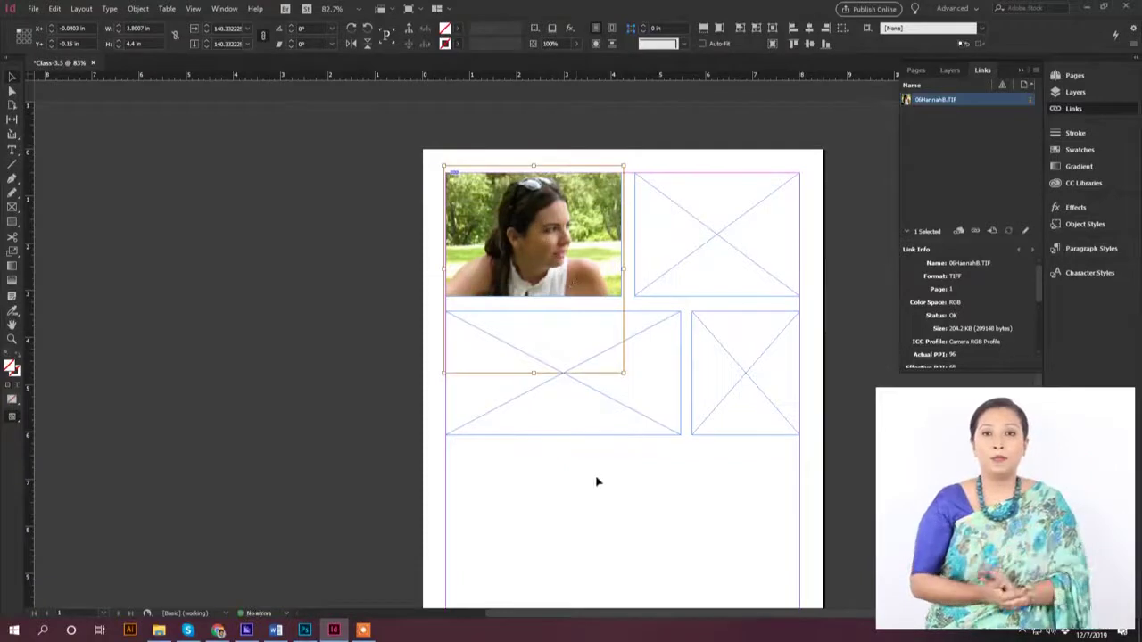
{"action": "left_click", "coordinate": [596, 479]}
Try resizing the photo's frame from its lower-right corner, undo the trials, and leave the frame about 3.64 in wide
{"action": "left_click", "coordinate": [624, 292]}
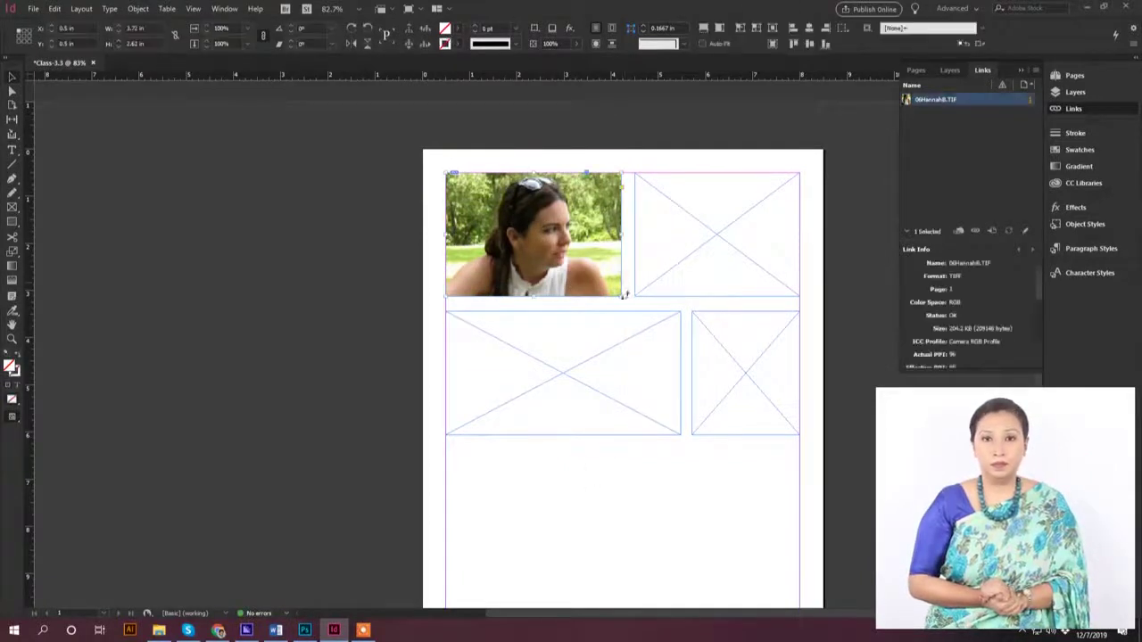
{"action": "left_click_drag", "start_coordinate": [624, 297], "coordinate": [655, 331]}
{"action": "key", "text": "ctrl+z"}
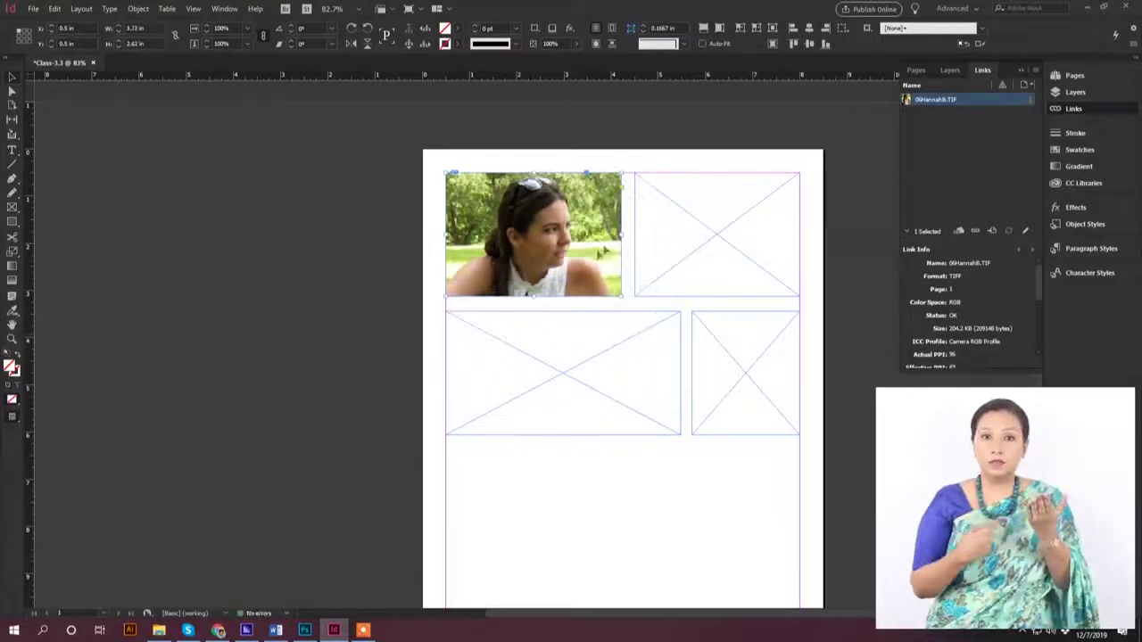
{"action": "left_click_drag", "start_coordinate": [621, 296], "coordinate": [627, 319]}
{"action": "key", "text": "ctrl+z"}
{"action": "left_click", "coordinate": [372, 209]}
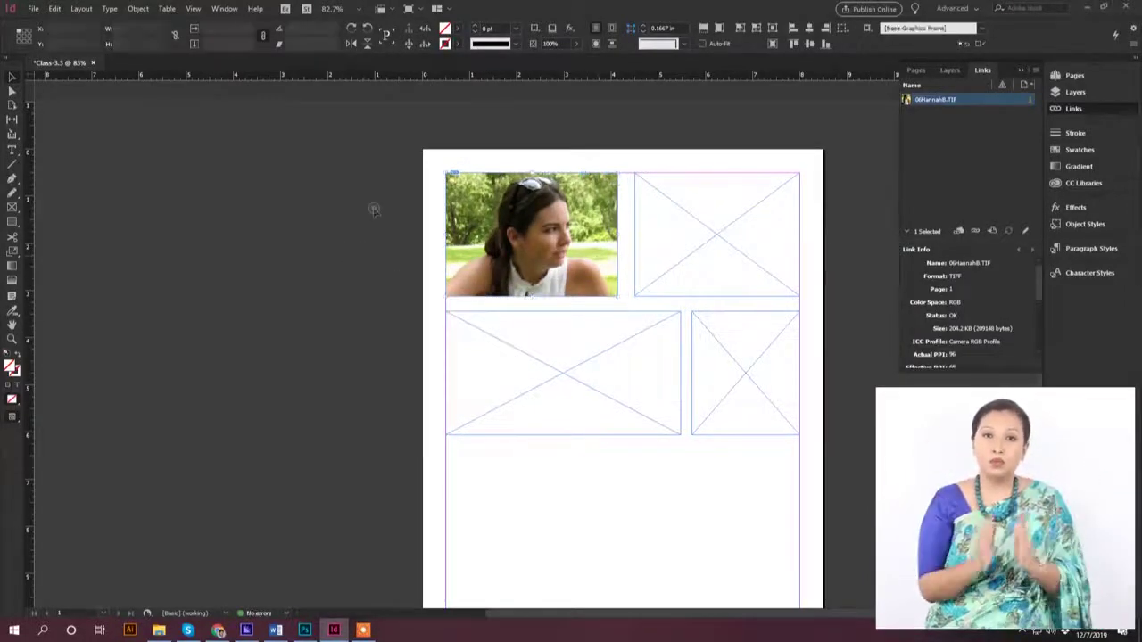
View the page at actual size and scale the photo together with its frame to 120% using the Scale transformation
{"action": "key", "text": "ctrl+1"}
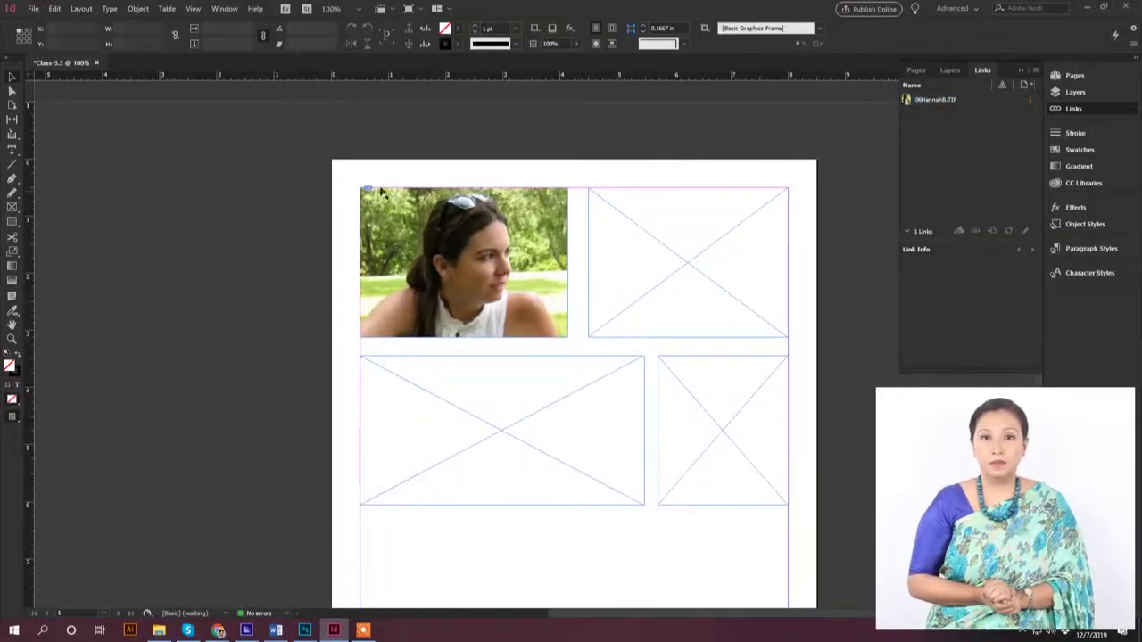
{"action": "key", "text": "F11"}
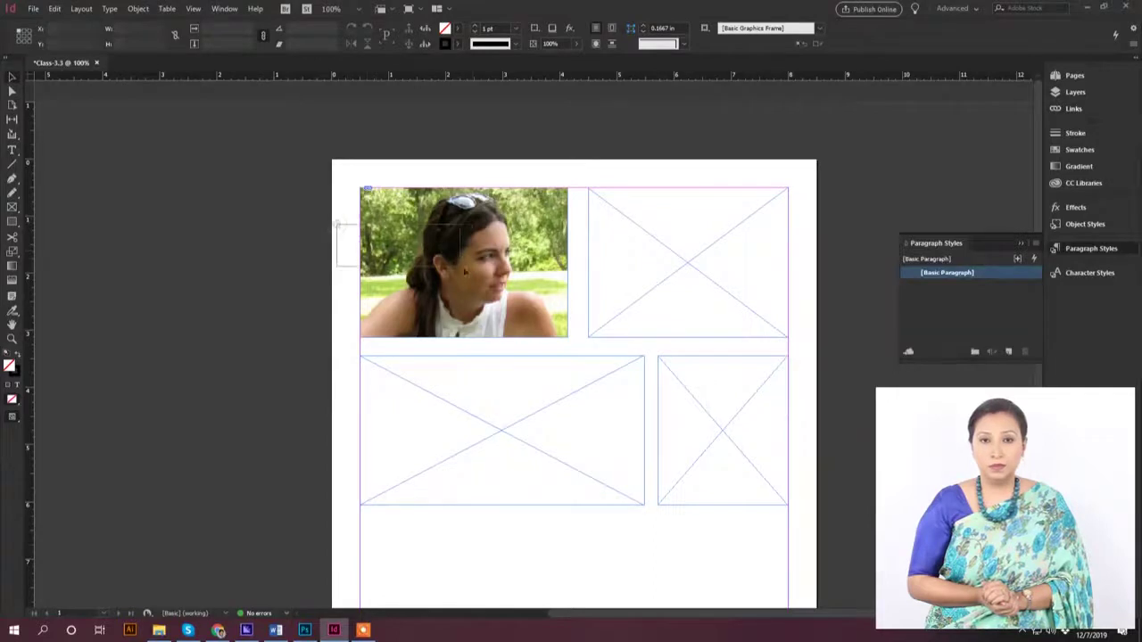
{"action": "left_click", "coordinate": [533, 277]}
{"action": "right_click", "coordinate": [511, 254]}
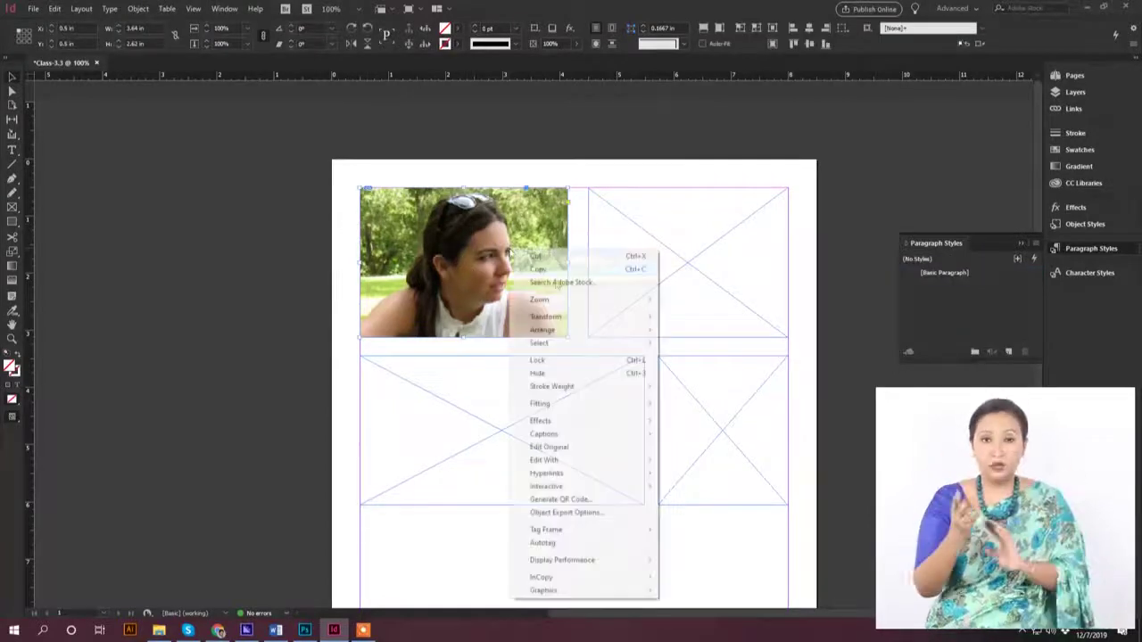
{"action": "mouse_move", "coordinate": [588, 318]}
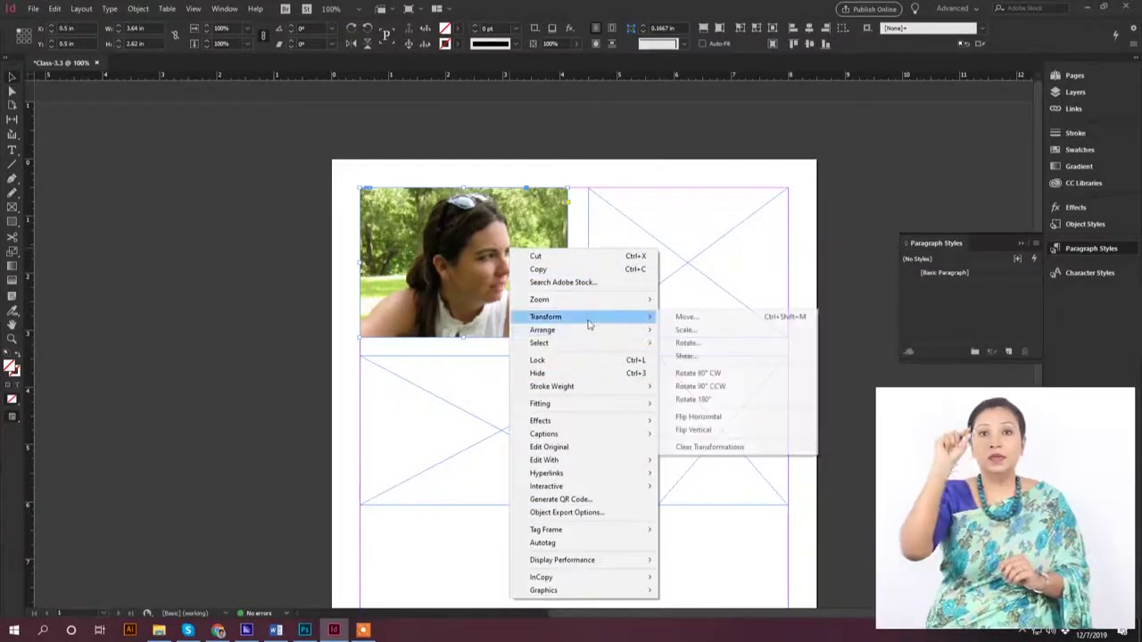
{"action": "left_click", "coordinate": [687, 330]}
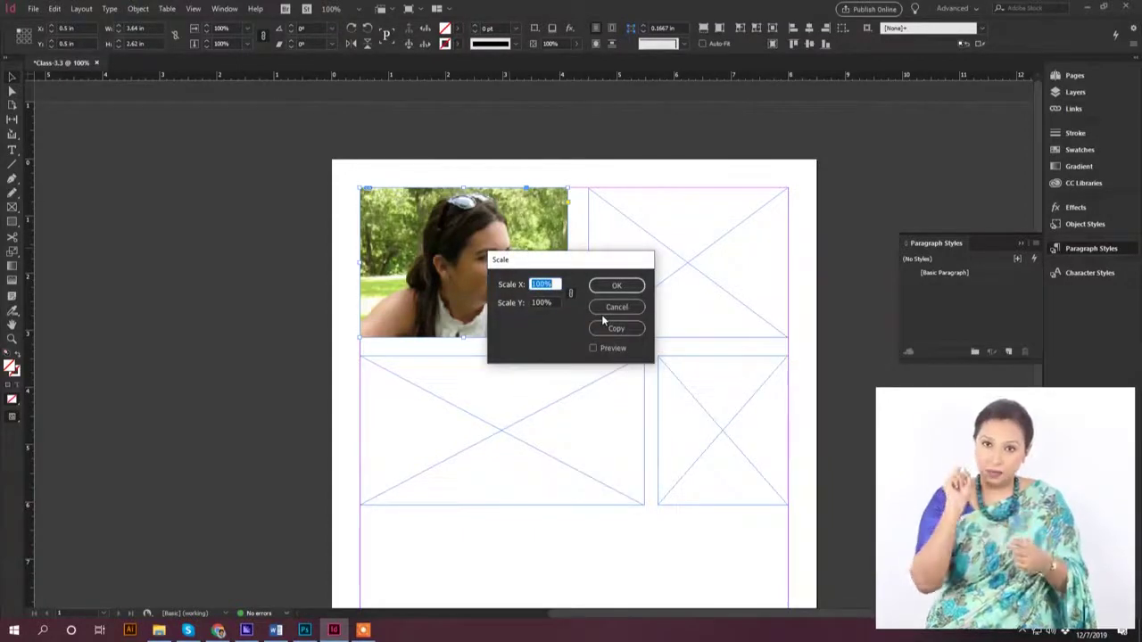
{"action": "type", "text": "120"}
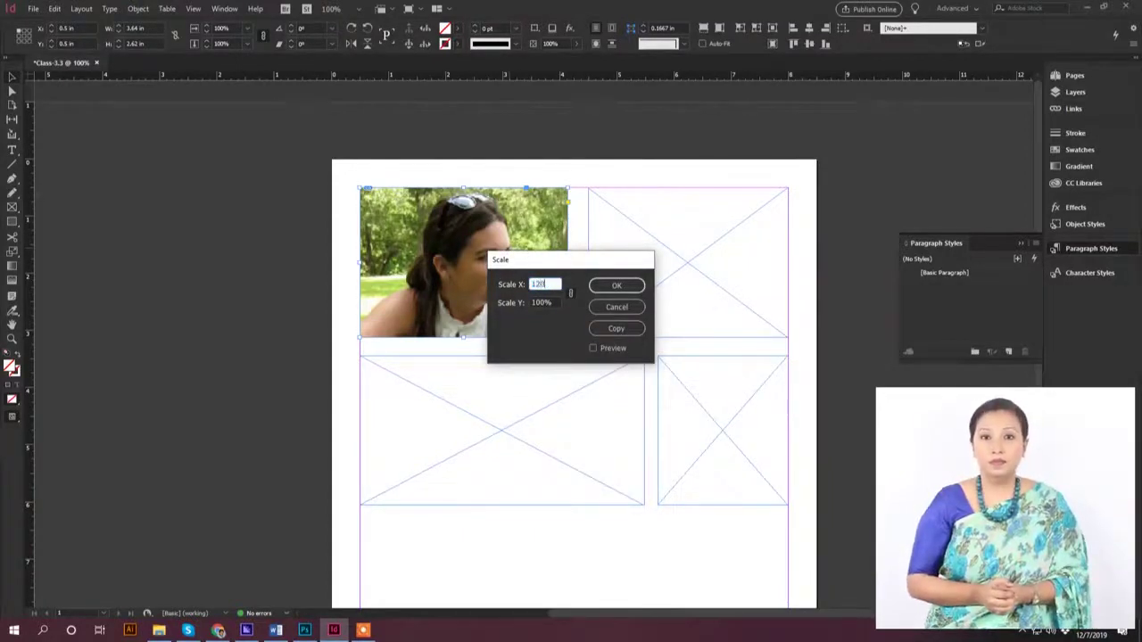
{"action": "key", "text": "Return"}
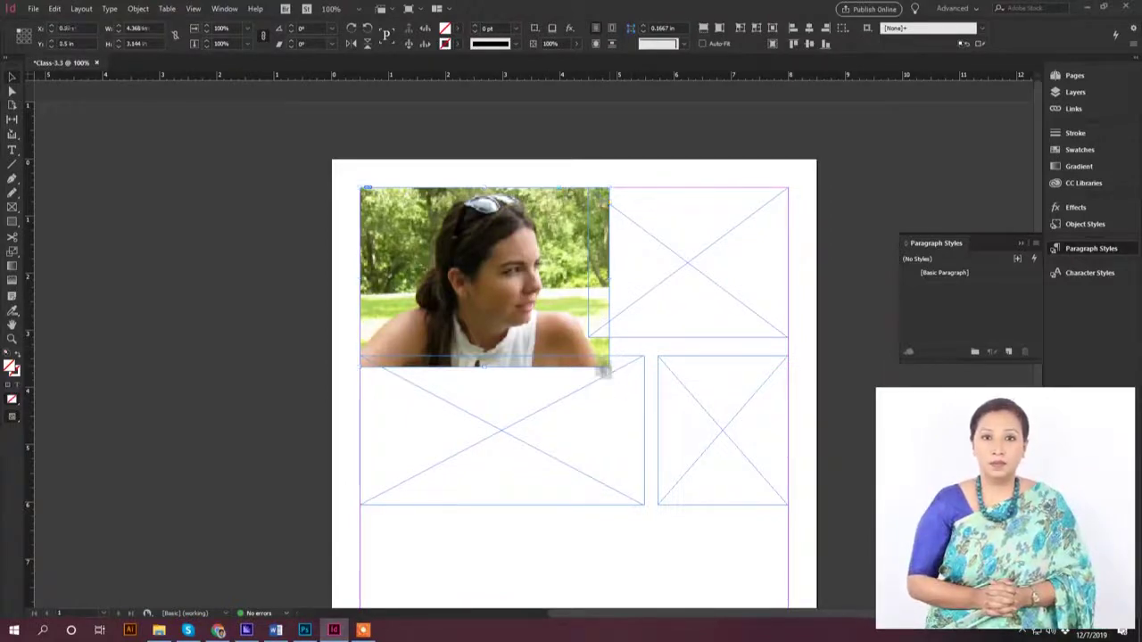
Resize the photo's frame to about 3.66 × 2.63 in and readjust the photo so it fills the frame
{"action": "left_click_drag", "start_coordinate": [607, 366], "coordinate": [588, 353]}
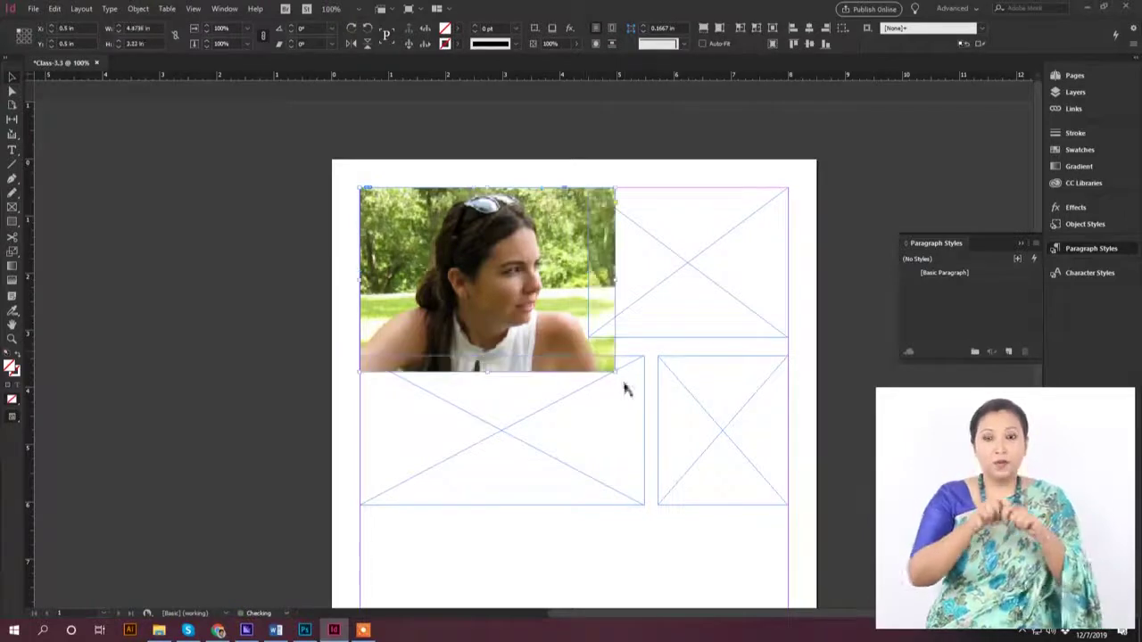
{"action": "left_click_drag", "start_coordinate": [588, 353], "coordinate": [571, 337]}
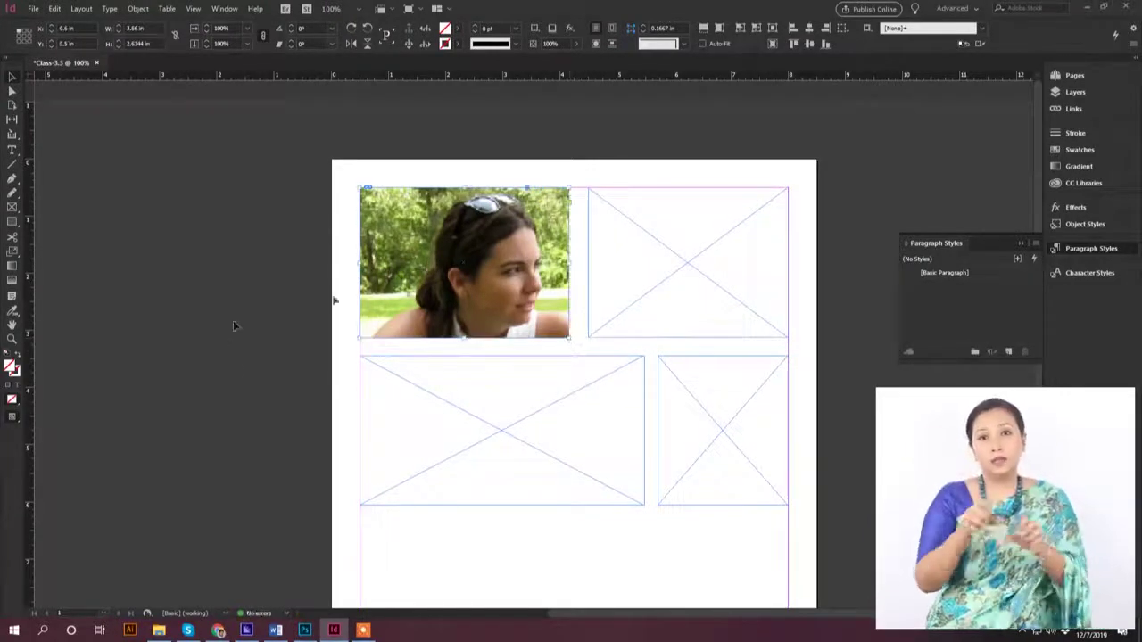
{"action": "left_click_drag", "start_coordinate": [478, 264], "coordinate": [477, 265]}
{"action": "key", "text": "ctrl+shift+a"}
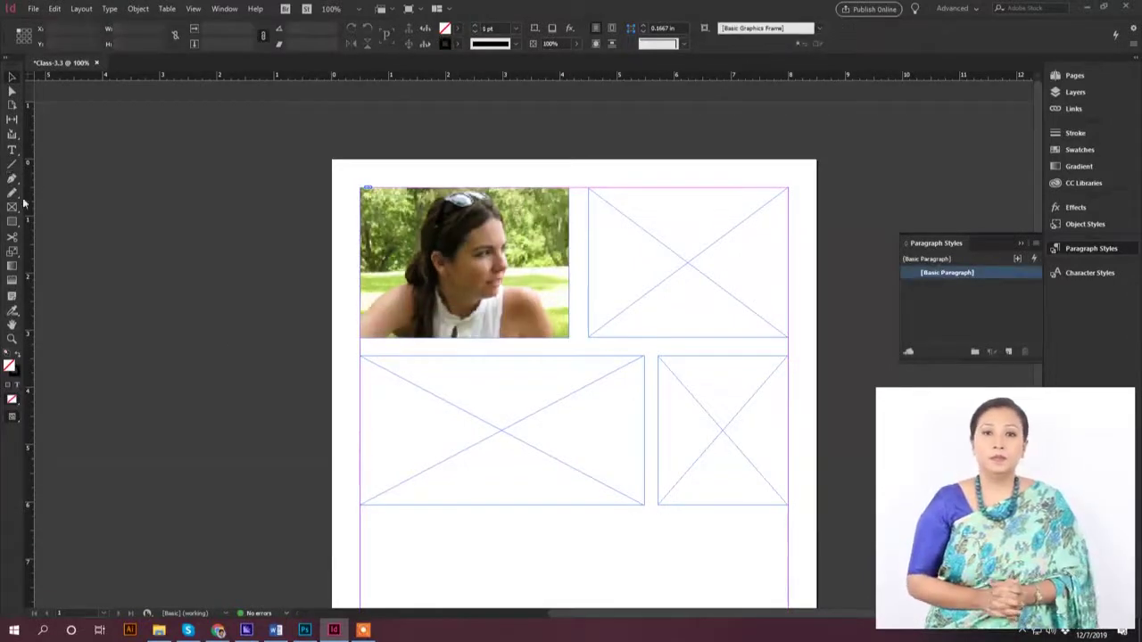
Draw a rectangular graphics frame about 2.42 × 2.94 in in the blank area below the second row of frames
{"action": "left_click", "coordinate": [12, 207]}
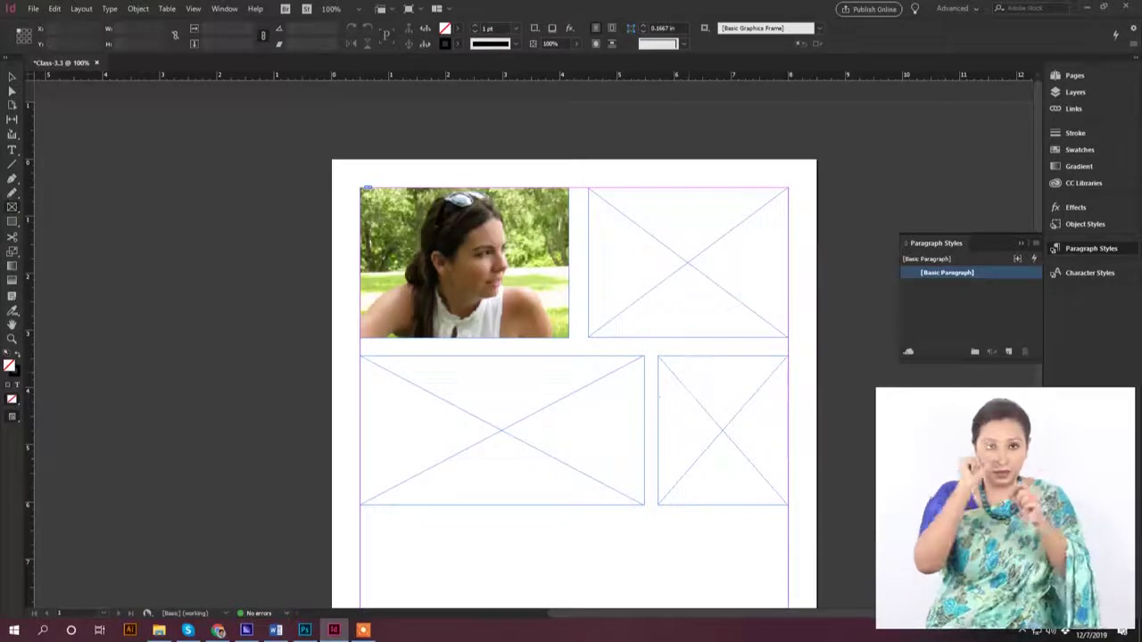
{"action": "scroll", "coordinate": [509, 558], "scroll_direction": "down", "scroll_amount": 4}
{"action": "left_click_drag", "start_coordinate": [390, 395], "coordinate": [530, 563]}
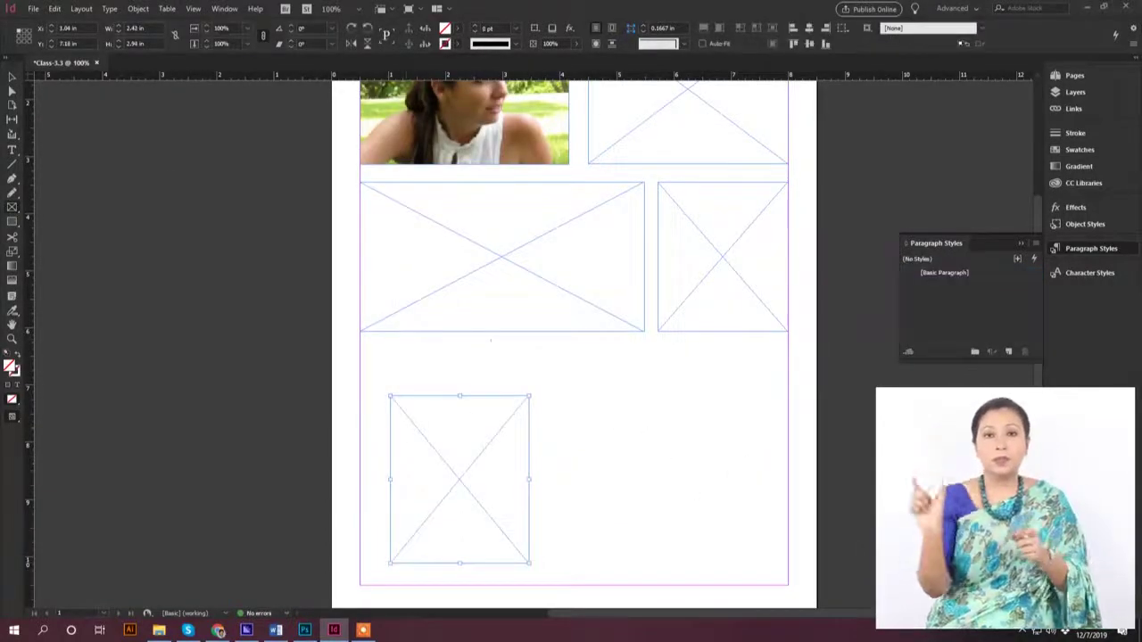
{"action": "left_click", "coordinate": [11, 76]}
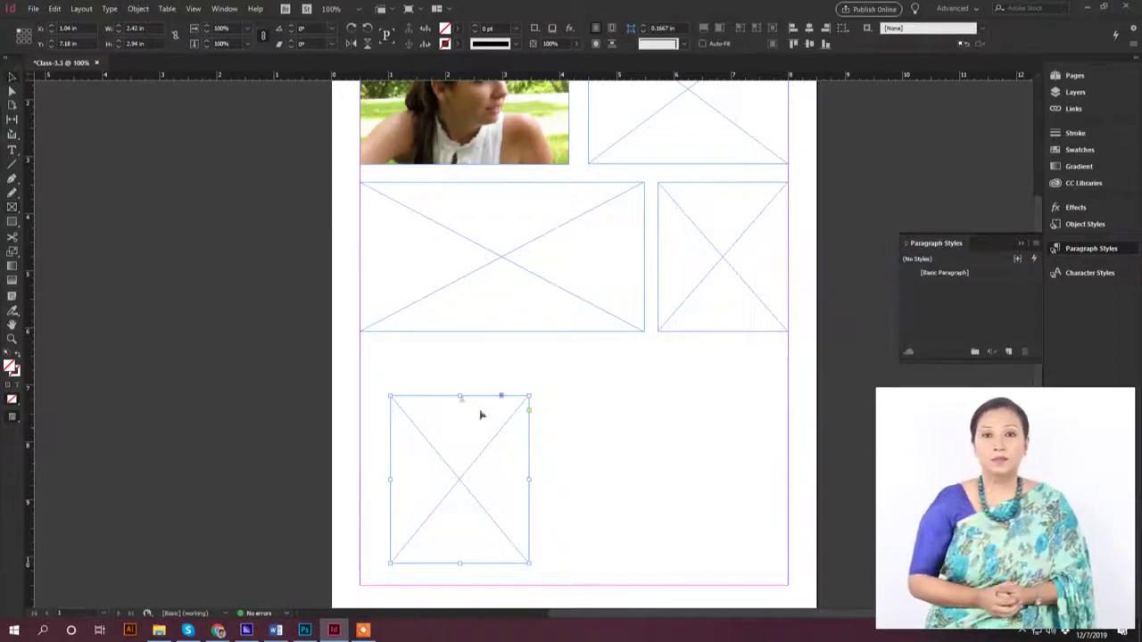
{"action": "left_click", "coordinate": [31, 9]}
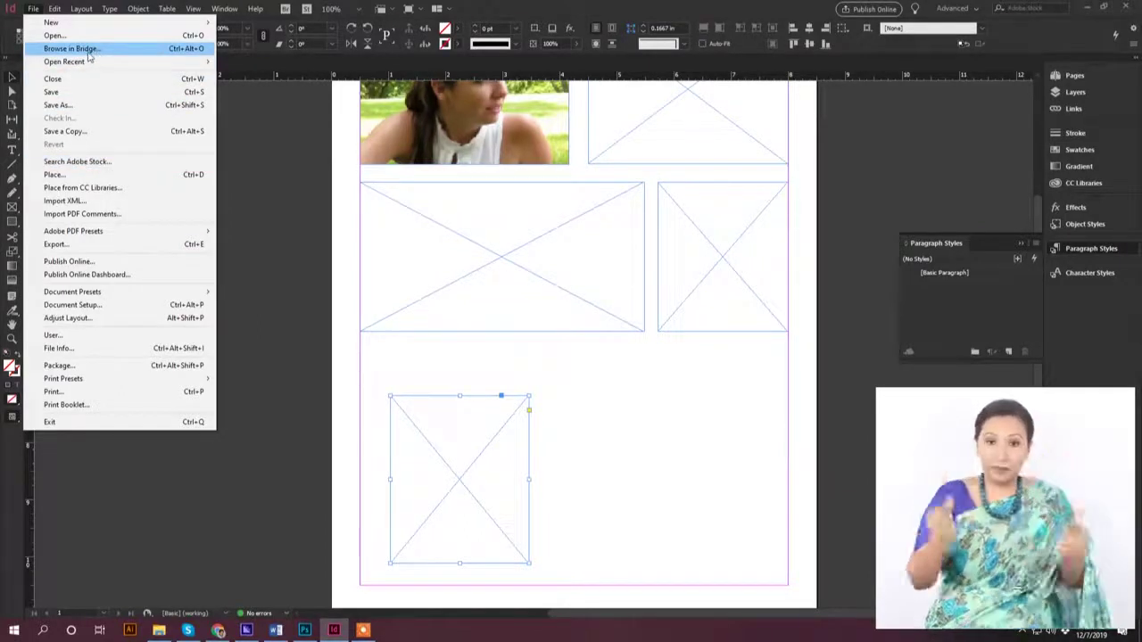
{"action": "left_click", "coordinate": [290, 205]}
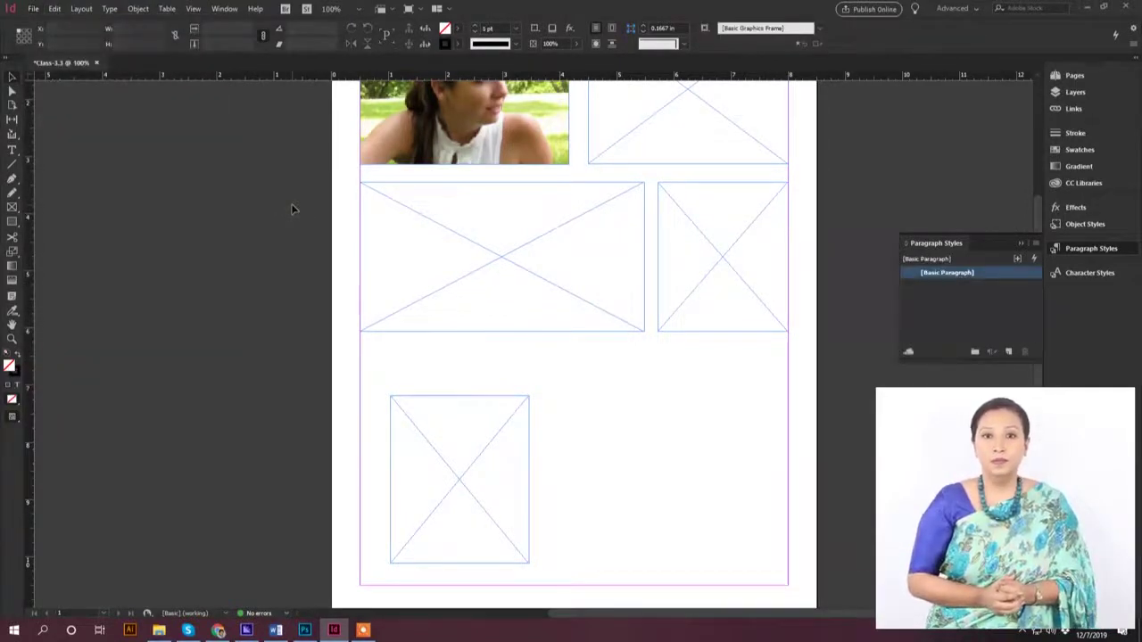
Replace the photo in the first frame with 05JohnC.TIF from the Class-3.3 folder in Explorer
{"action": "scroll", "coordinate": [336, 228], "scroll_direction": "up", "scroll_amount": 3}
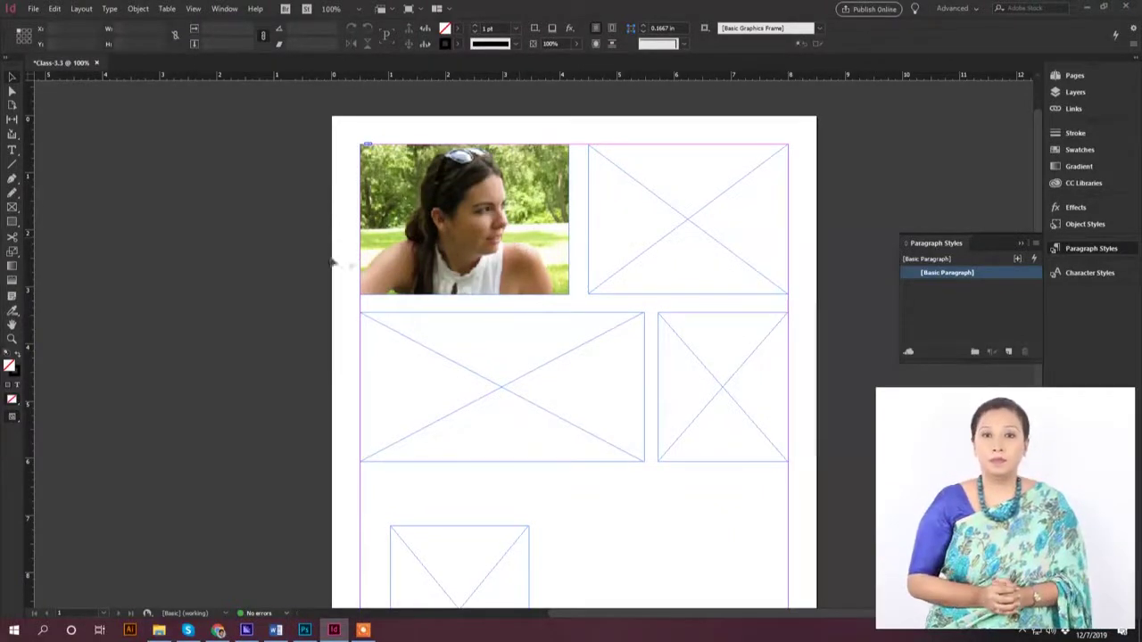
{"action": "left_click", "coordinate": [434, 241]}
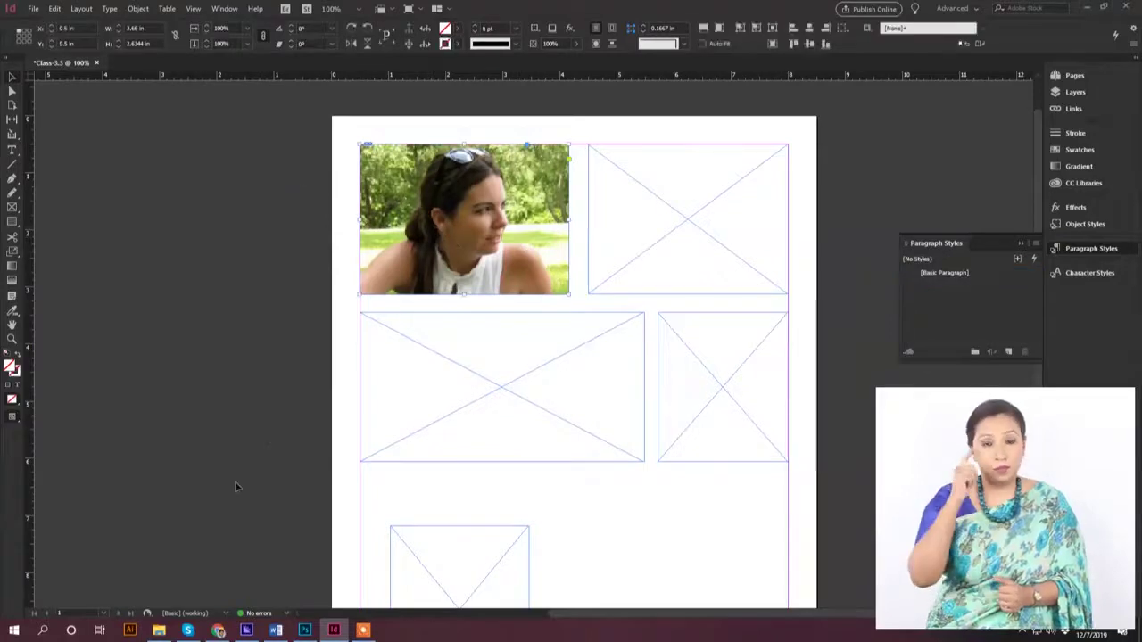
{"action": "left_click", "coordinate": [159, 630]}
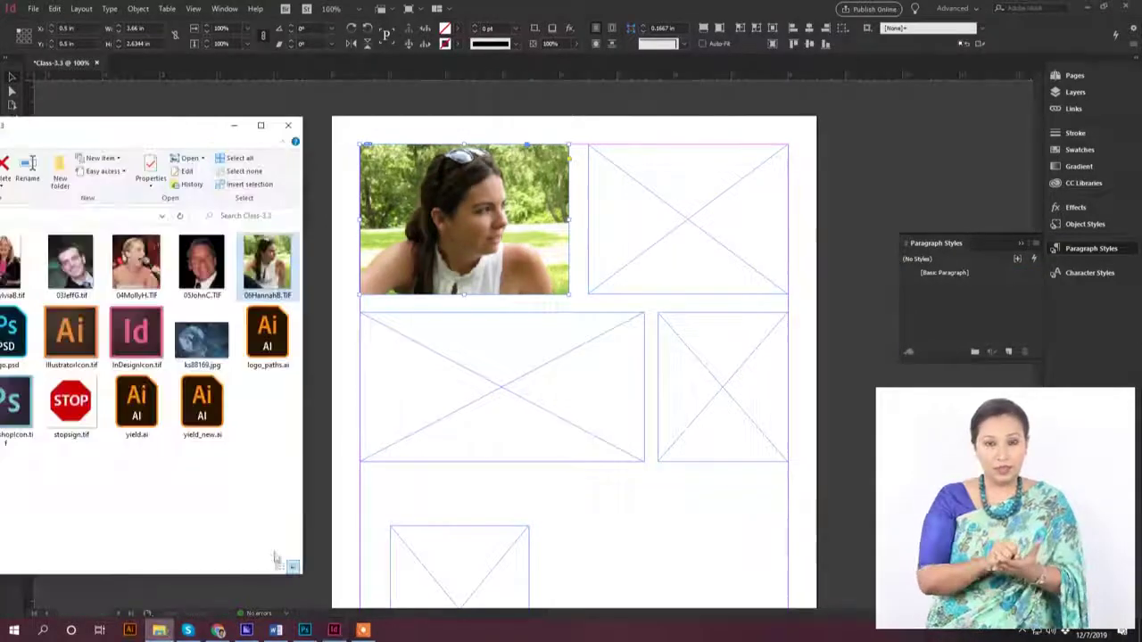
{"action": "left_click_drag", "start_coordinate": [202, 263], "coordinate": [459, 232]}
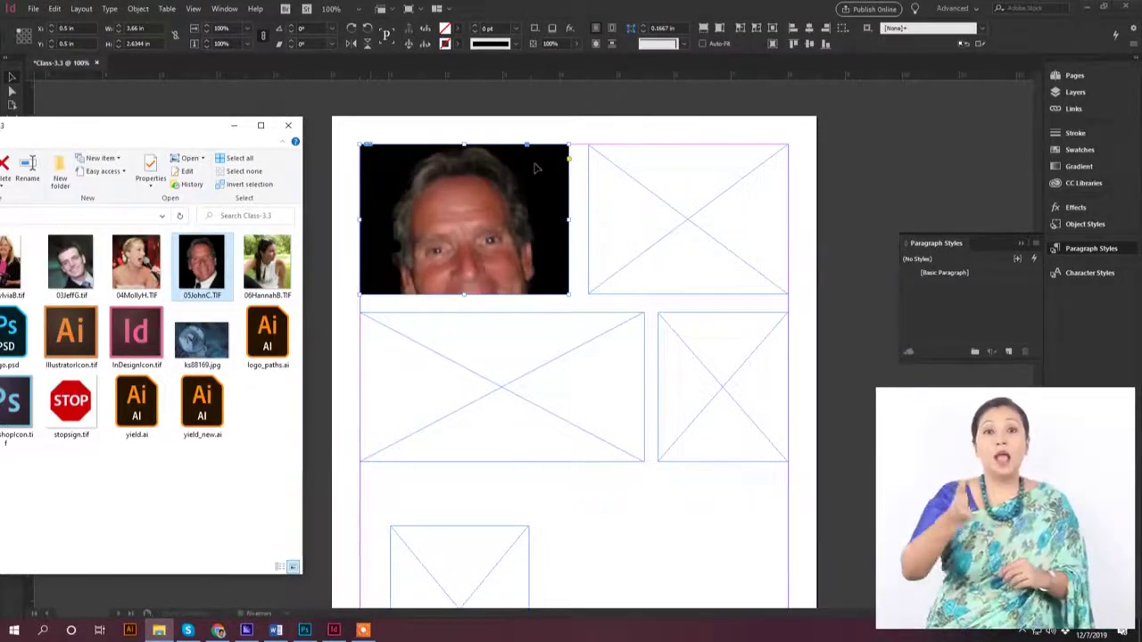
{"action": "left_click", "coordinate": [236, 127]}
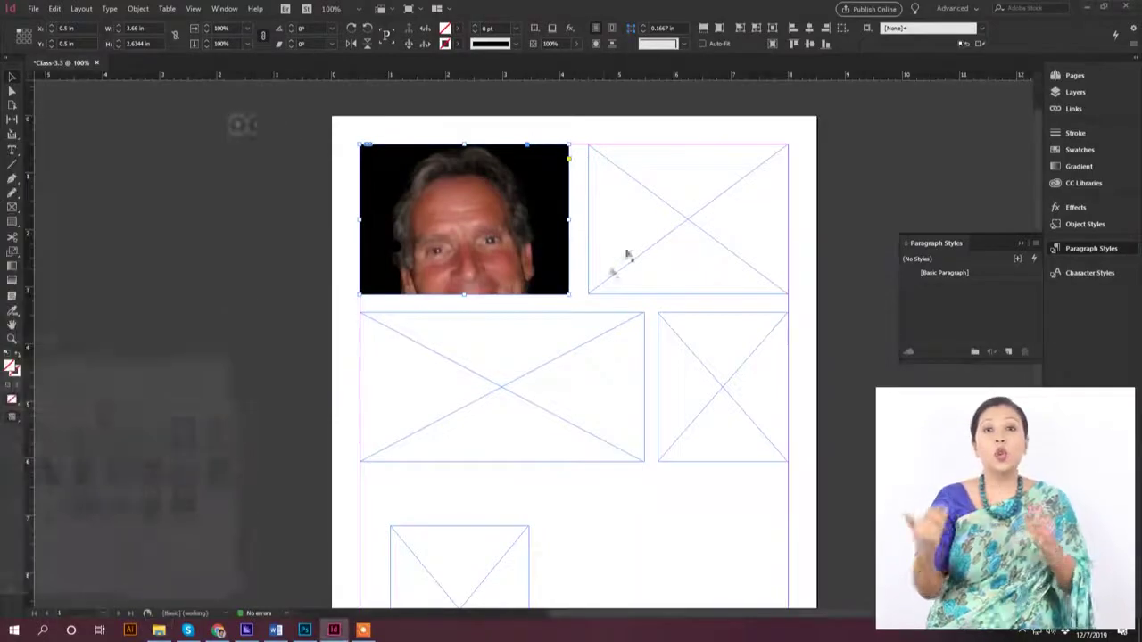
Scale the portrait inside its frame down to about 101% and reposition it so the whole face fits
{"action": "double_click", "coordinate": [487, 178]}
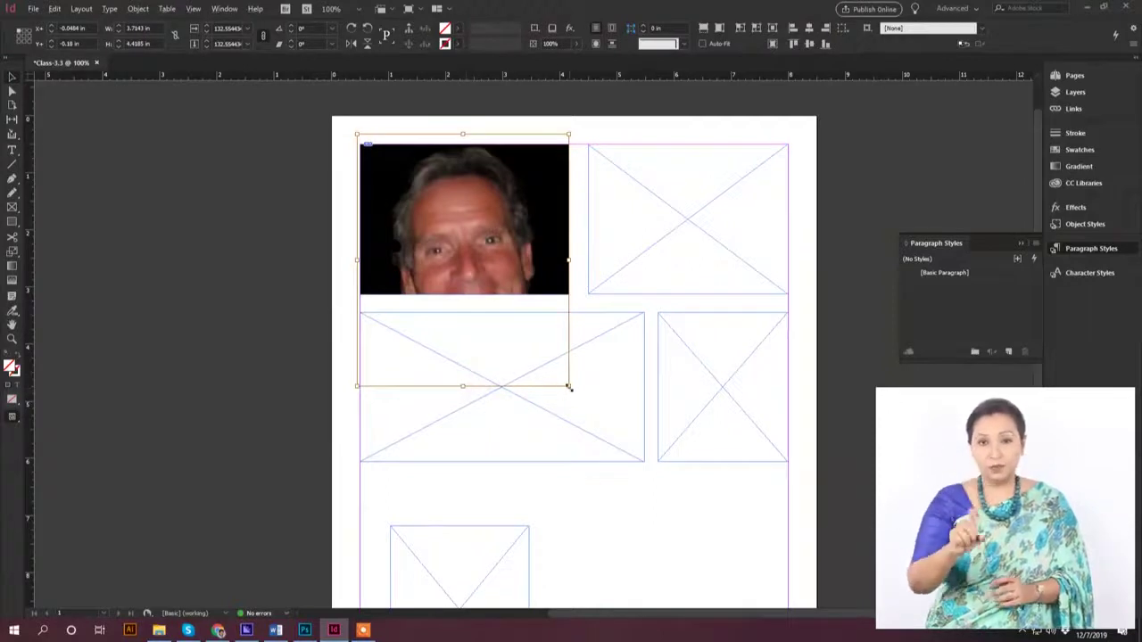
{"action": "left_click_drag", "start_coordinate": [569, 388], "coordinate": [520, 326]}
{"action": "mouse_move", "coordinate": [499, 223]}
{"action": "left_mouse_down"}
{"action": "mouse_move", "coordinate": [532, 242]}
{"action": "mouse_move", "coordinate": [507, 207]}
{"action": "left_mouse_up"}
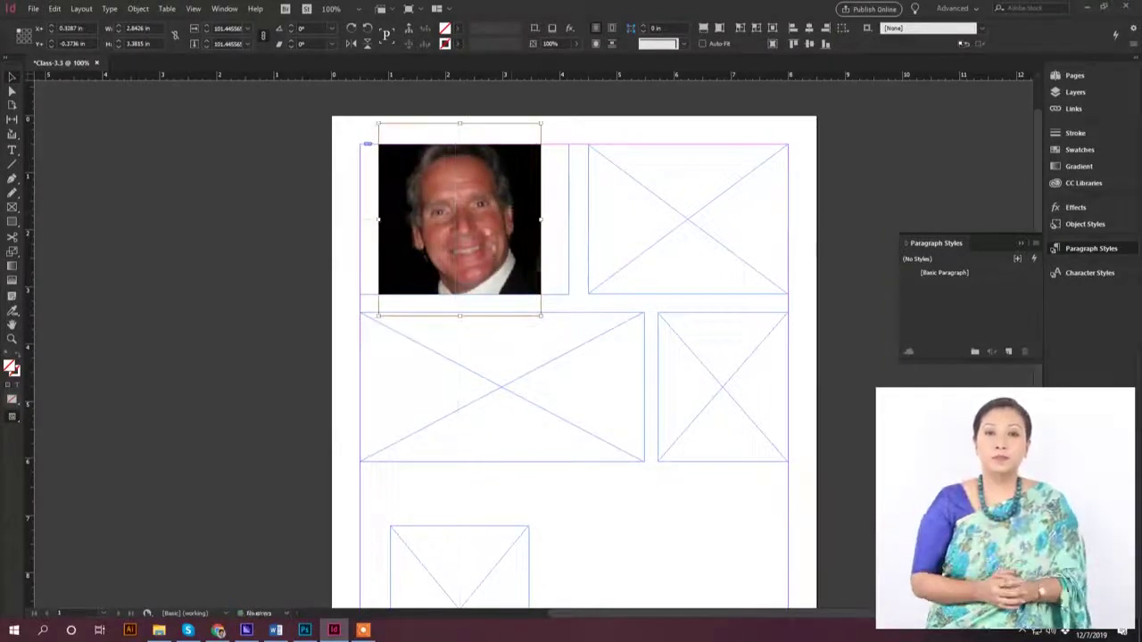
{"action": "left_click", "coordinate": [504, 370]}
Fill the portrait's frame with the black of the photo's background, sampled with the Eyedropper tool
{"action": "left_click", "coordinate": [563, 239]}
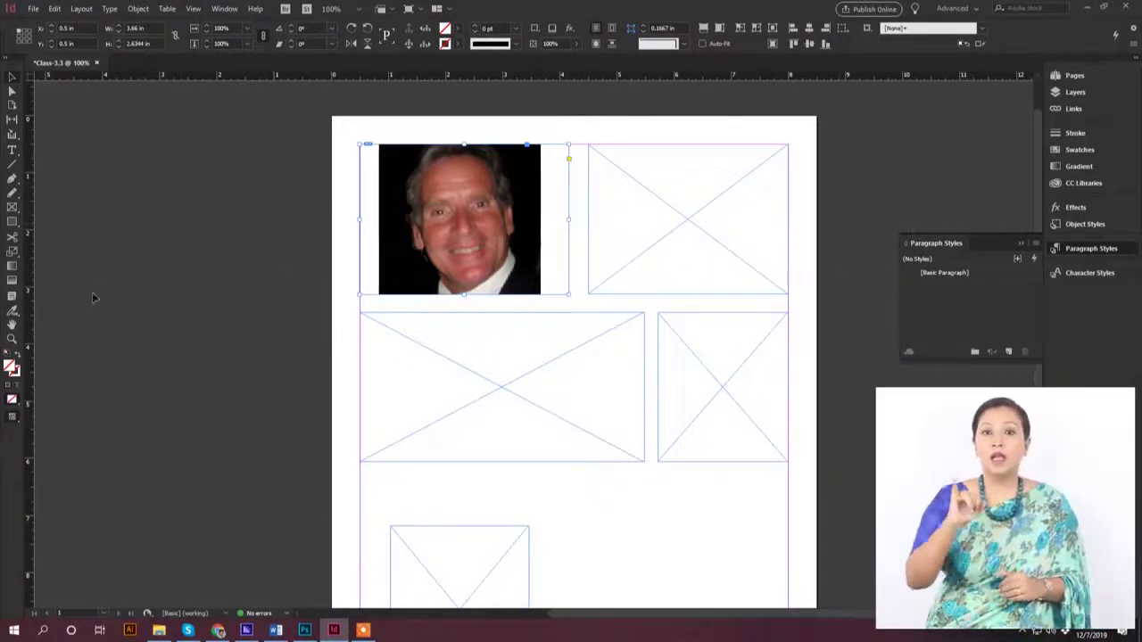
{"action": "left_click", "coordinate": [13, 312]}
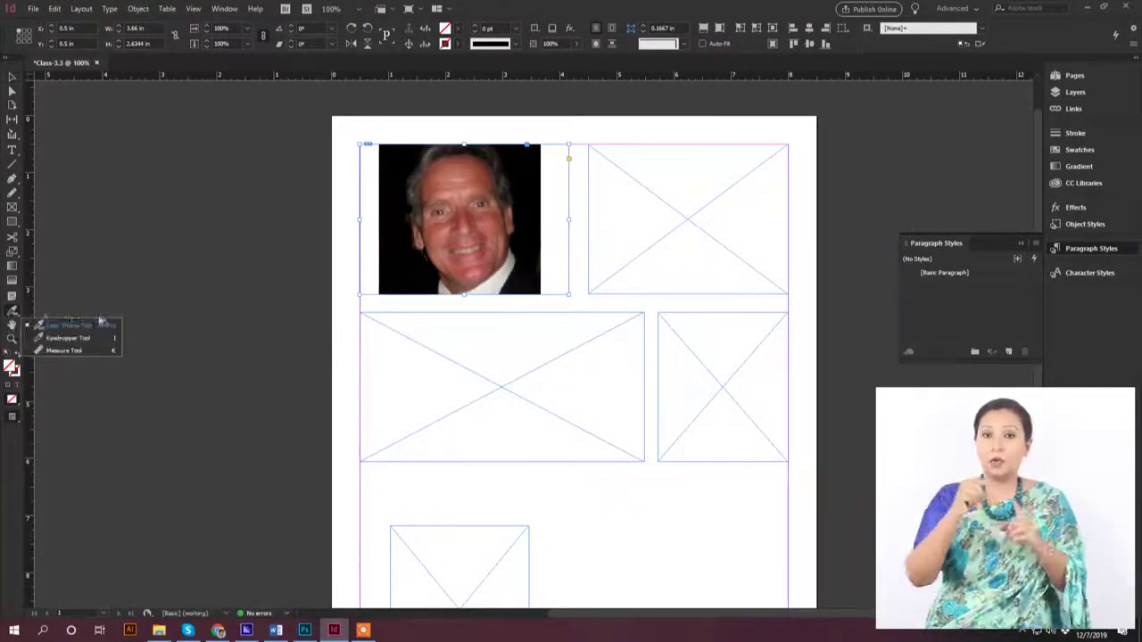
{"action": "left_click", "coordinate": [89, 339]}
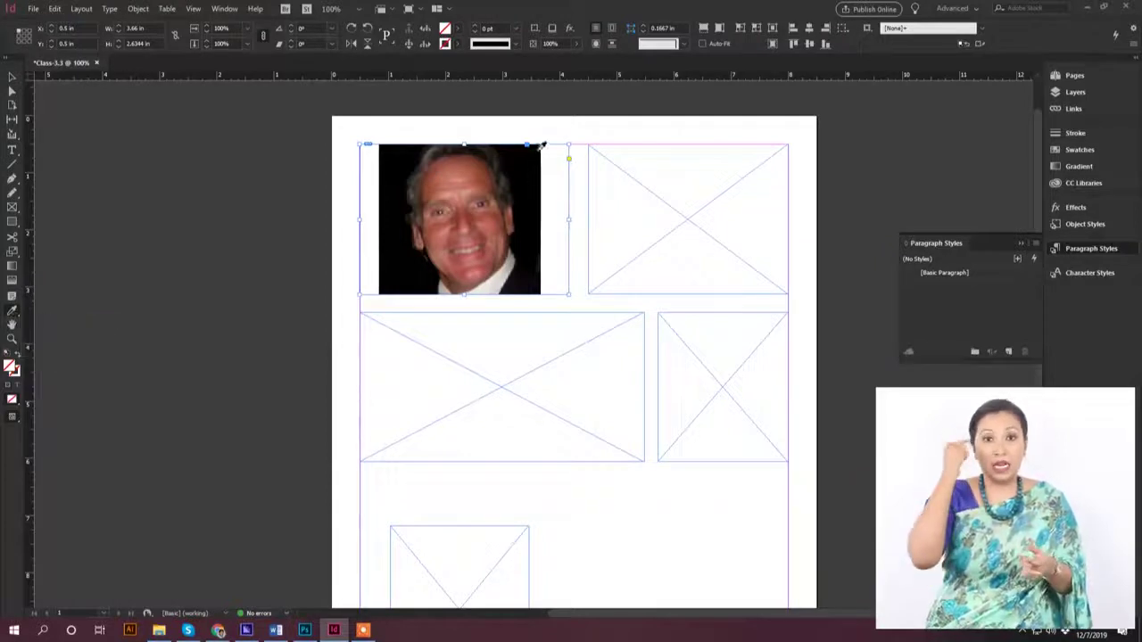
{"action": "left_click", "coordinate": [537, 152]}
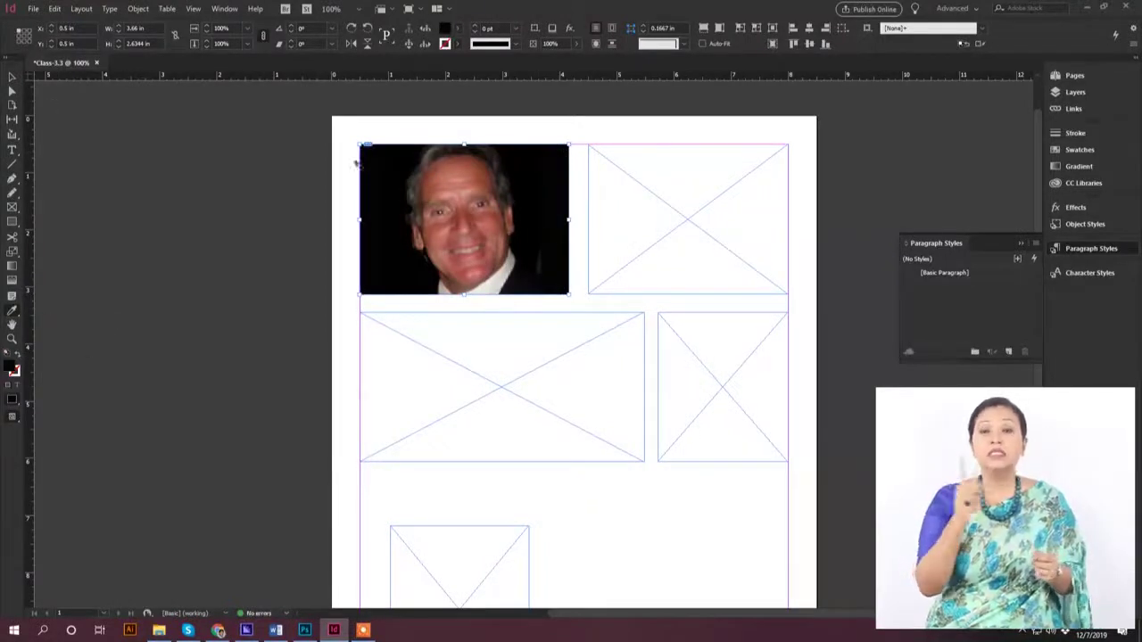
{"action": "left_click", "coordinate": [12, 77]}
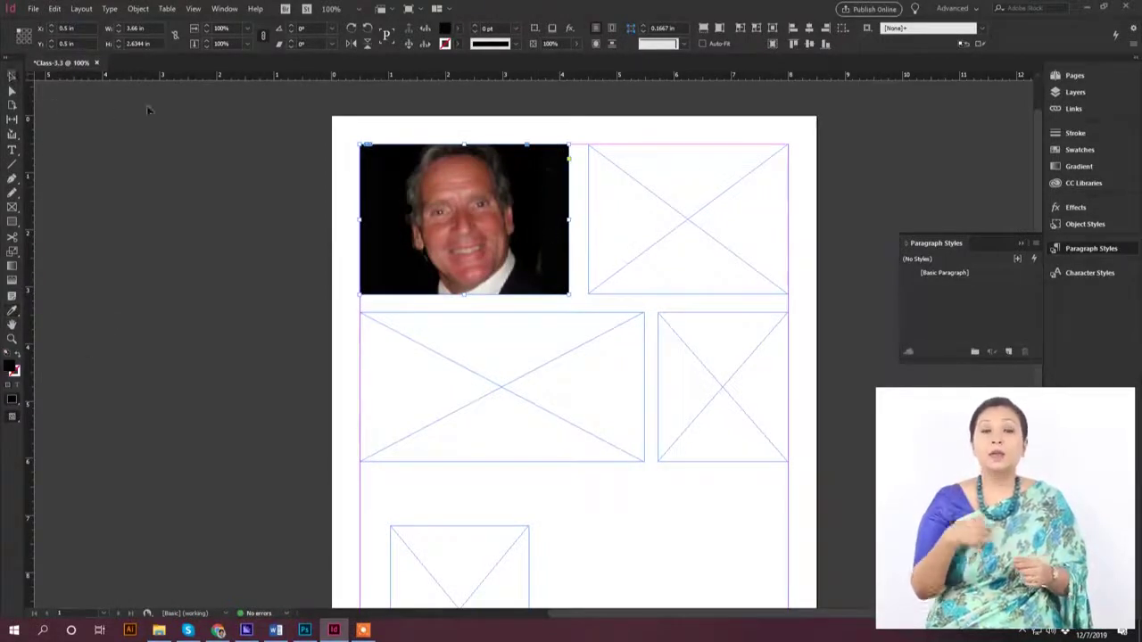
{"action": "left_click", "coordinate": [188, 191]}
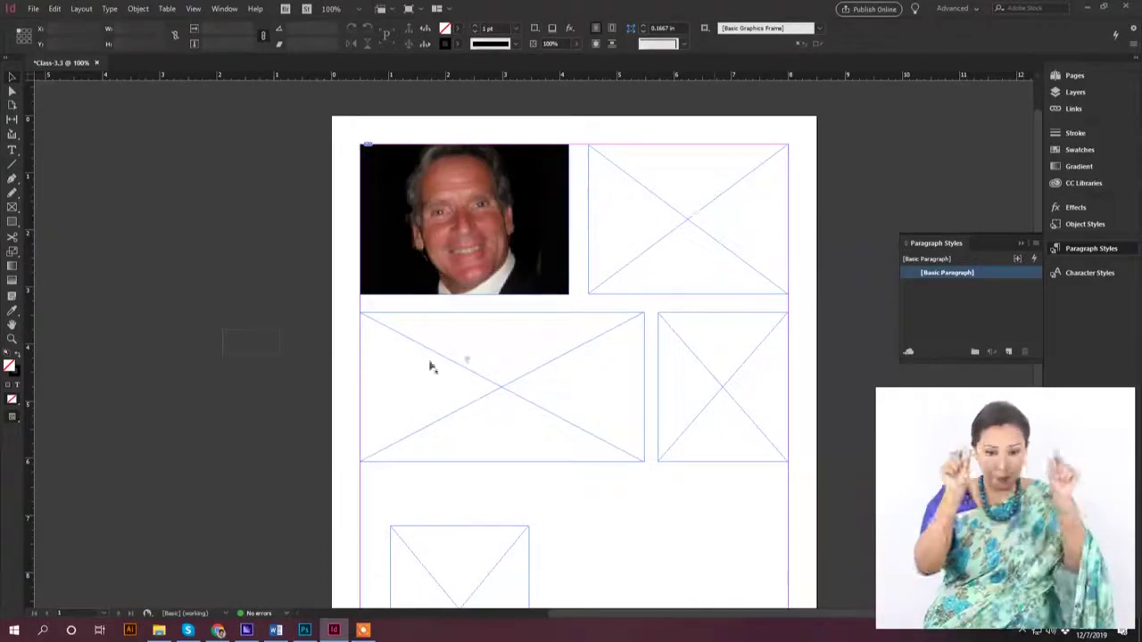
Delete all the empty graphics frames, keeping only the frame with the portrait
{"action": "left_click_drag", "start_coordinate": [431, 366], "coordinate": [803, 454]}
{"action": "left_click", "coordinate": [779, 532]}
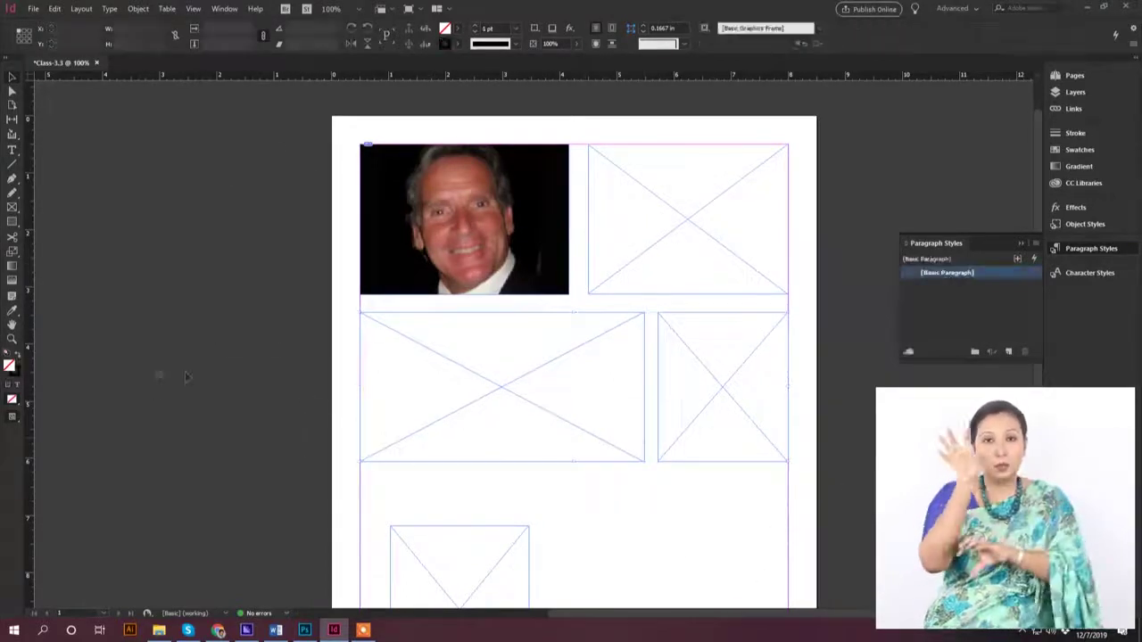
{"action": "scroll", "coordinate": [691, 365], "scroll_direction": "down", "scroll_amount": 3}
{"action": "scroll", "coordinate": [691, 364], "scroll_direction": "up", "scroll_amount": 5}
{"action": "left_click", "coordinate": [691, 301]}
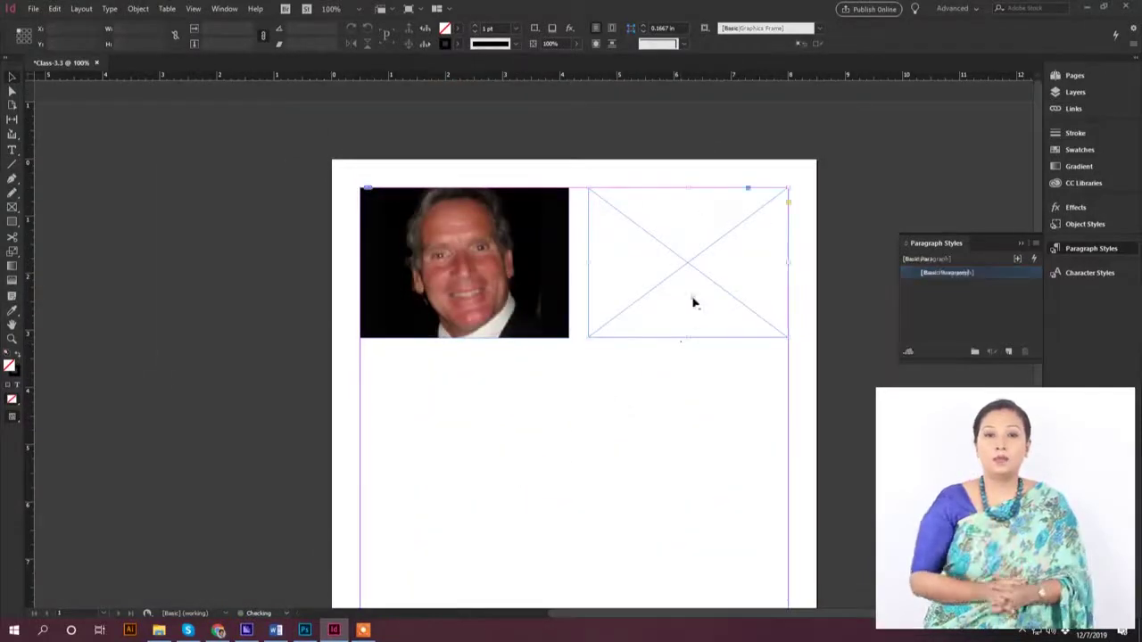
{"action": "key", "text": "Delete"}
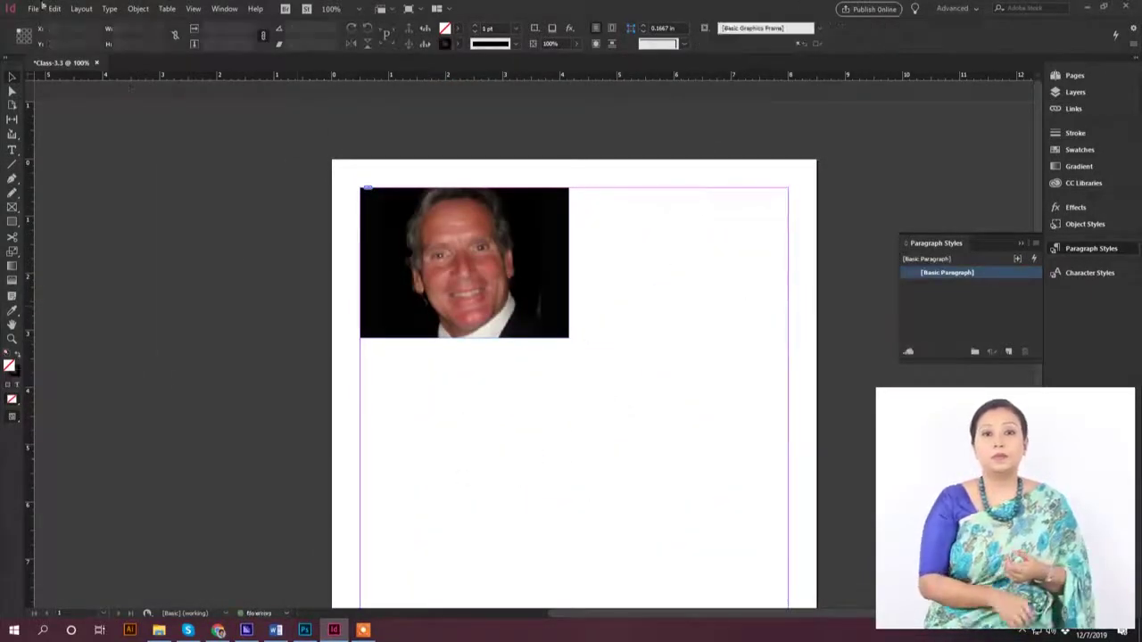
{"action": "left_click", "coordinate": [28, 8]}
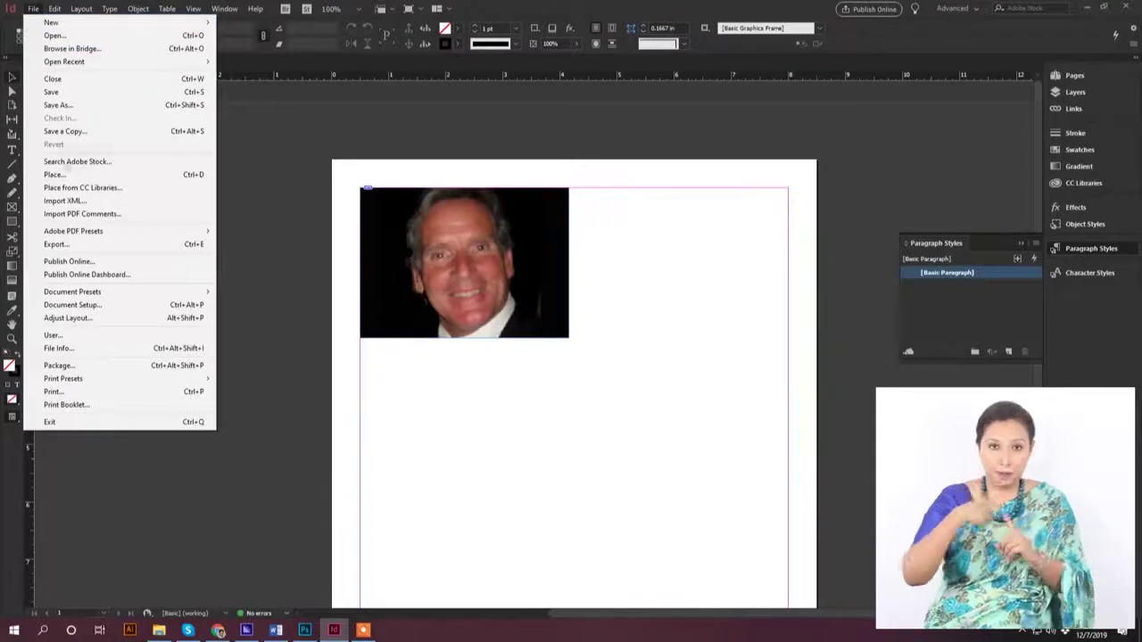
{"action": "left_click", "coordinate": [56, 175]}
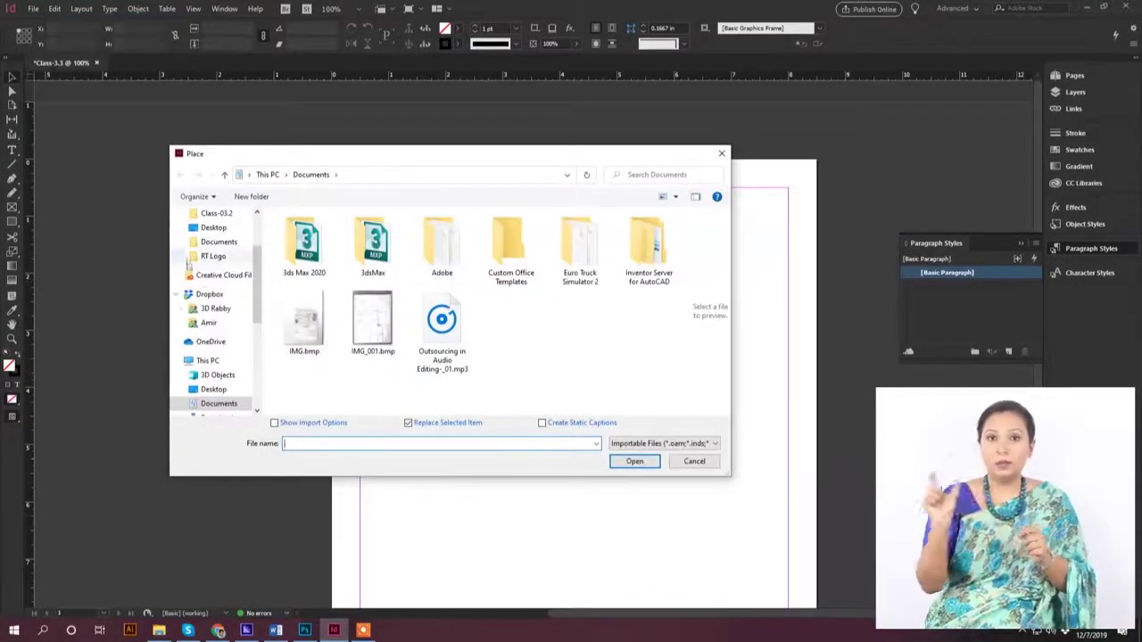
{"action": "left_click", "coordinate": [213, 228]}
{"action": "left_click", "coordinate": [308, 332]}
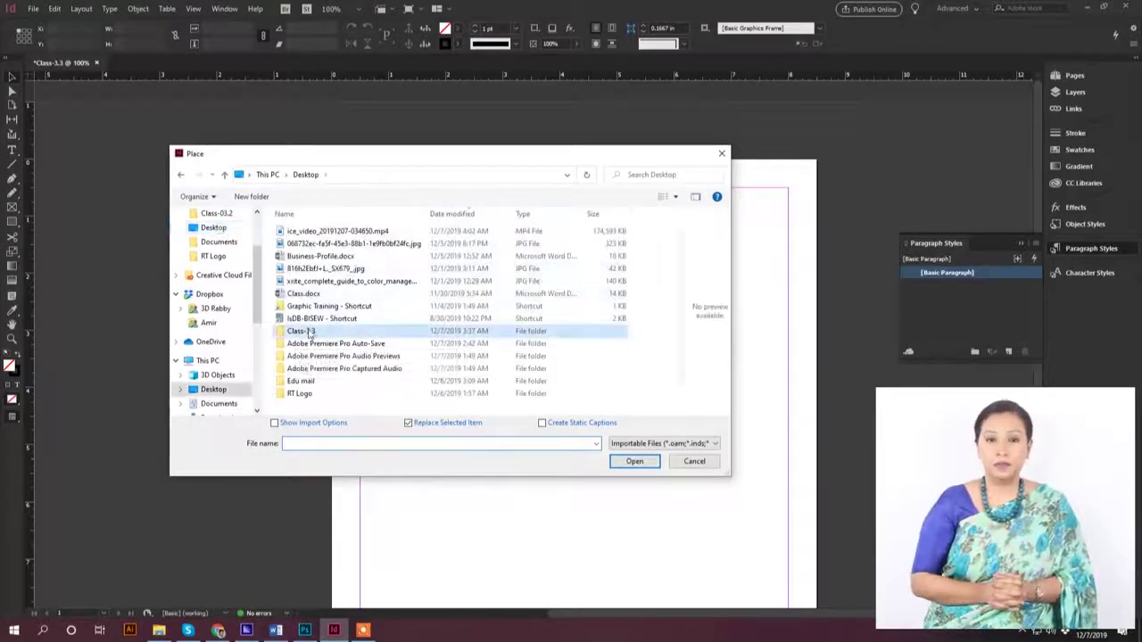
{"action": "double_click", "coordinate": [307, 331]}
{"action": "left_click", "coordinate": [384, 250]}
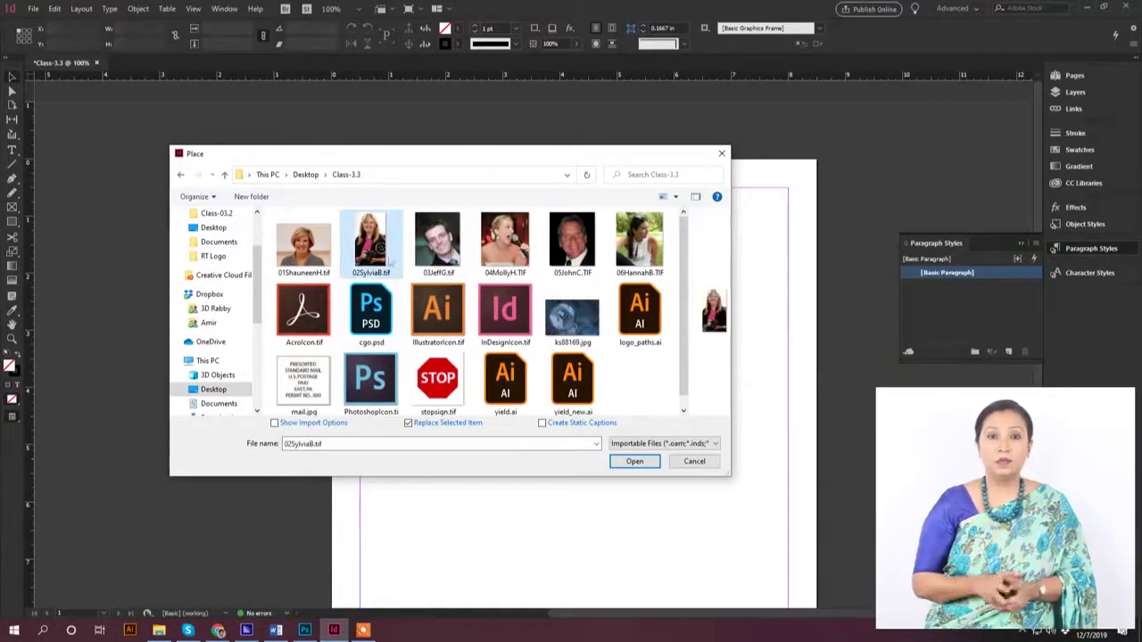
{"action": "left_click", "coordinate": [634, 462]}
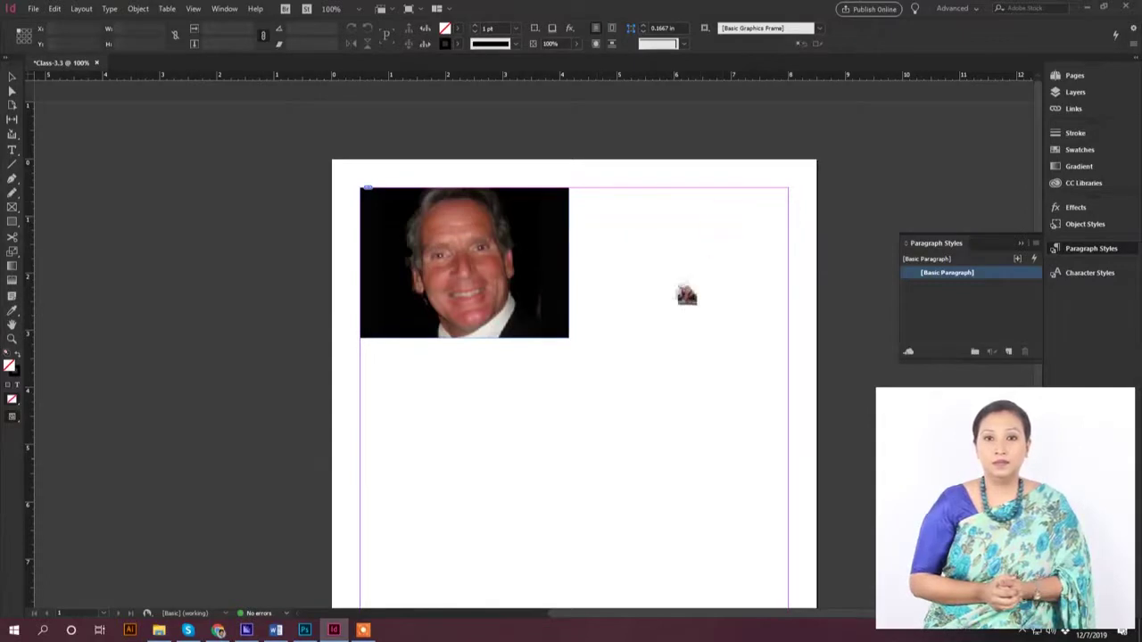
{"action": "left_click_drag", "start_coordinate": [609, 193], "coordinate": [689, 338]}
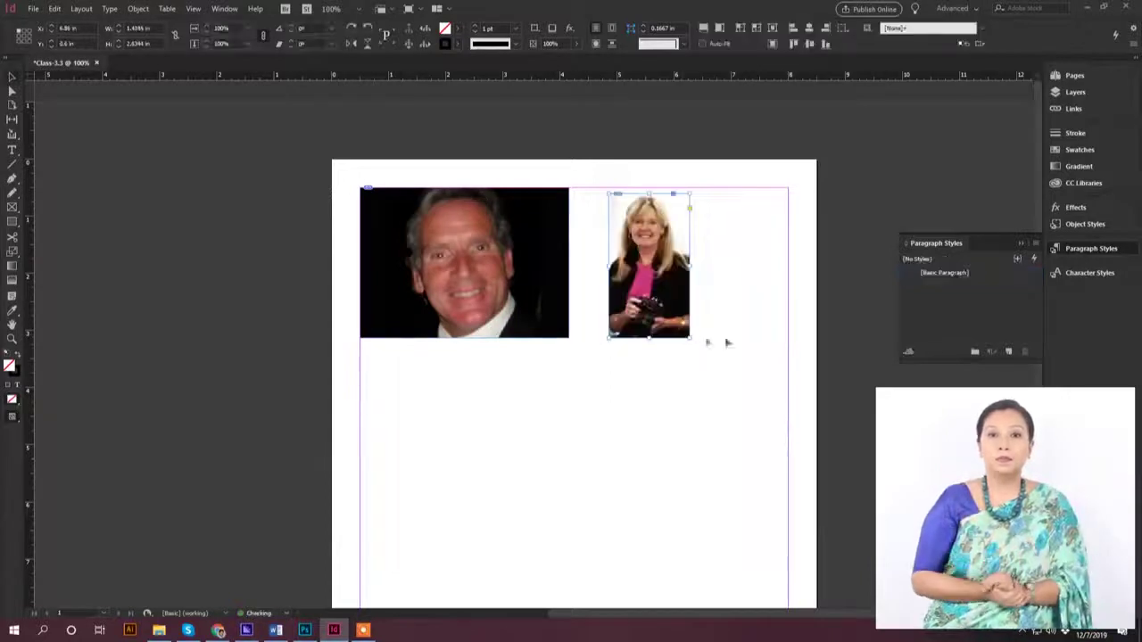
{"action": "left_click", "coordinate": [32, 9]}
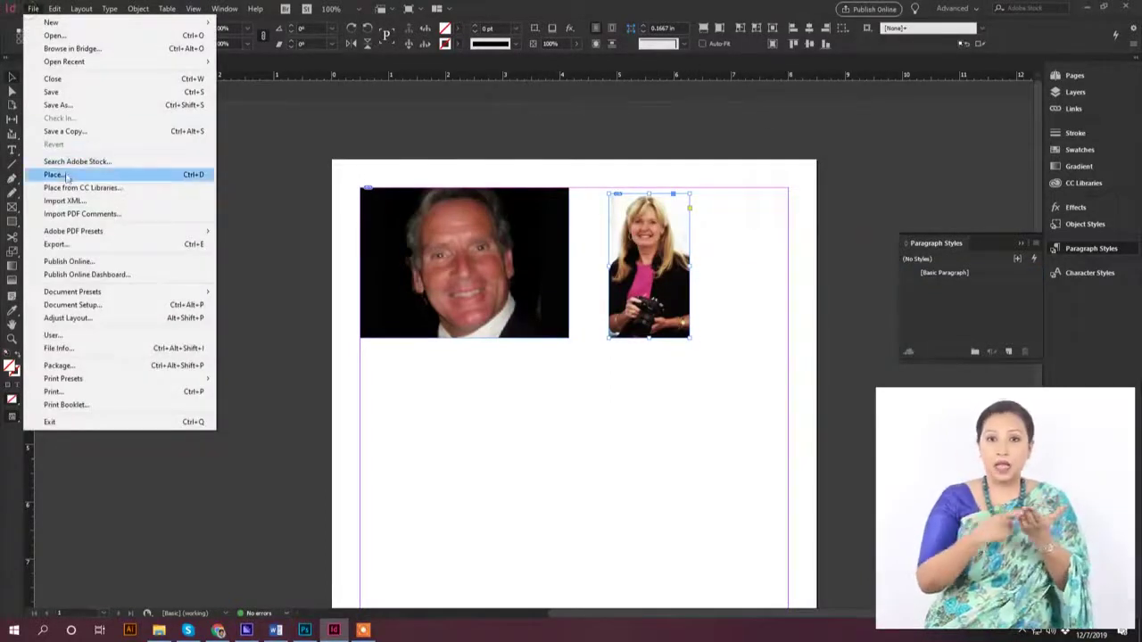
{"action": "left_click", "coordinate": [54, 174]}
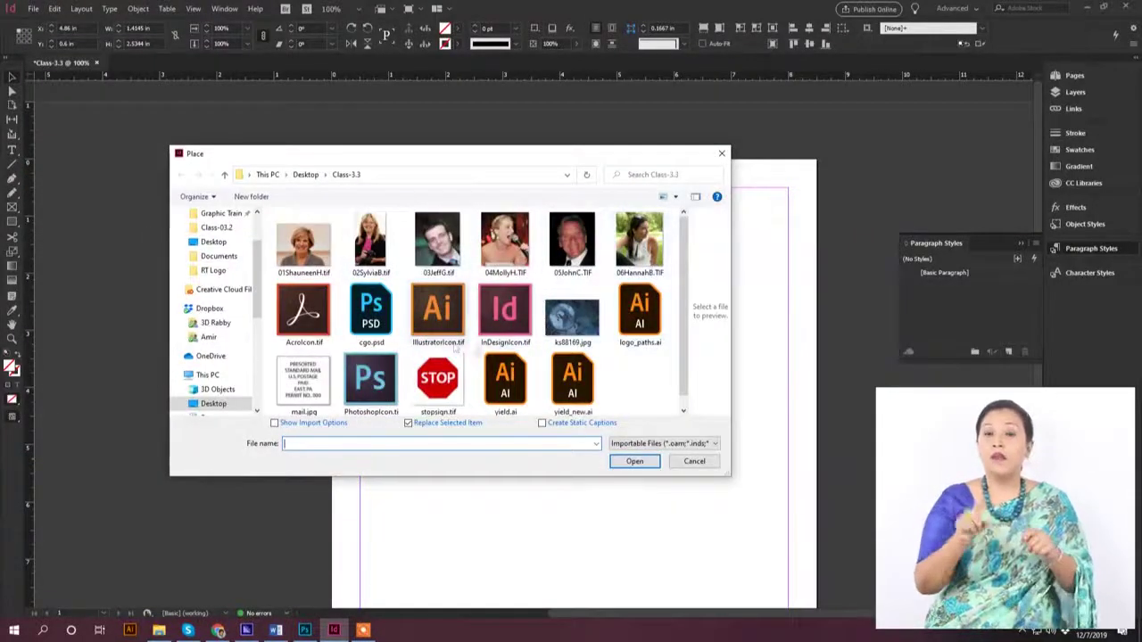
{"action": "double_click", "coordinate": [307, 246]}
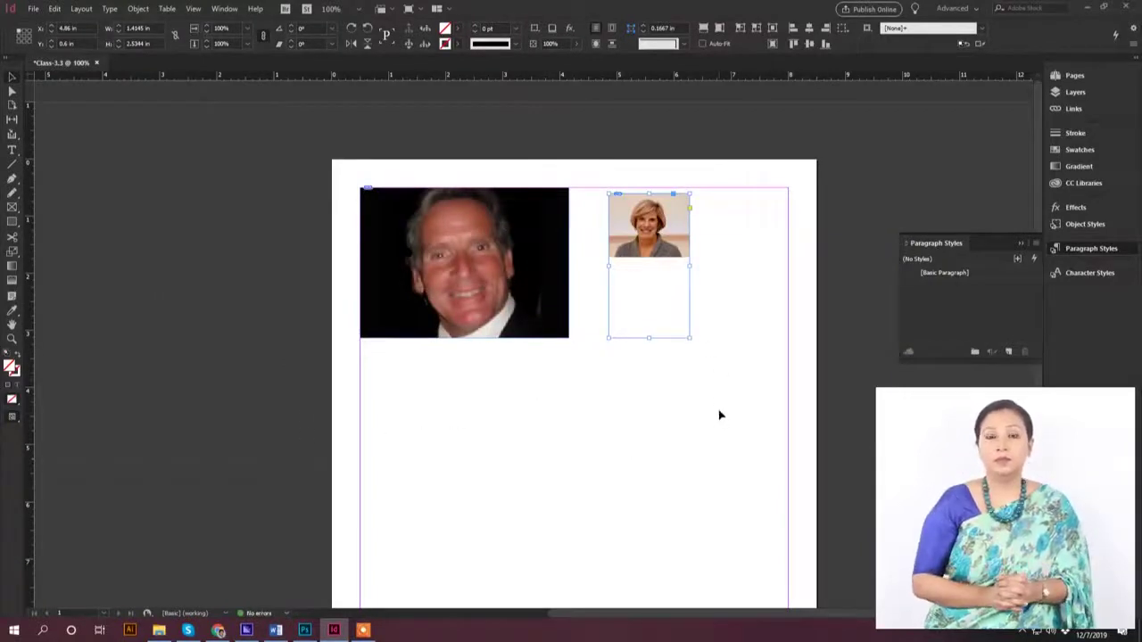
{"action": "left_click", "coordinate": [650, 420]}
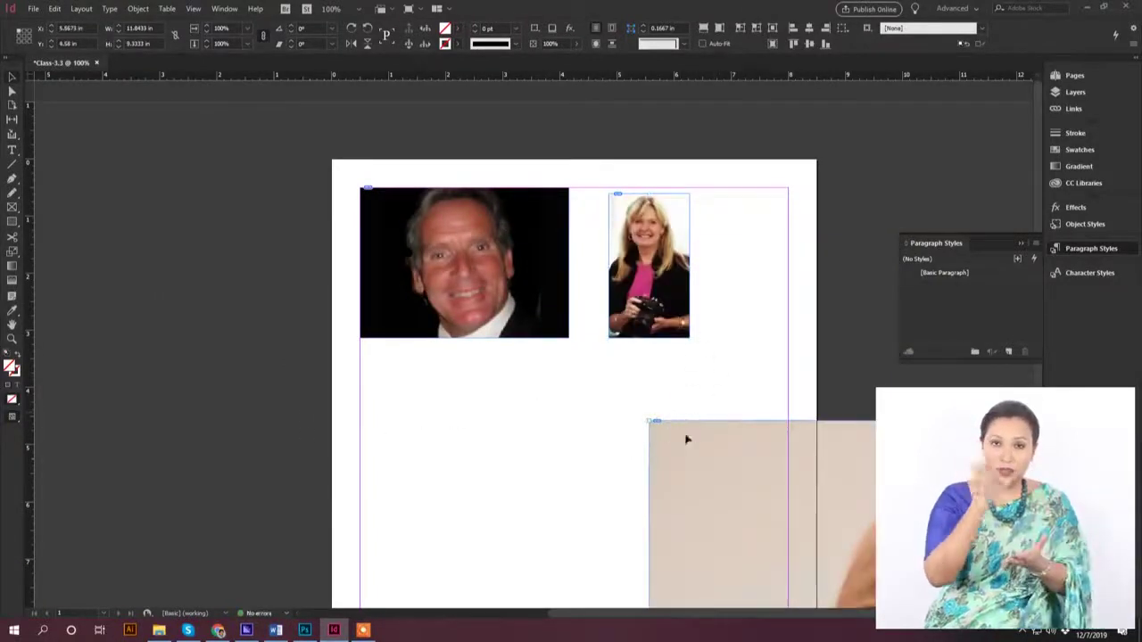
{"action": "key", "text": "ctrl+z"}
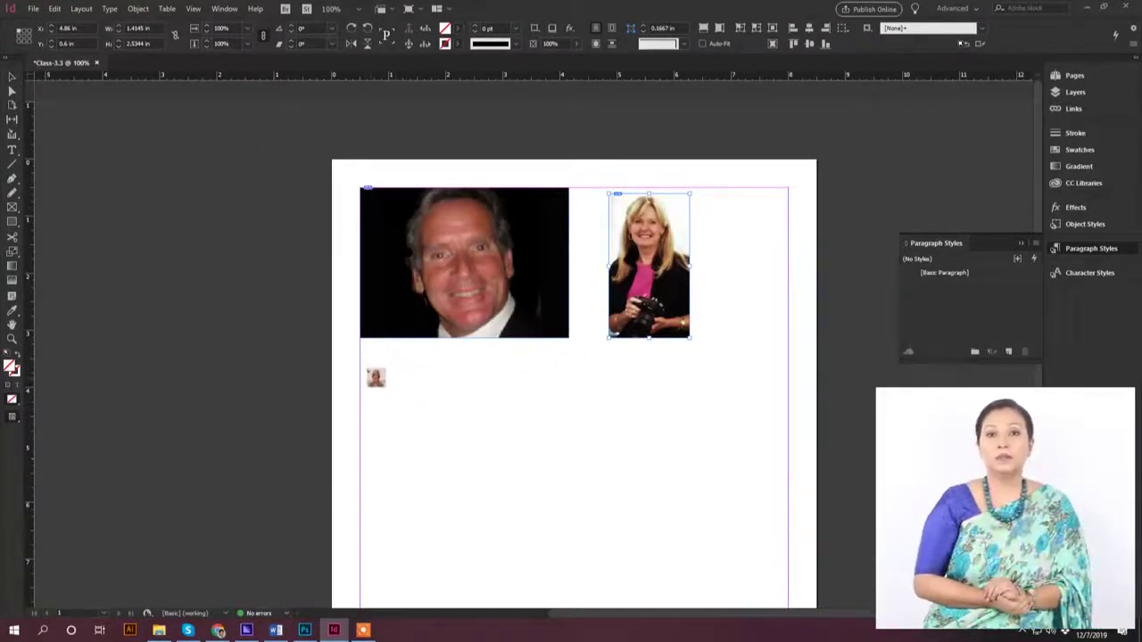
{"action": "left_click_drag", "start_coordinate": [365, 368], "coordinate": [569, 500]}
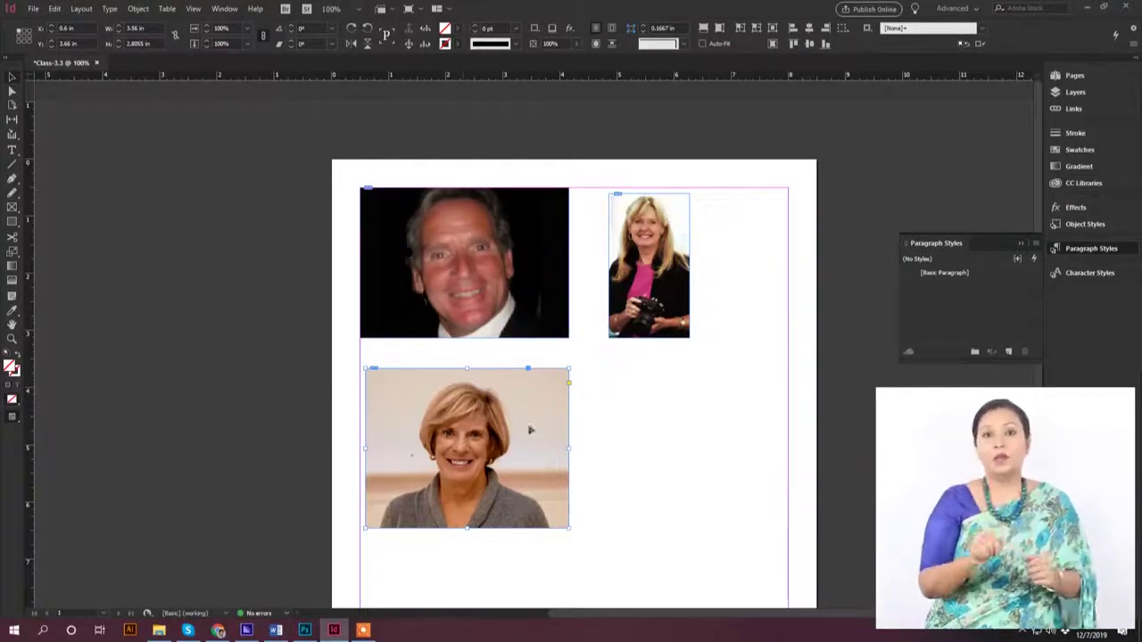
Delete all three photos from the page
{"action": "left_click", "coordinate": [707, 426]}
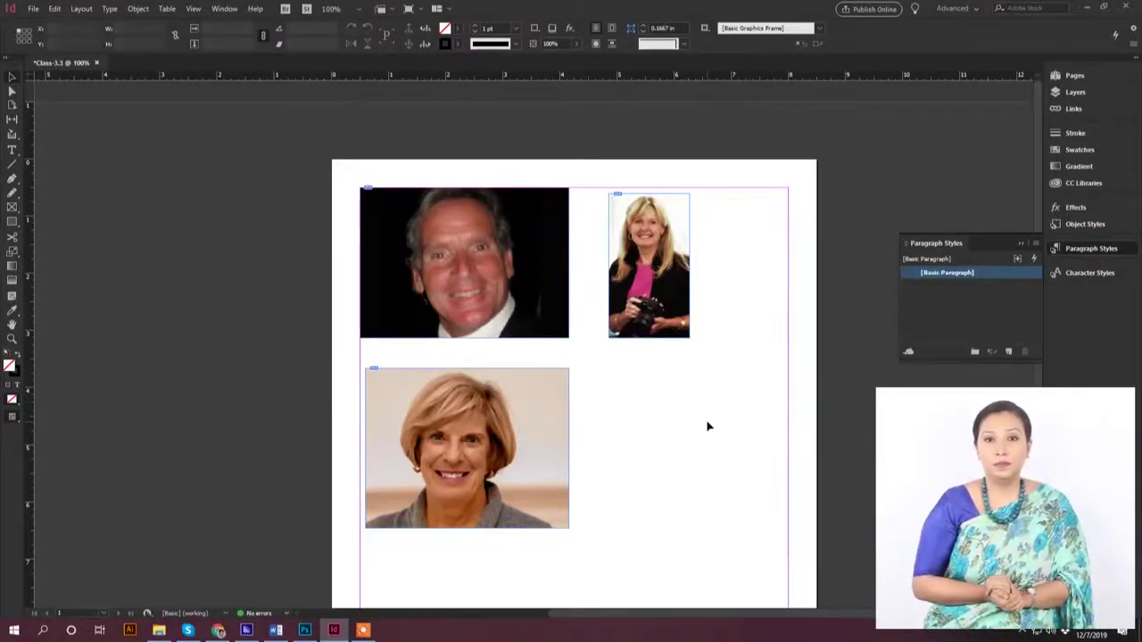
{"action": "key", "text": "ctrl+a"}
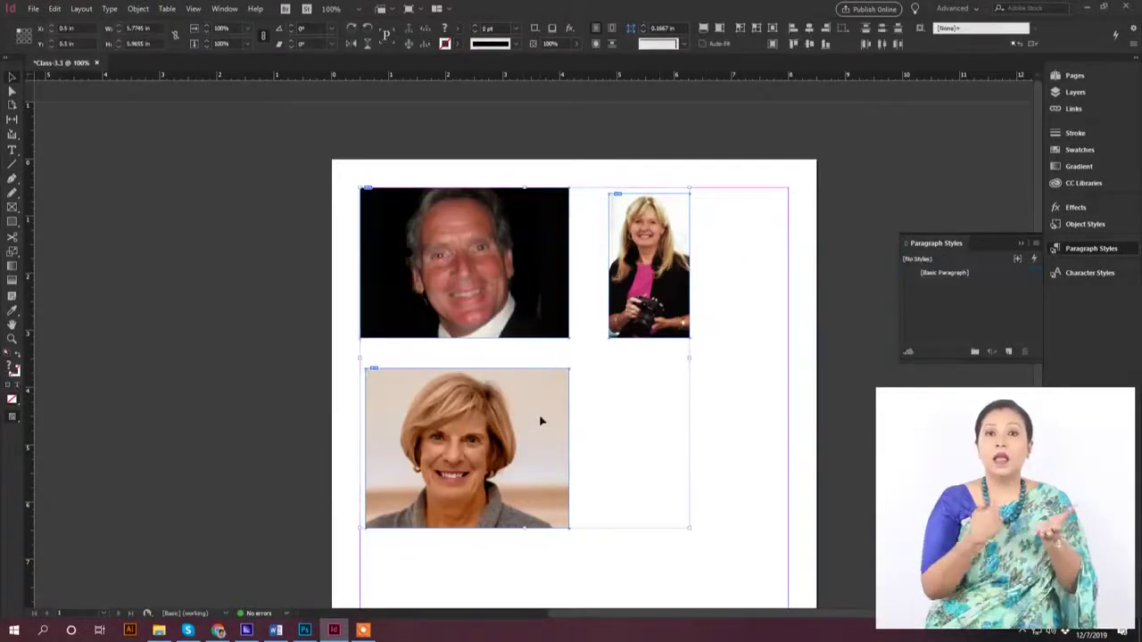
{"action": "key", "text": "Delete"}
{"action": "scroll", "coordinate": [597, 365], "scroll_direction": "down", "scroll_amount": 2}
{"action": "scroll", "coordinate": [619, 360], "scroll_direction": "up", "scroll_amount": 2}
{"action": "scroll", "coordinate": [619, 360], "scroll_direction": "right", "scroll_amount": 4}
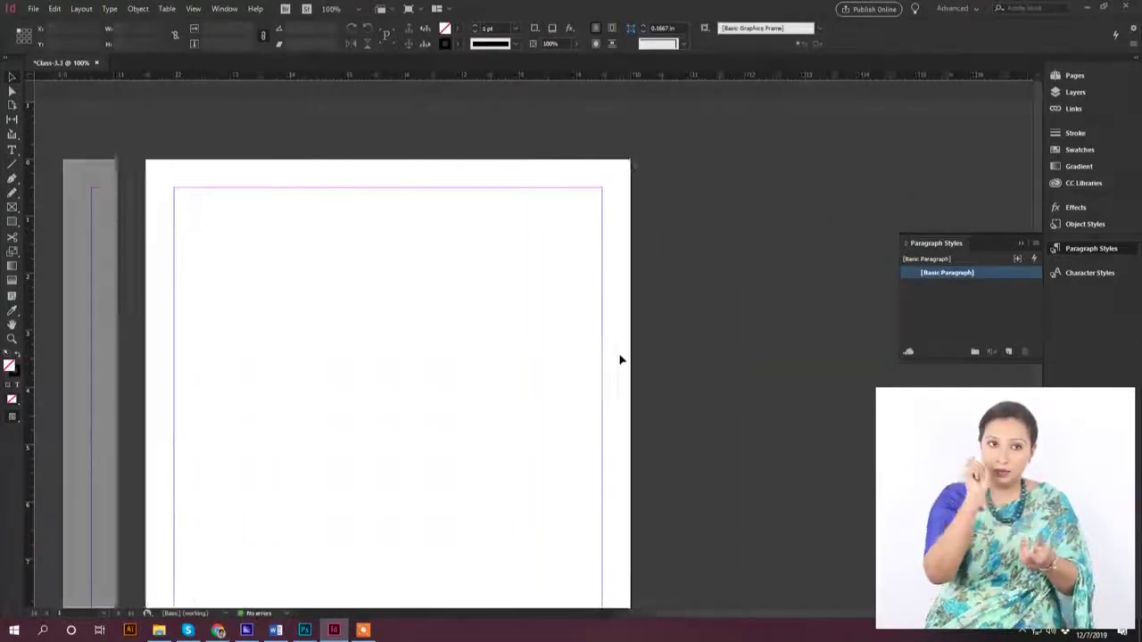
{"action": "scroll", "coordinate": [619, 359], "scroll_direction": "left", "scroll_amount": 2}
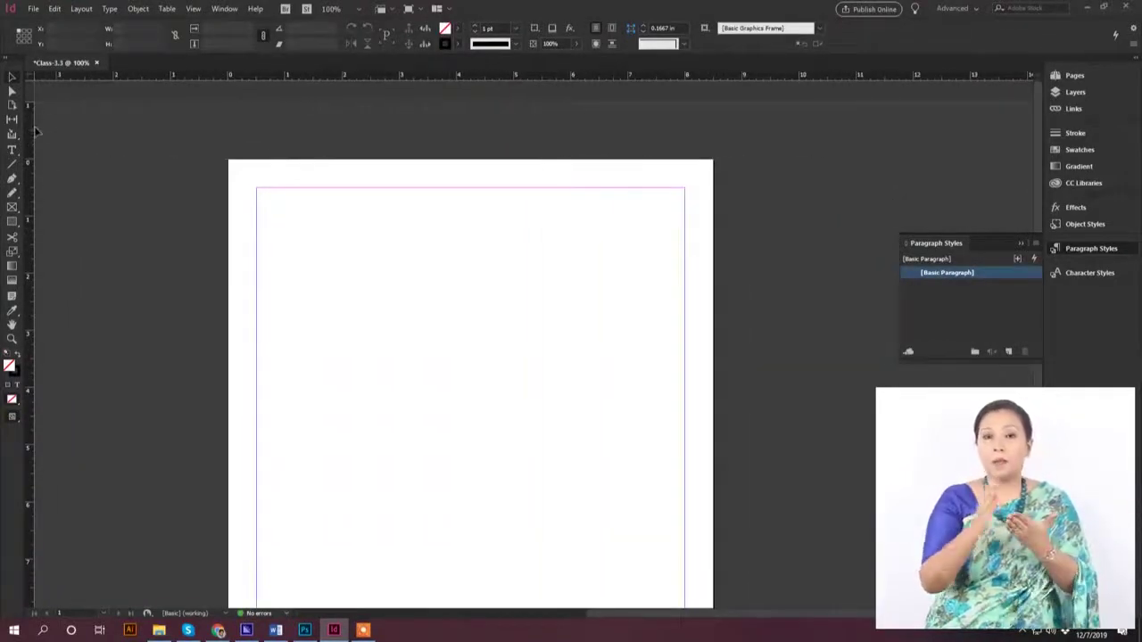
Add vertical ruler guides at 2.32 in and 4.25 in, plus three horizontal guides with the lowest at 7.34 in
{"action": "left_click_drag", "start_coordinate": [32, 132], "coordinate": [360, 250]}
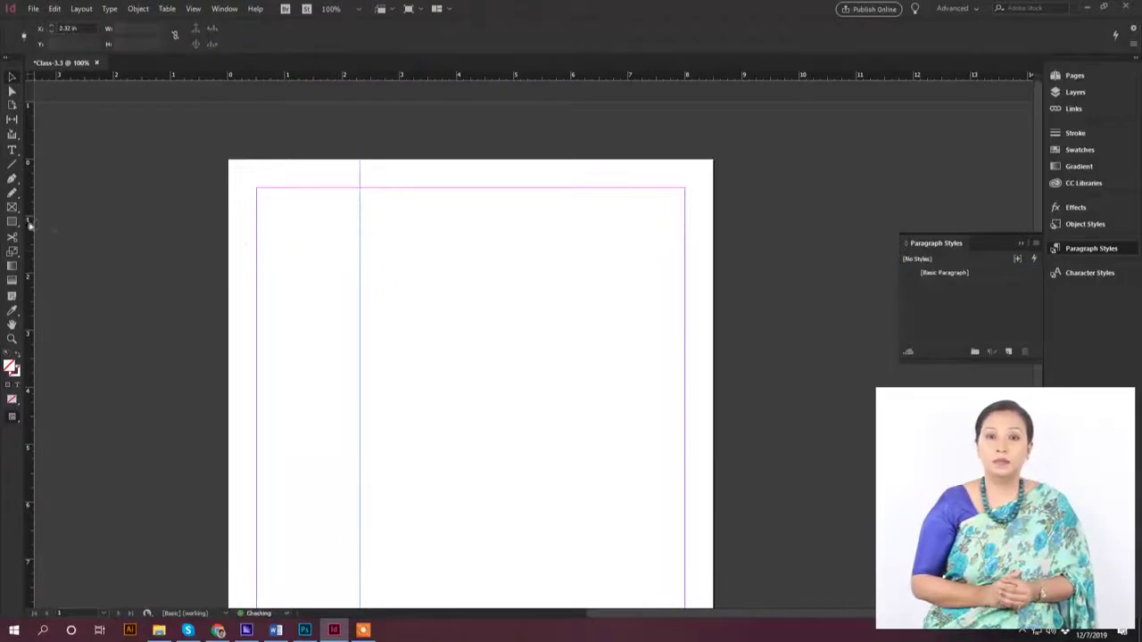
{"action": "left_click_drag", "start_coordinate": [29, 225], "coordinate": [470, 273]}
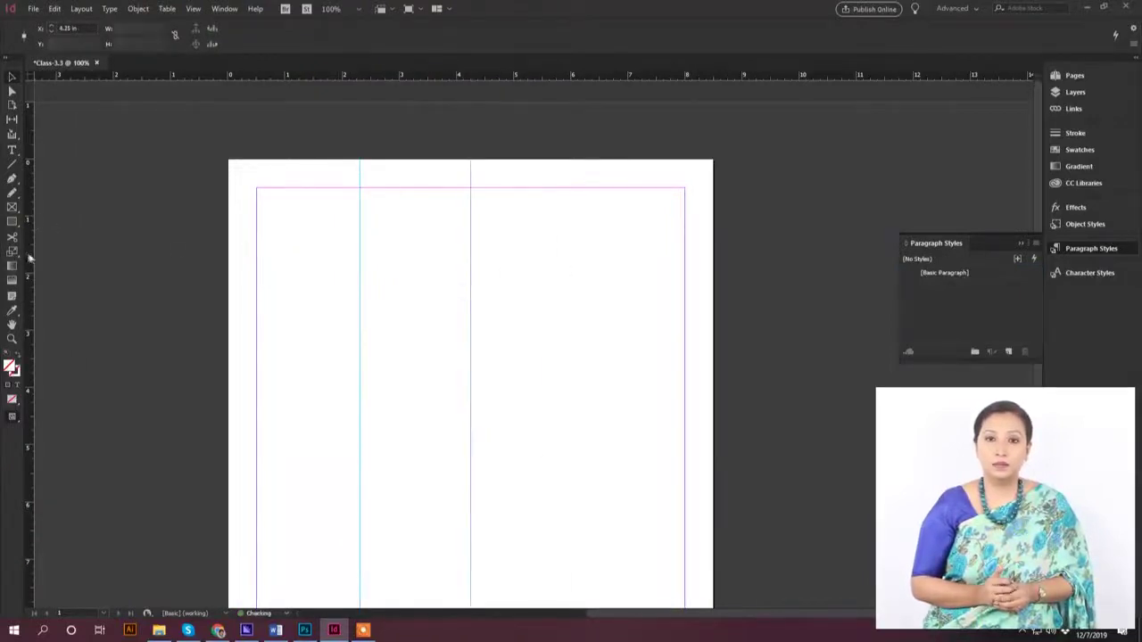
{"action": "left_click_drag", "start_coordinate": [30, 258], "coordinate": [458, 294]}
{"action": "left_click_drag", "start_coordinate": [447, 77], "coordinate": [464, 421]}
{"action": "scroll", "coordinate": [526, 262], "scroll_direction": "down", "scroll_amount": 3}
{"action": "left_click_drag", "start_coordinate": [483, 78], "coordinate": [469, 450]}
{"action": "scroll", "coordinate": [535, 369], "scroll_direction": "up", "scroll_amount": 3}
{"action": "scroll", "coordinate": [388, 305], "scroll_direction": "down", "scroll_amount": 2}
{"action": "scroll", "coordinate": [310, 277], "scroll_direction": "up", "scroll_amount": 1}
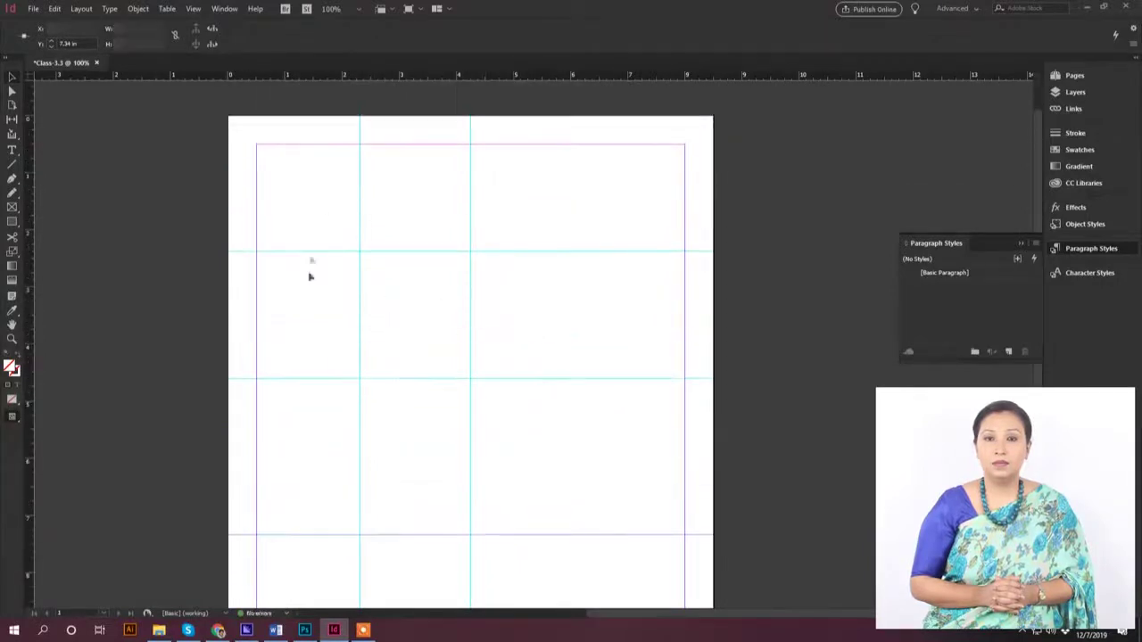
{"action": "scroll", "coordinate": [599, 443], "scroll_direction": "up", "scroll_amount": 1}
{"action": "left_click", "coordinate": [32, 8]}
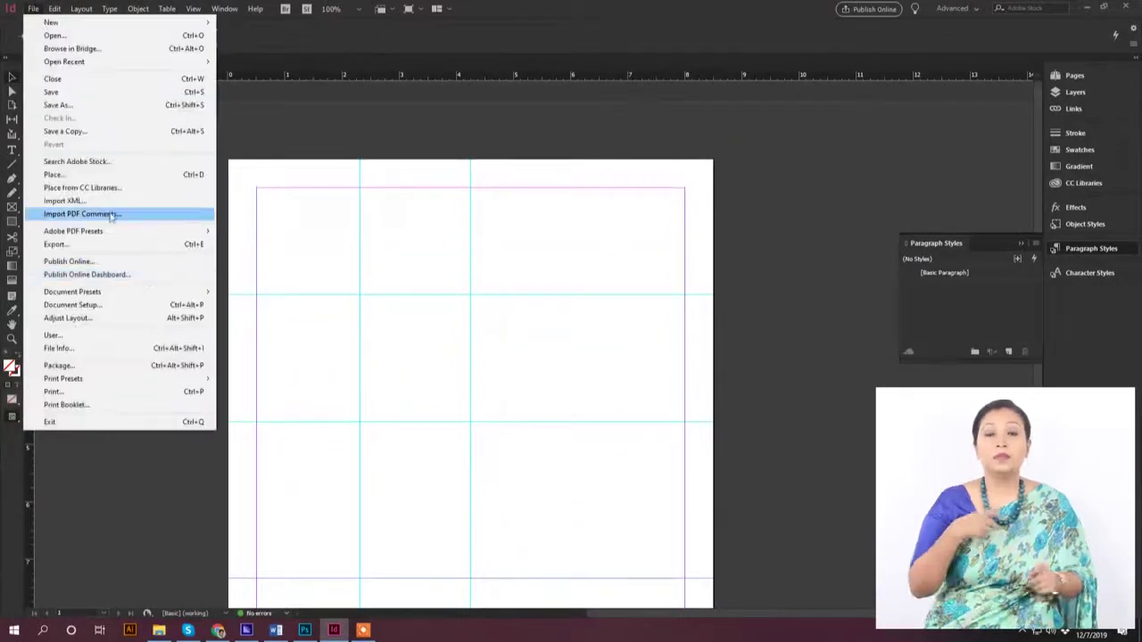
{"action": "left_click", "coordinate": [113, 175]}
{"action": "left_click_drag", "start_coordinate": [303, 241], "coordinate": [713, 310]}
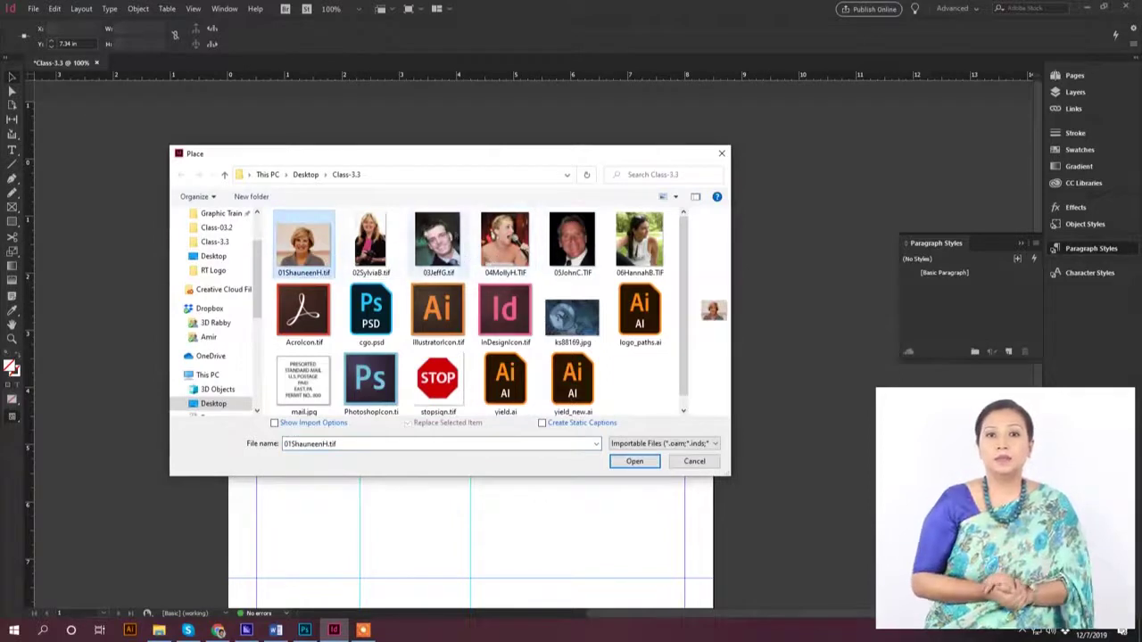
{"action": "left_click", "coordinate": [514, 244], "text": "shift"}
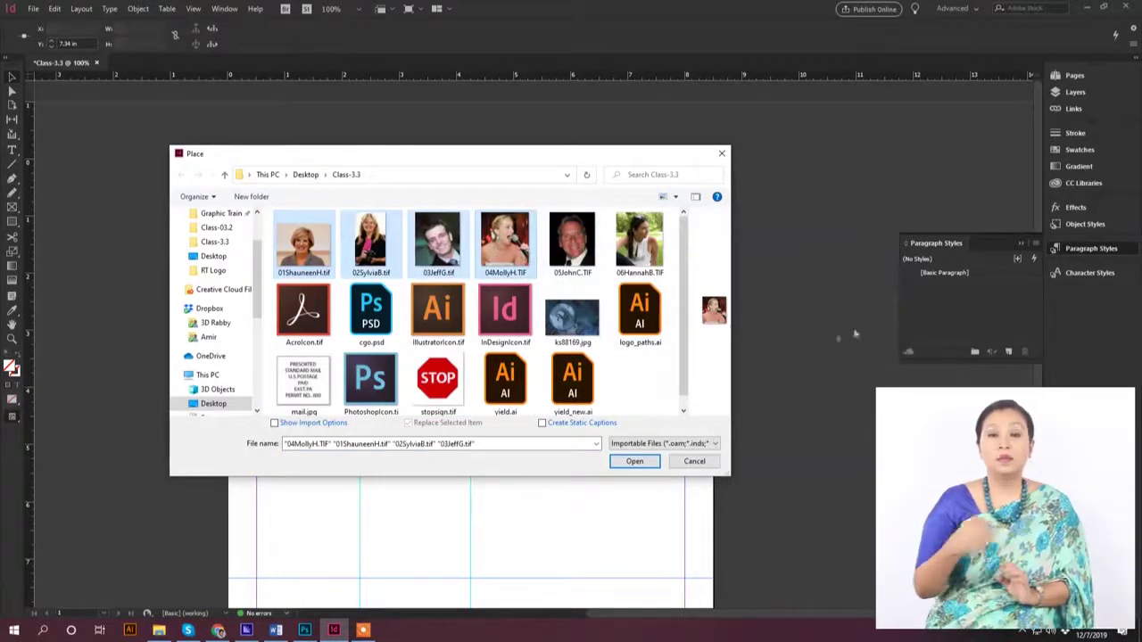
{"action": "left_click", "coordinate": [639, 461]}
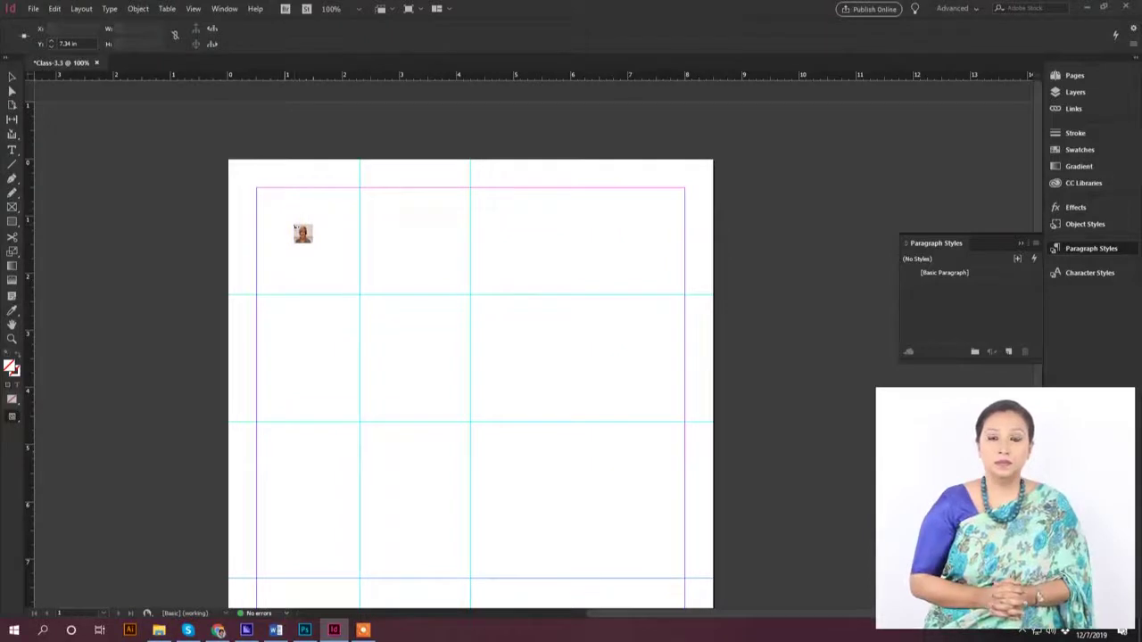
Place the four loaded photos at the guides: one in the first row, two in the second row and the singer below them
{"action": "left_click_drag", "start_coordinate": [256, 188], "coordinate": [360, 270]}
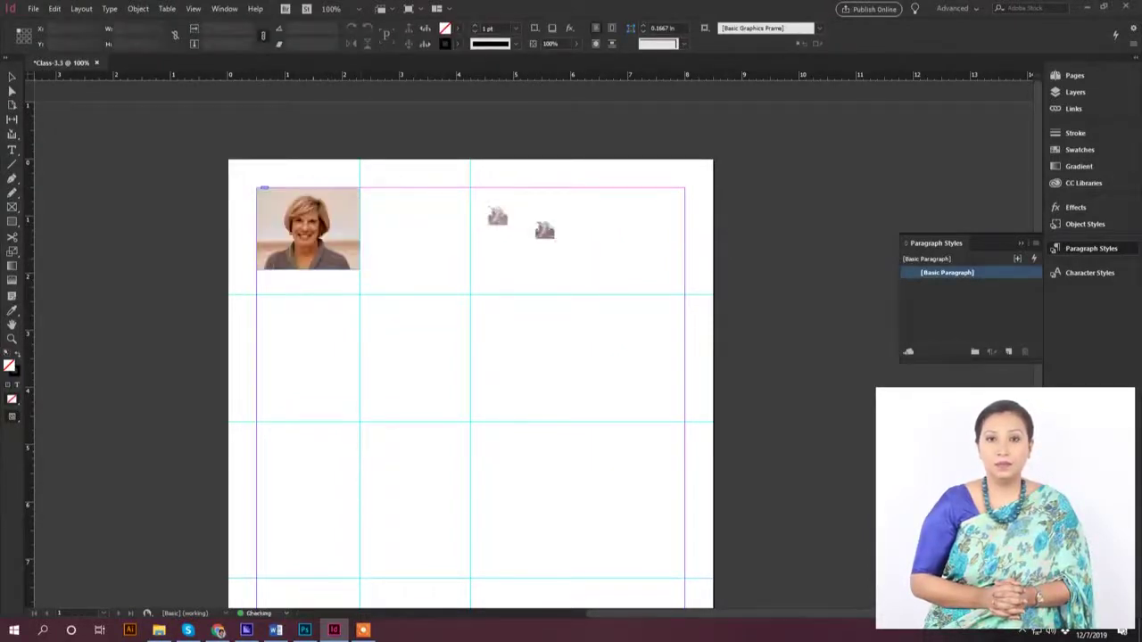
{"action": "left_click_drag", "start_coordinate": [257, 295], "coordinate": [374, 423]}
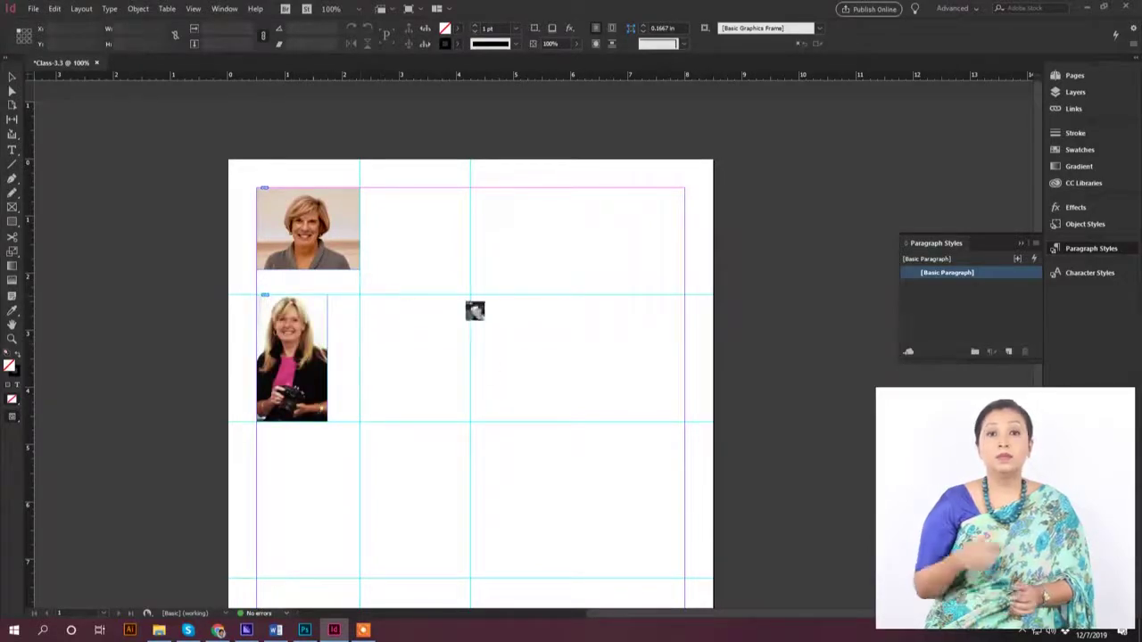
{"action": "left_click_drag", "start_coordinate": [360, 295], "coordinate": [471, 394]}
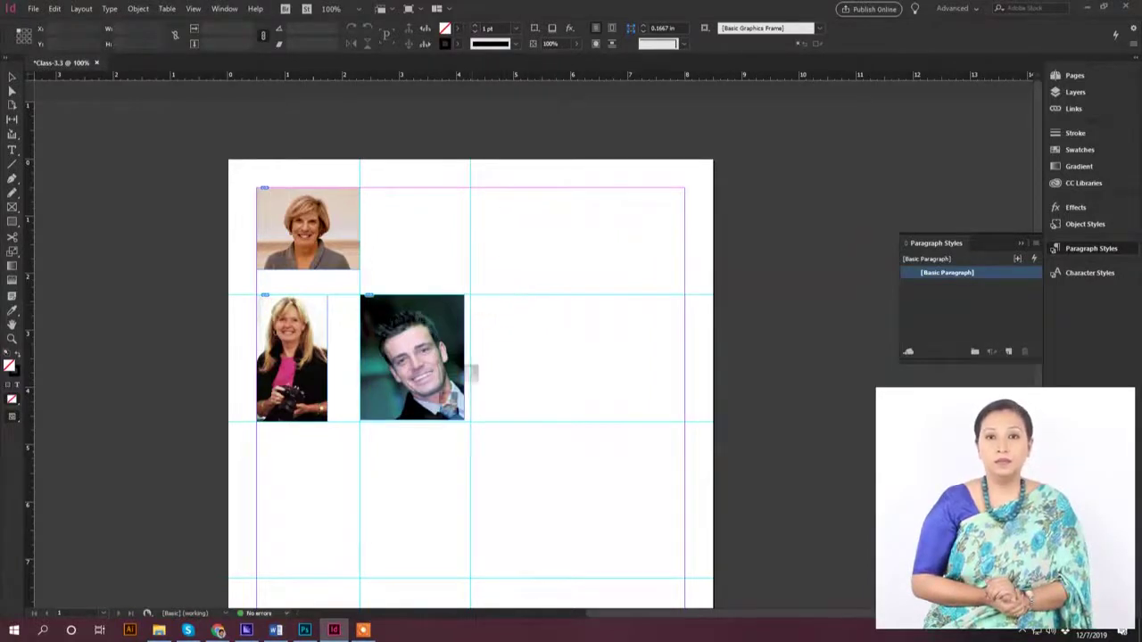
{"action": "scroll", "coordinate": [420, 357], "scroll_direction": "down", "scroll_amount": 3}
{"action": "left_click_drag", "start_coordinate": [360, 335], "coordinate": [459, 461]}
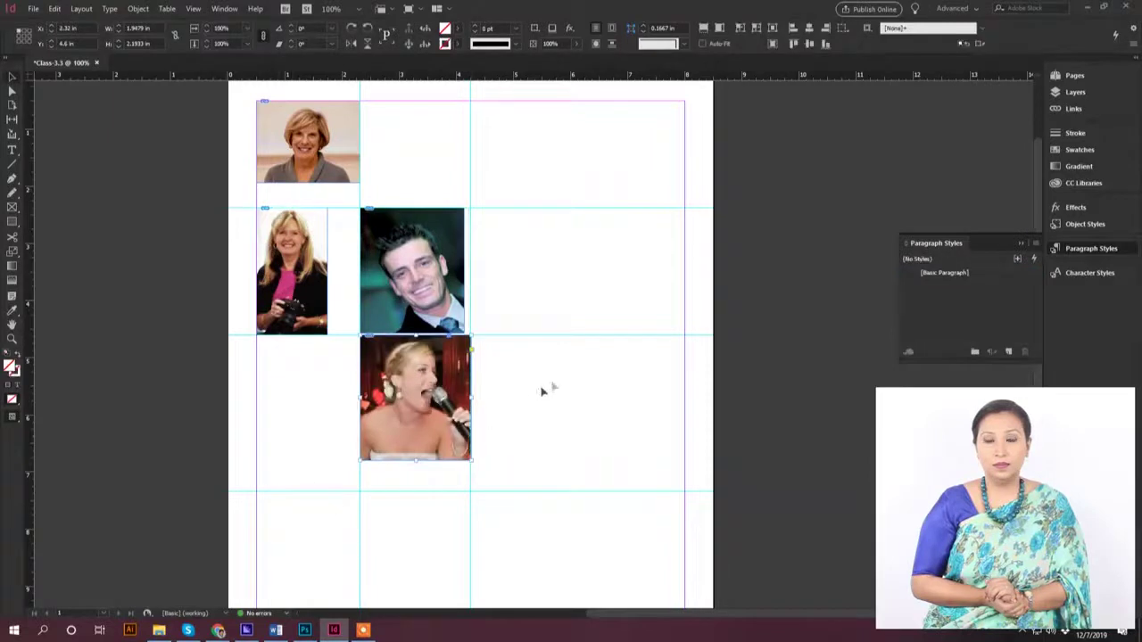
Move the singer photo into the third column, snapped to the guides at X 4.25 in and Y 4.6 in
{"action": "left_click_drag", "start_coordinate": [394, 377], "coordinate": [577, 400]}
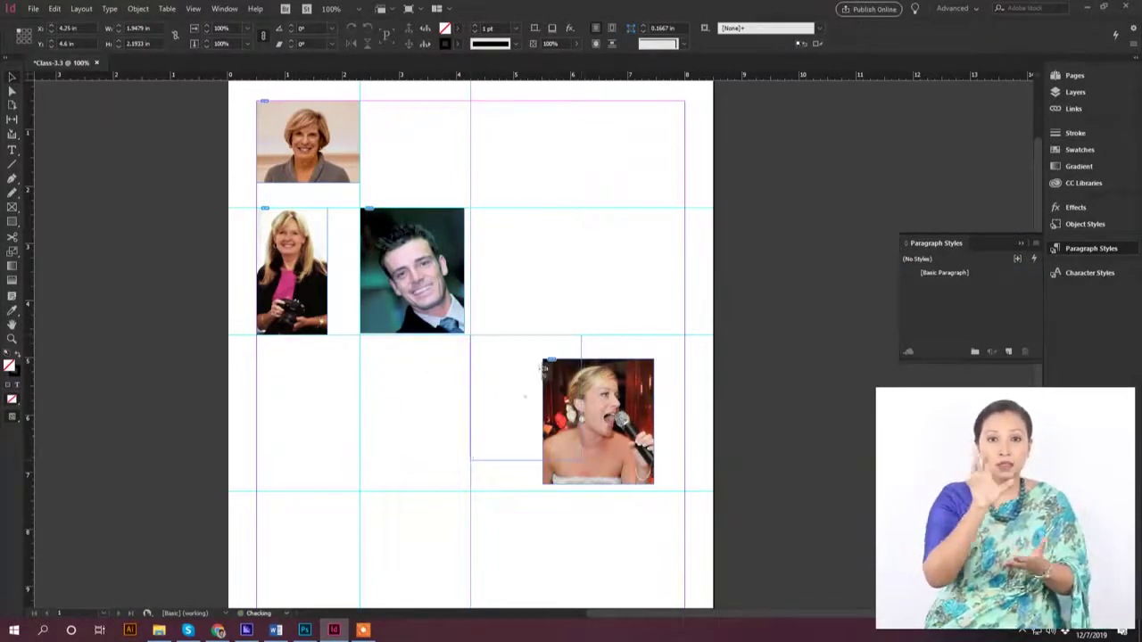
{"action": "left_click_drag", "start_coordinate": [647, 400], "coordinate": [575, 377]}
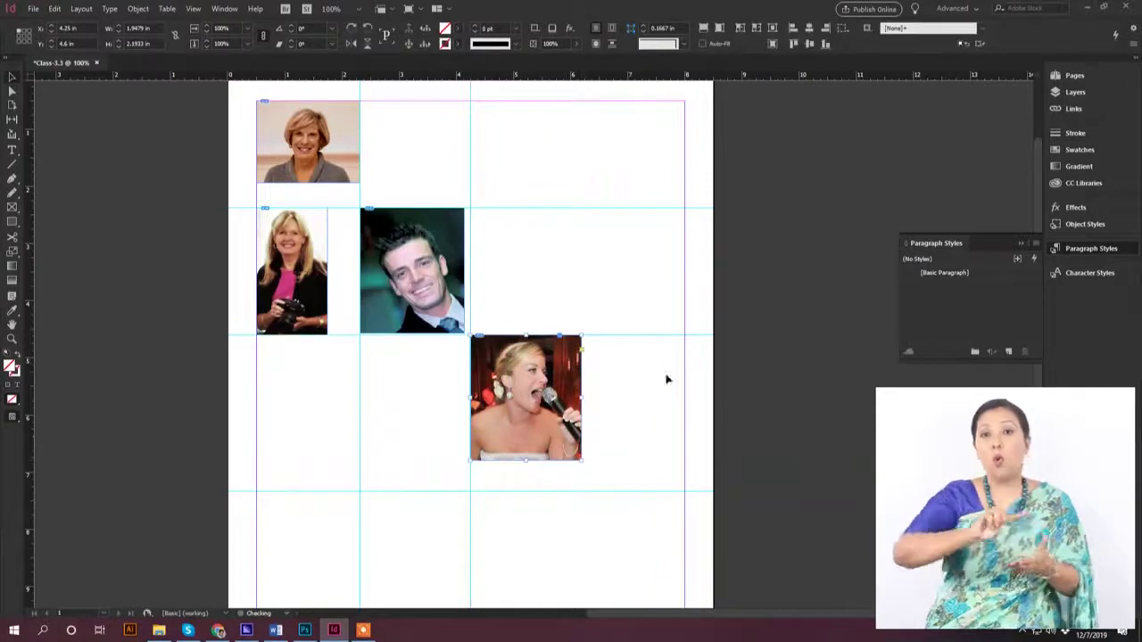
{"action": "left_click", "coordinate": [616, 377]}
Fill the third-column cell with the singer photo, scaling the image to about 37.56% and repositioning it inside the frame
{"action": "left_click", "coordinate": [578, 432]}
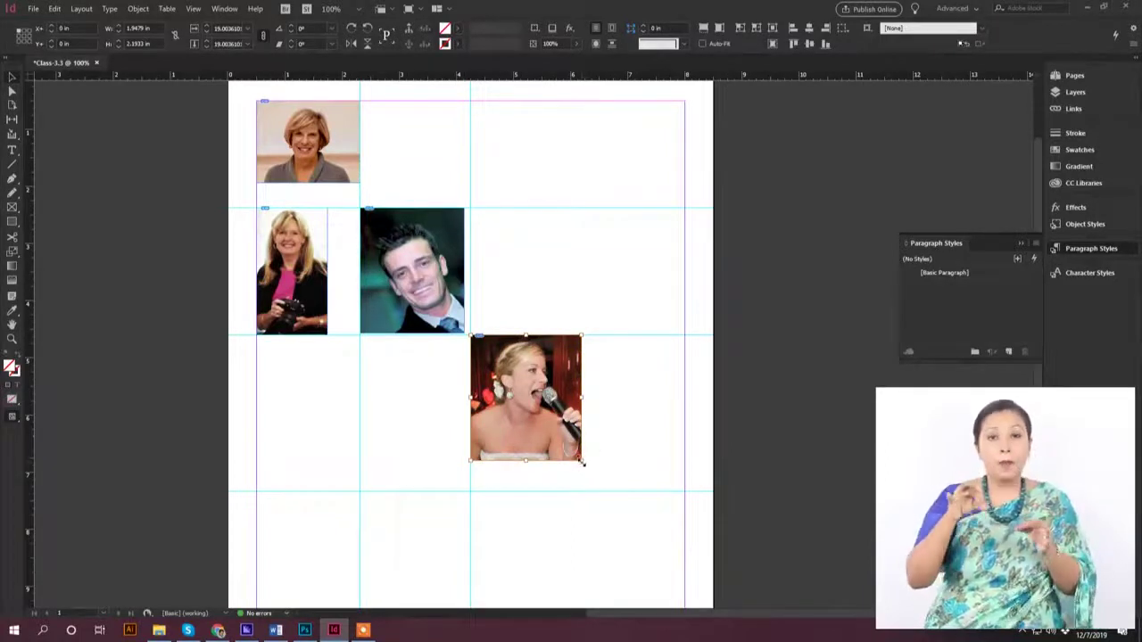
{"action": "left_click_drag", "start_coordinate": [583, 462], "coordinate": [689, 535]}
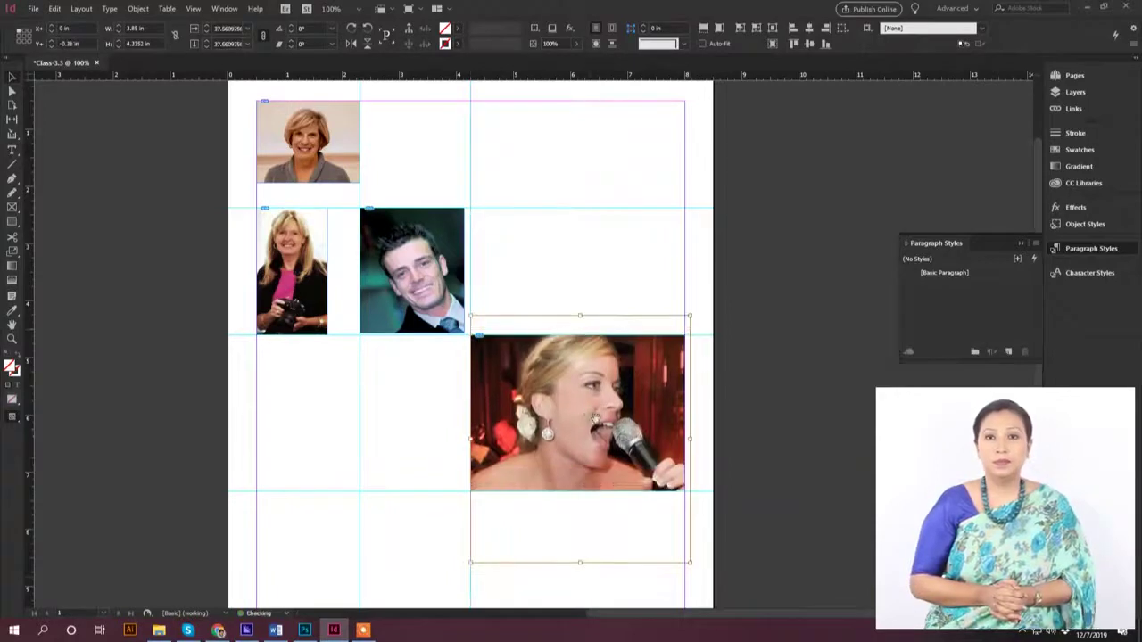
{"action": "left_click_drag", "start_coordinate": [595, 417], "coordinate": [590, 429]}
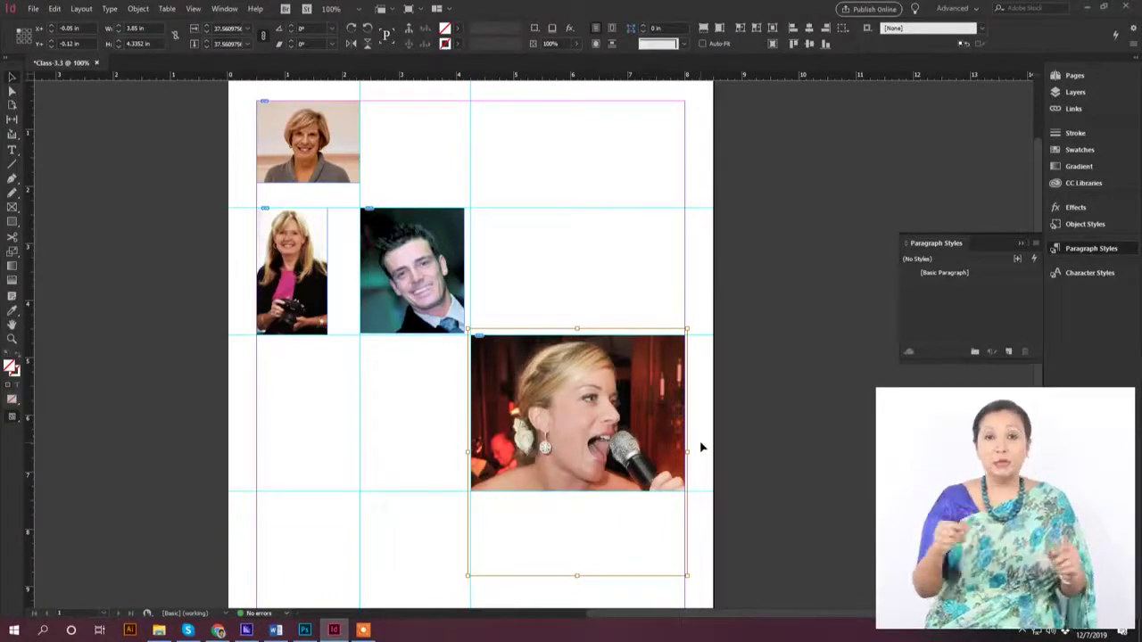
{"action": "left_click", "coordinate": [751, 479]}
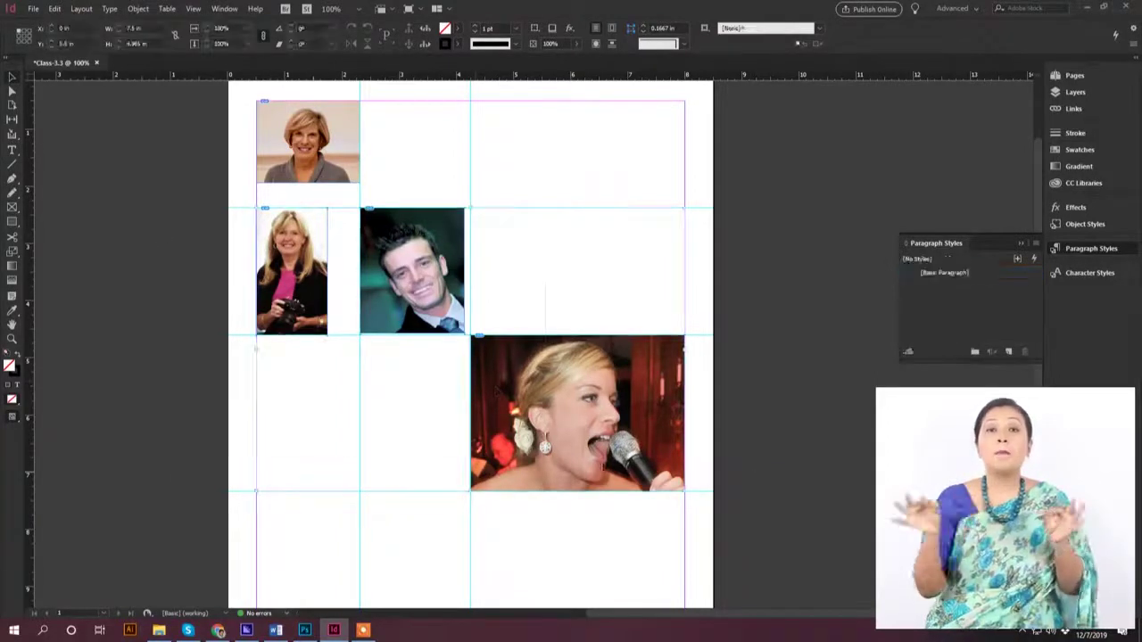
Delete the three lower photos and all the ruler guides, keeping only the first-row photo
{"action": "key", "text": "Delete"}
{"action": "left_click", "coordinate": [469, 169]}
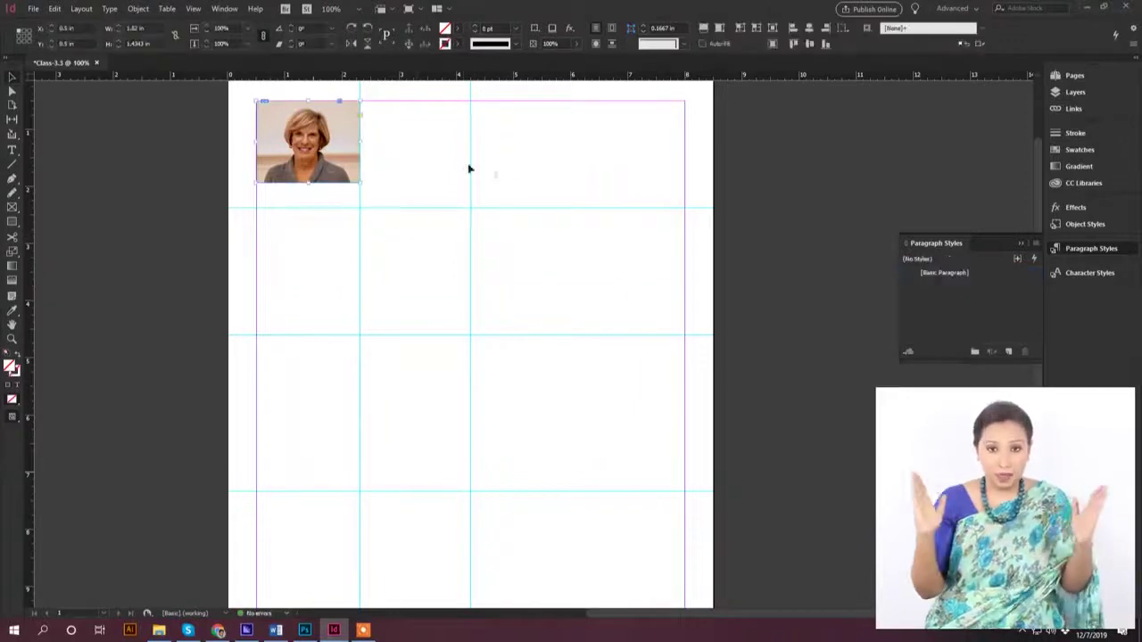
{"action": "left_click", "coordinate": [561, 208], "text": "shift"}
{"action": "key", "text": "Delete"}
{"action": "key", "text": "Delete"}
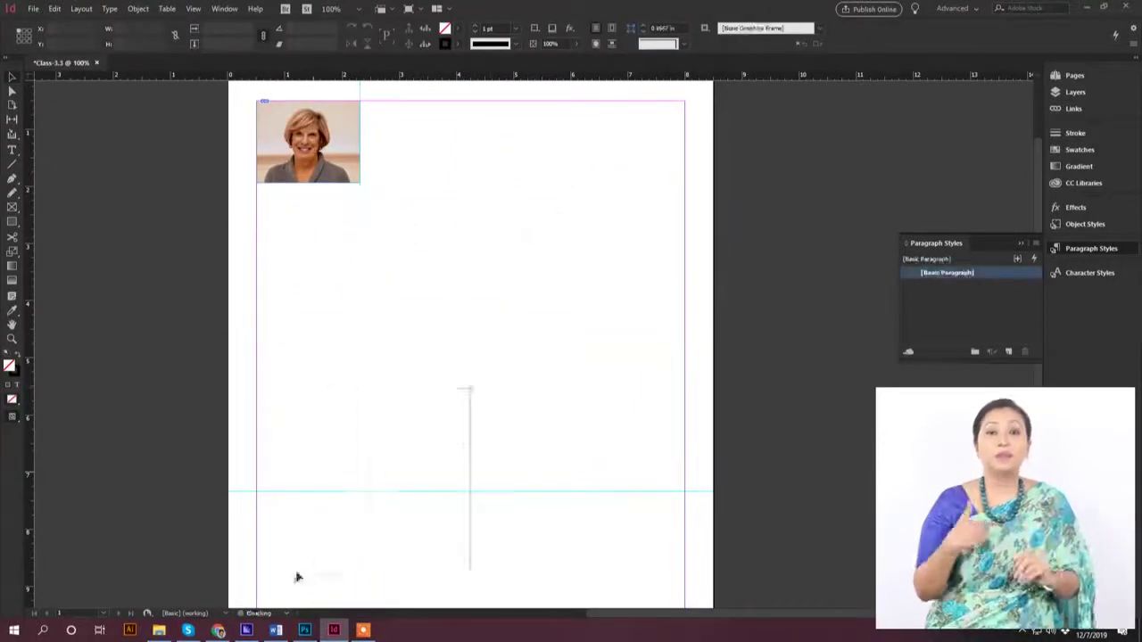
Duplicate the first-row photo beside the original, with the copy at X 2.62 in and Y 0.5 in
{"action": "left_click", "coordinate": [329, 155]}
{"action": "left_click_drag", "start_coordinate": [314, 135], "coordinate": [321, 300]}
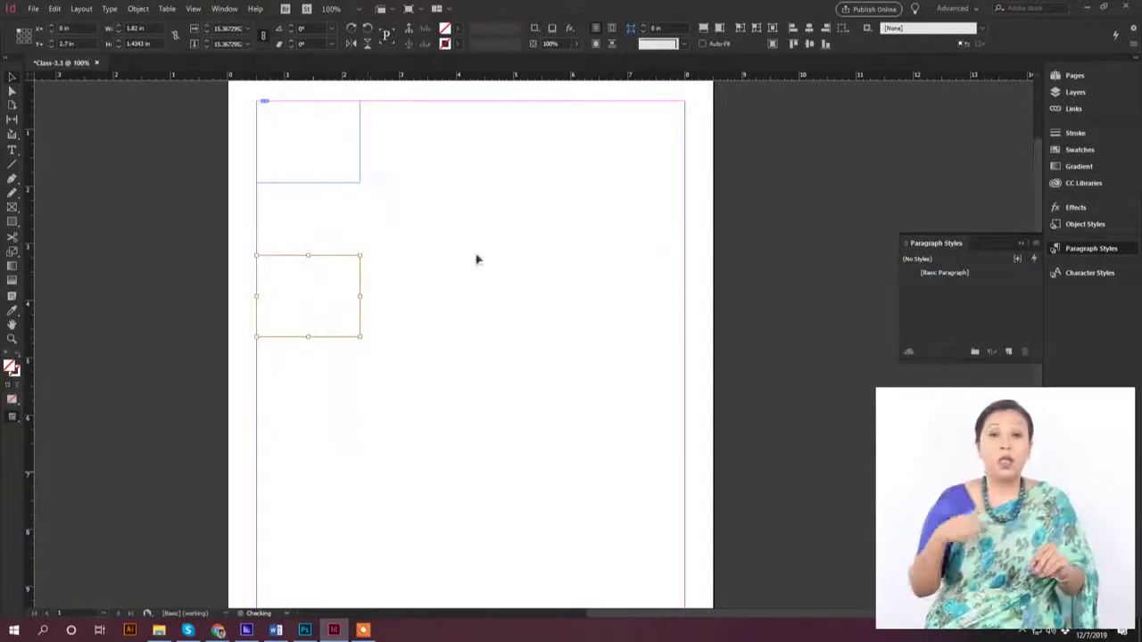
{"action": "key", "text": "ctrl+z"}
{"action": "left_click_drag", "start_coordinate": [308, 160], "coordinate": [428, 162]}
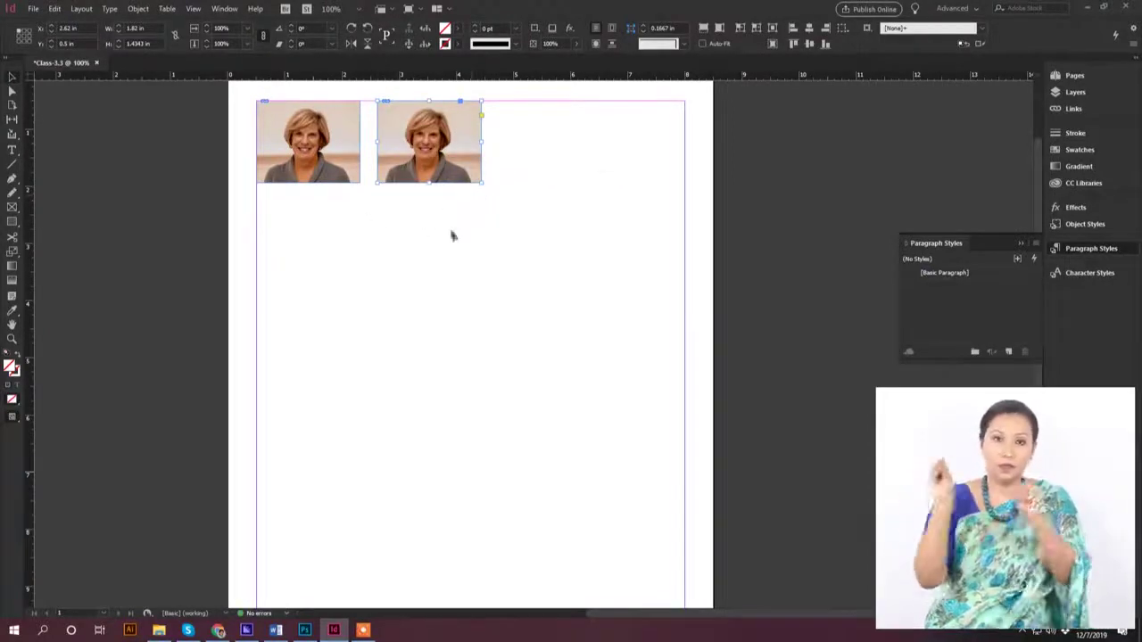
{"action": "left_click", "coordinate": [367, 155]}
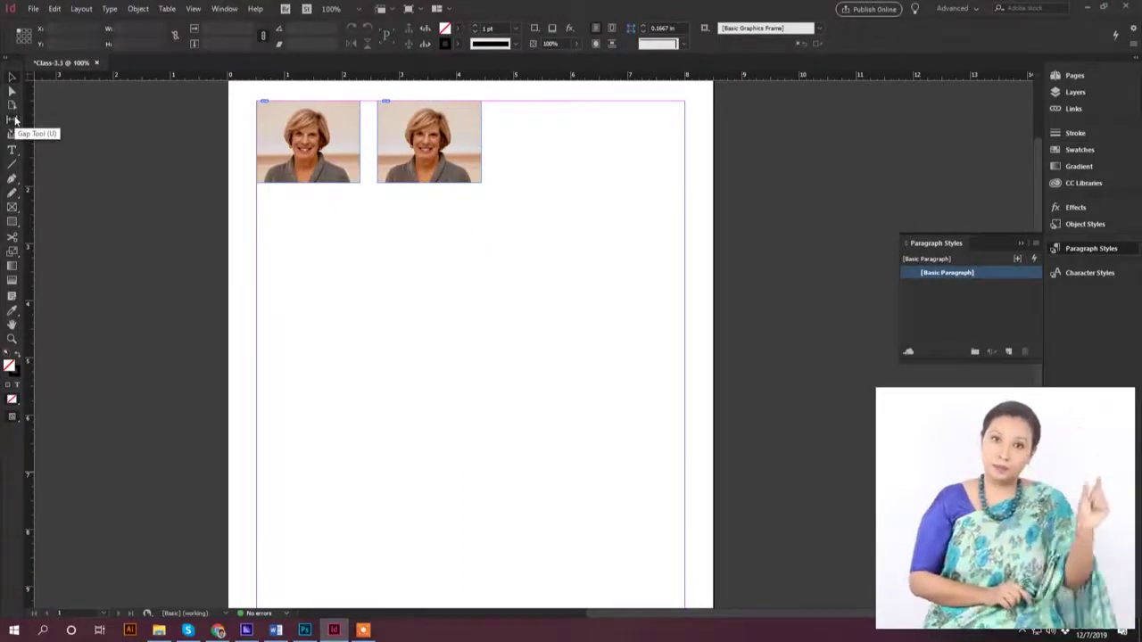
Using the Gap tool, shift the space between the photos until the first frame is 3.08 in wide, and extend the second frame rightward
{"action": "left_click", "coordinate": [12, 120]}
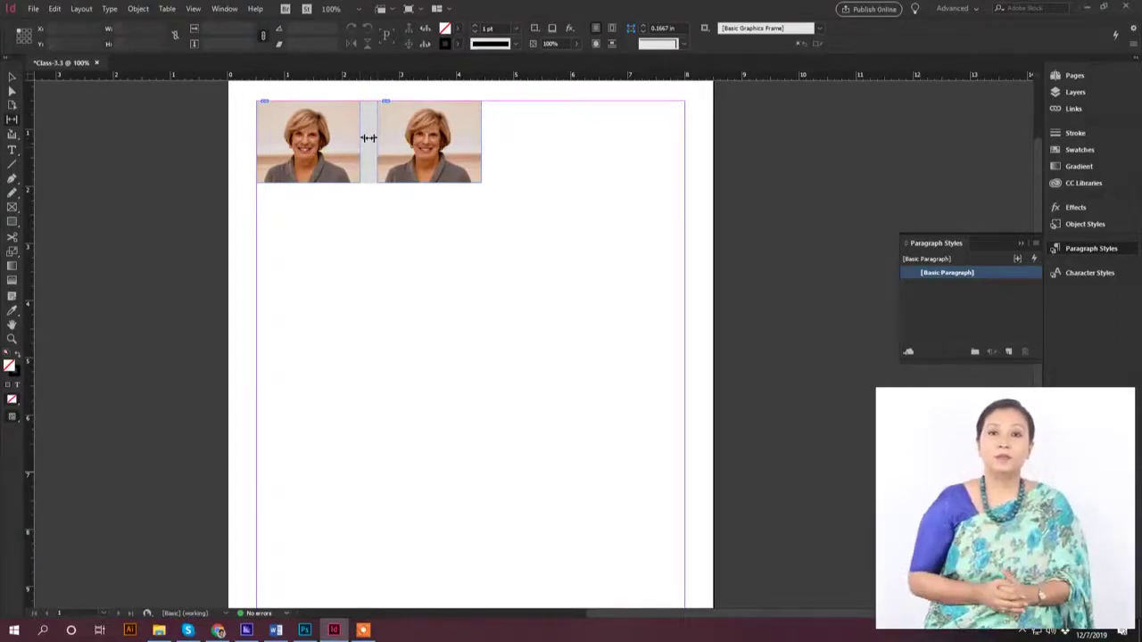
{"action": "left_click_drag", "start_coordinate": [368, 137], "coordinate": [437, 145]}
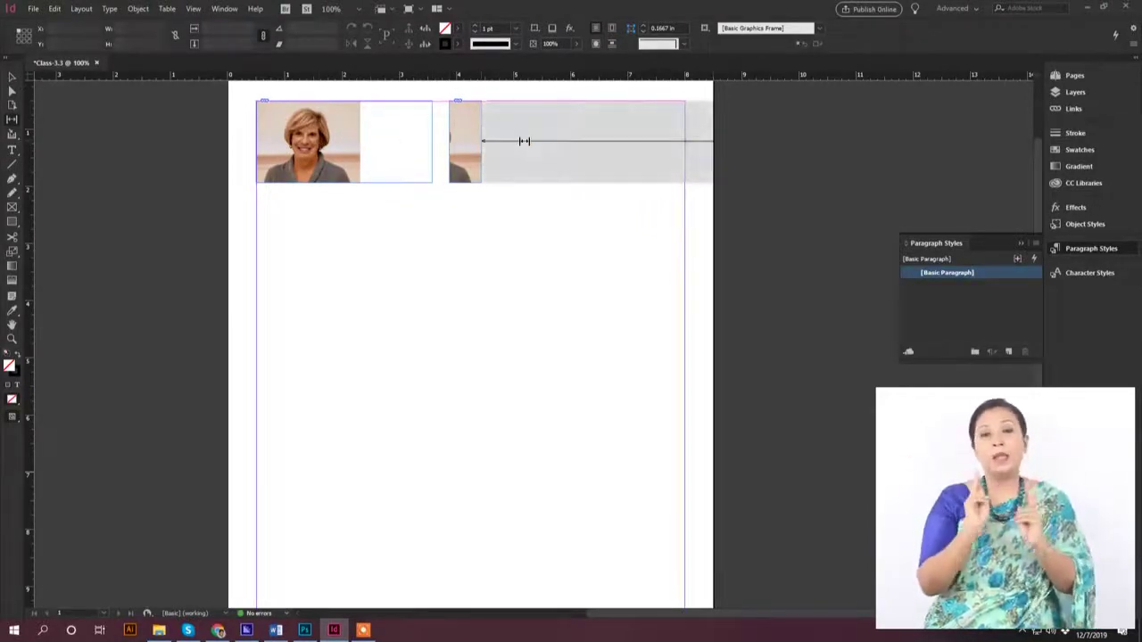
{"action": "left_click_drag", "start_coordinate": [524, 141], "coordinate": [630, 153]}
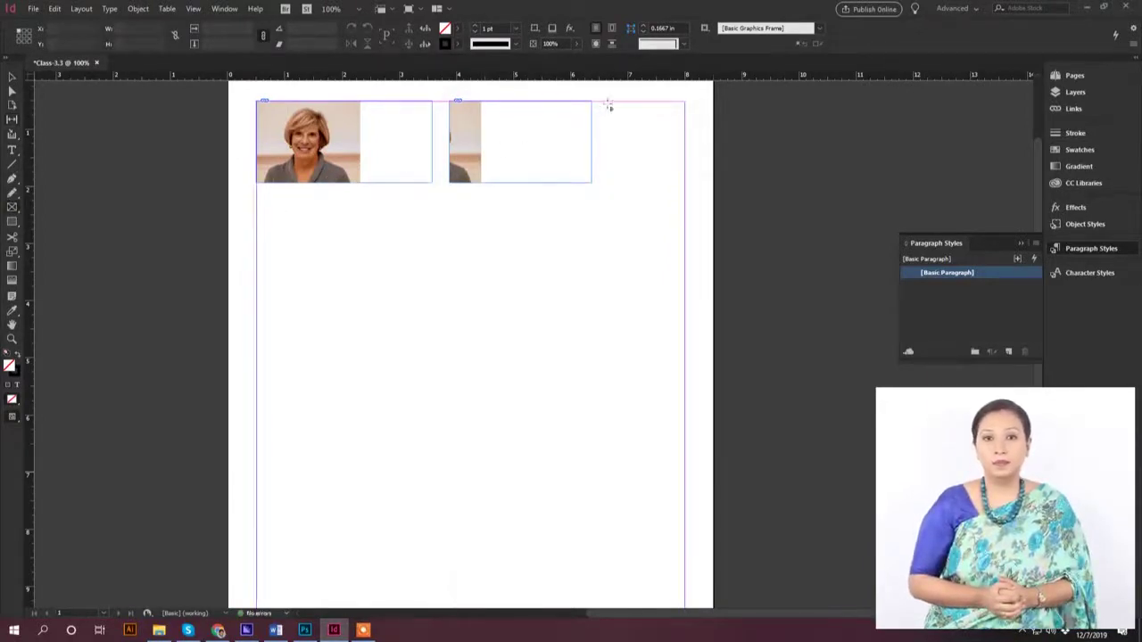
Draw an empty frame from the second photo's frame to the margin and shift the gap between them about 1.25 in left
{"action": "left_click_drag", "start_coordinate": [608, 102], "coordinate": [685, 183]}
{"action": "left_click", "coordinate": [11, 121]}
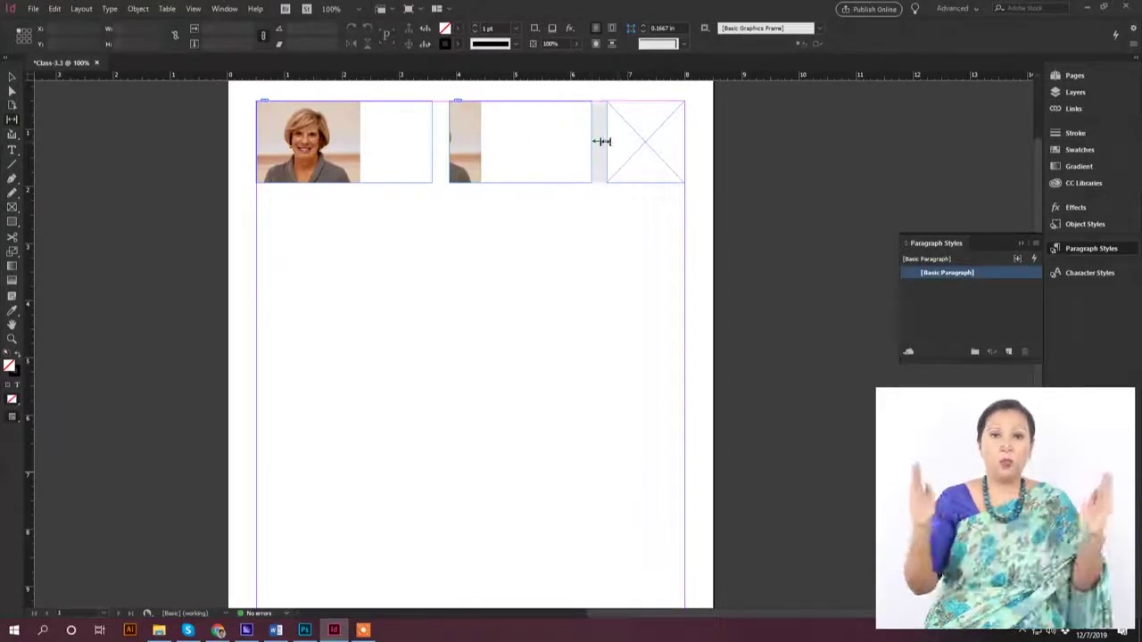
{"action": "left_click_drag", "start_coordinate": [602, 141], "coordinate": [527, 158]}
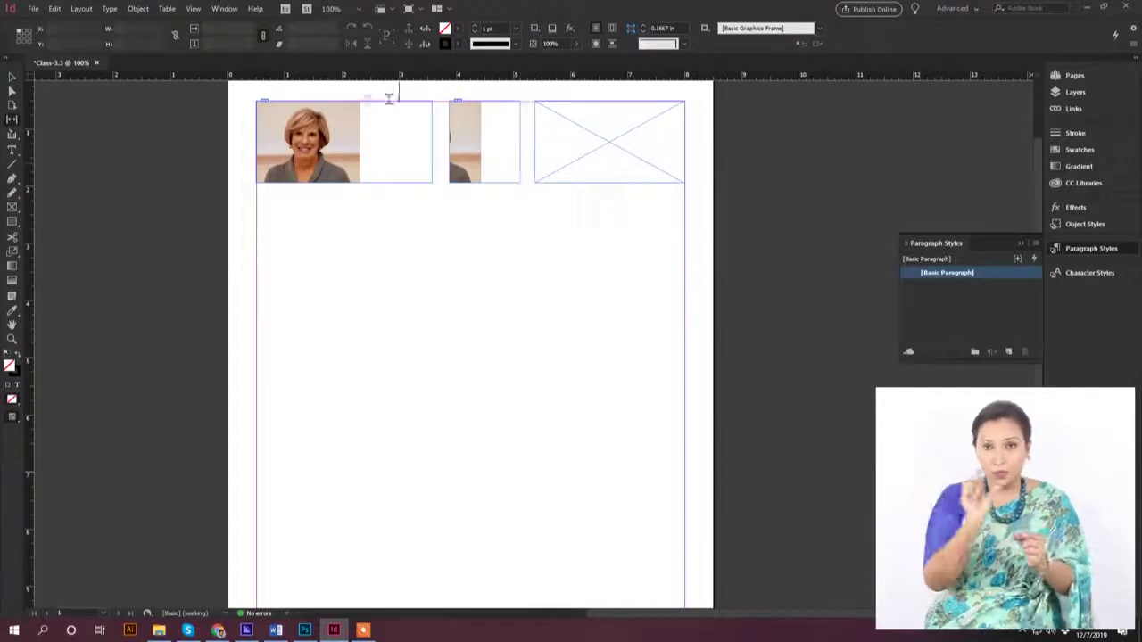
Narrow the first photo's frame to about 1.8 in so it fits the visible image
{"action": "left_click", "coordinate": [10, 79]}
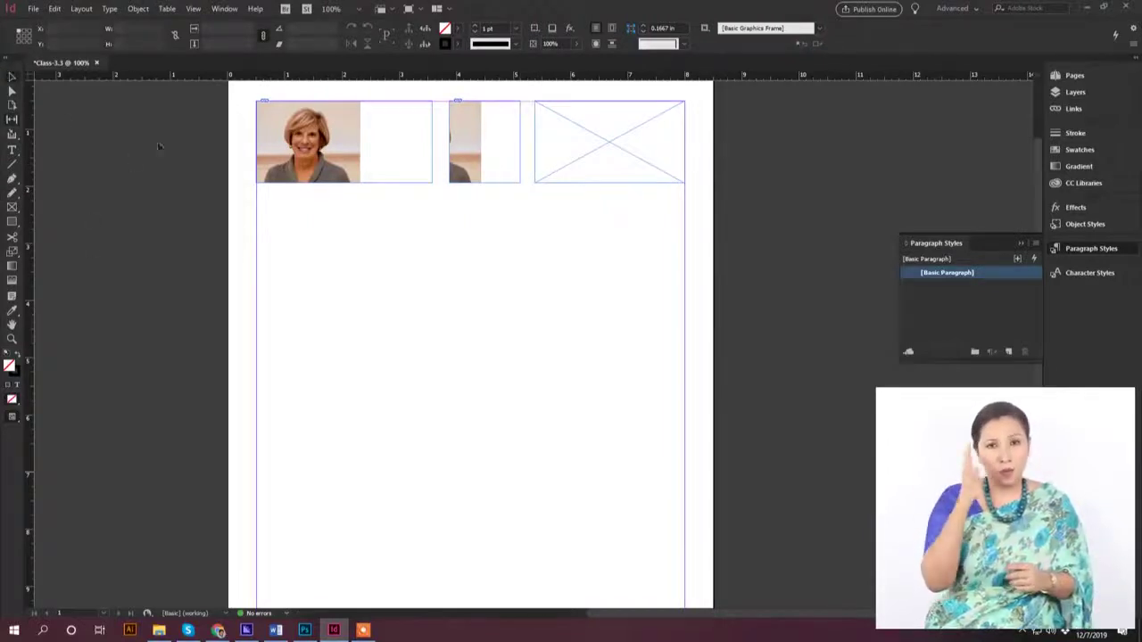
{"action": "left_click", "coordinate": [310, 144]}
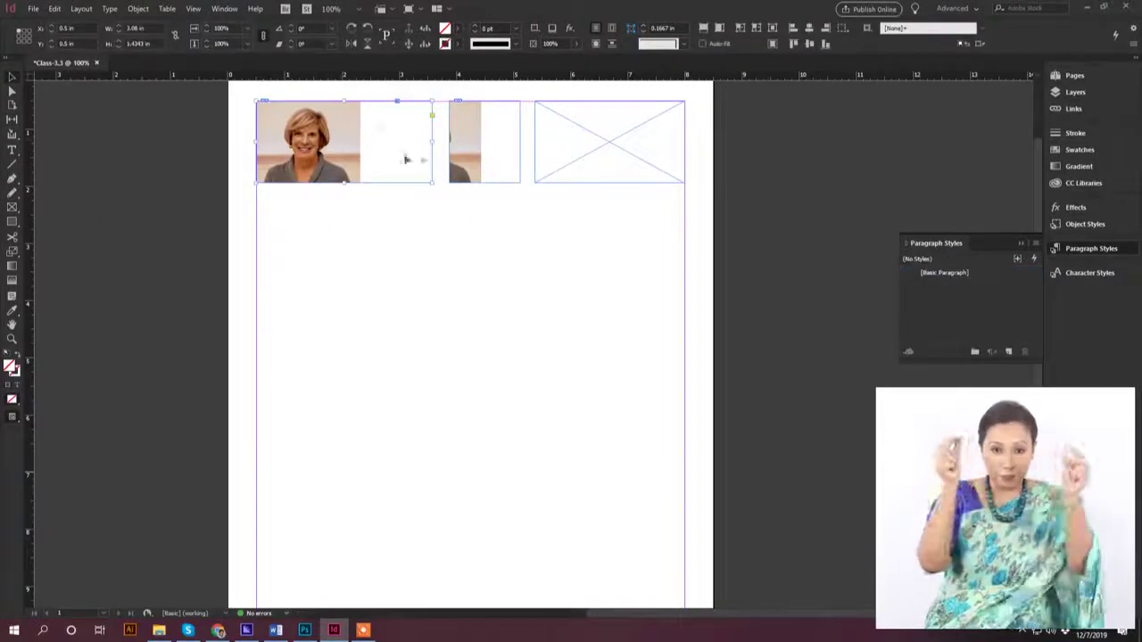
{"action": "left_click_drag", "start_coordinate": [432, 142], "coordinate": [288, 180]}
{"action": "key", "text": "ctrl+z"}
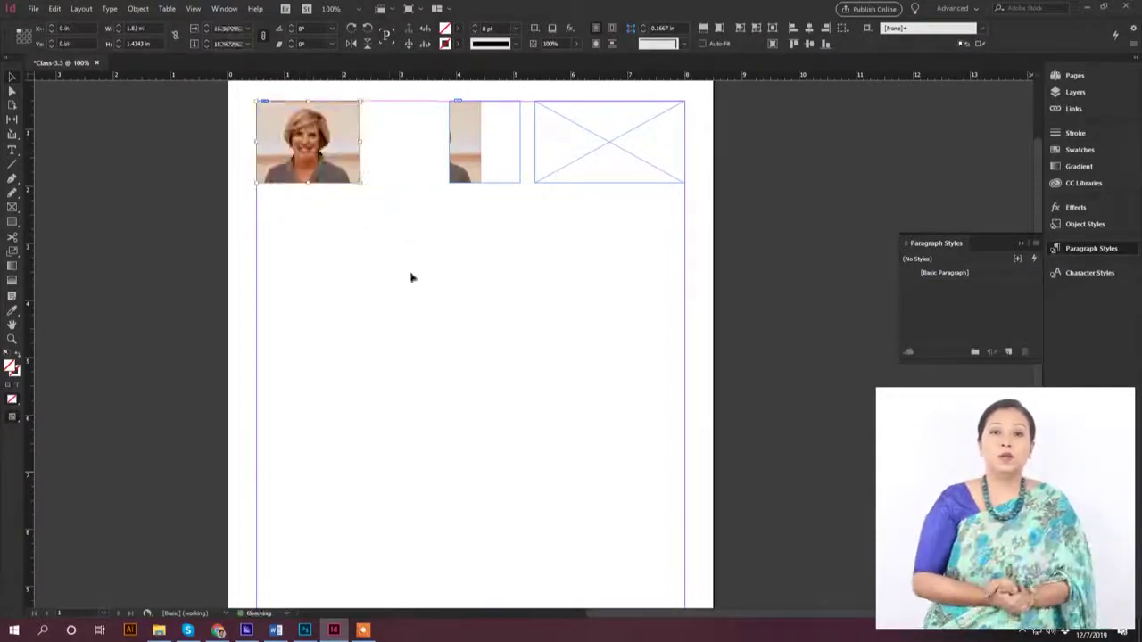
{"action": "left_click", "coordinate": [385, 245]}
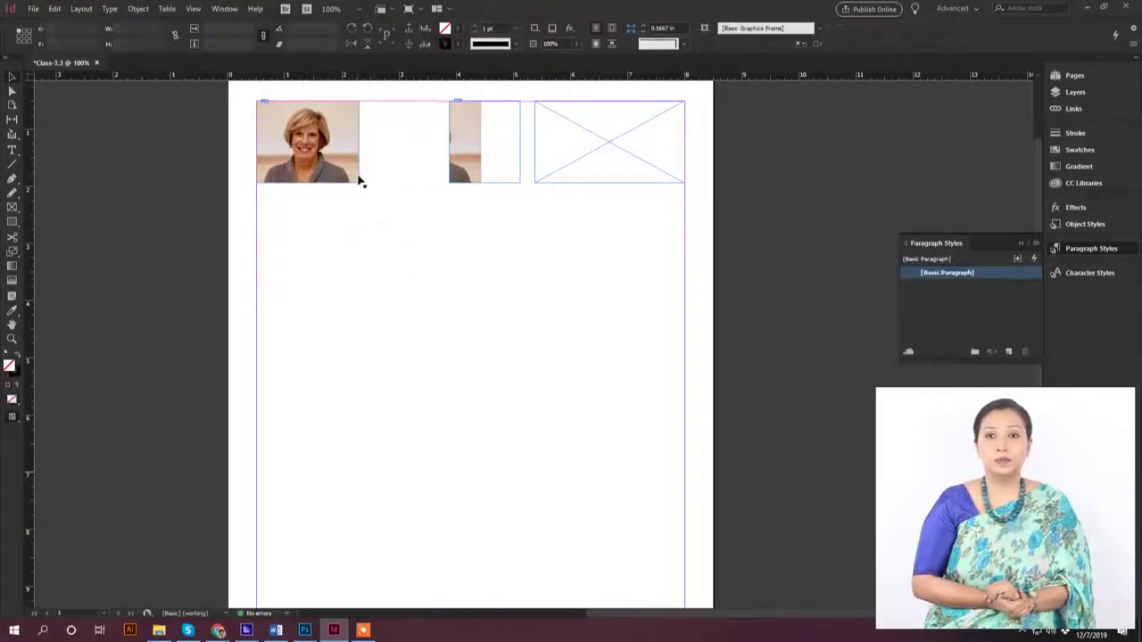
Move the first photo down to the middle of the page and scale it up to 2.7 in wide
{"action": "left_click_drag", "start_coordinate": [359, 181], "coordinate": [423, 321]}
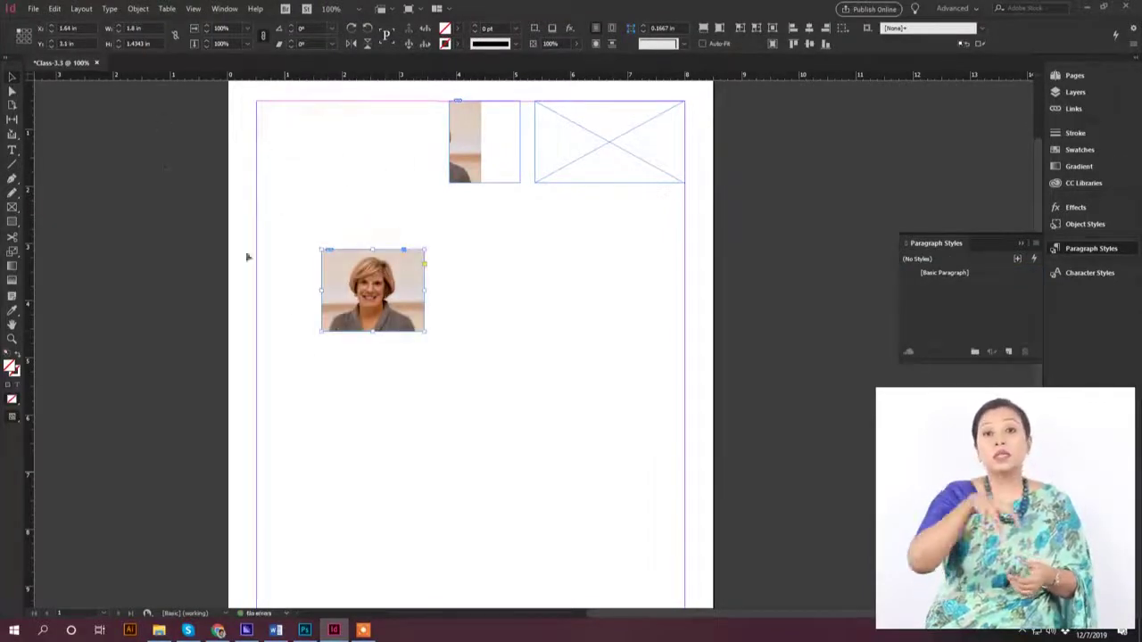
{"action": "right_click", "coordinate": [405, 297]}
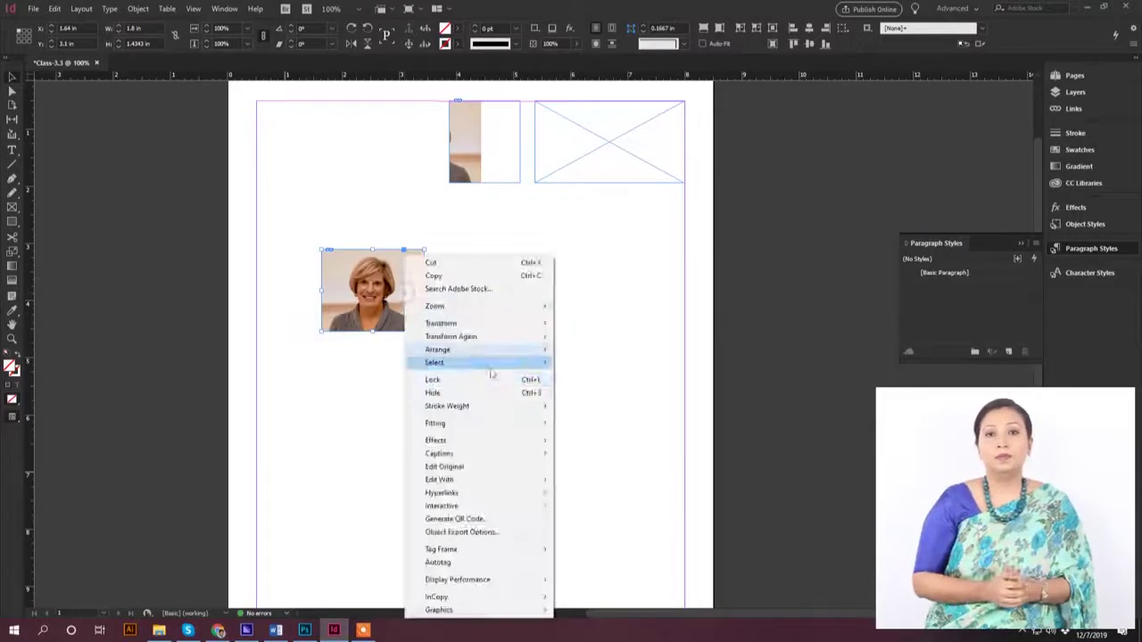
{"action": "mouse_move", "coordinate": [479, 330]}
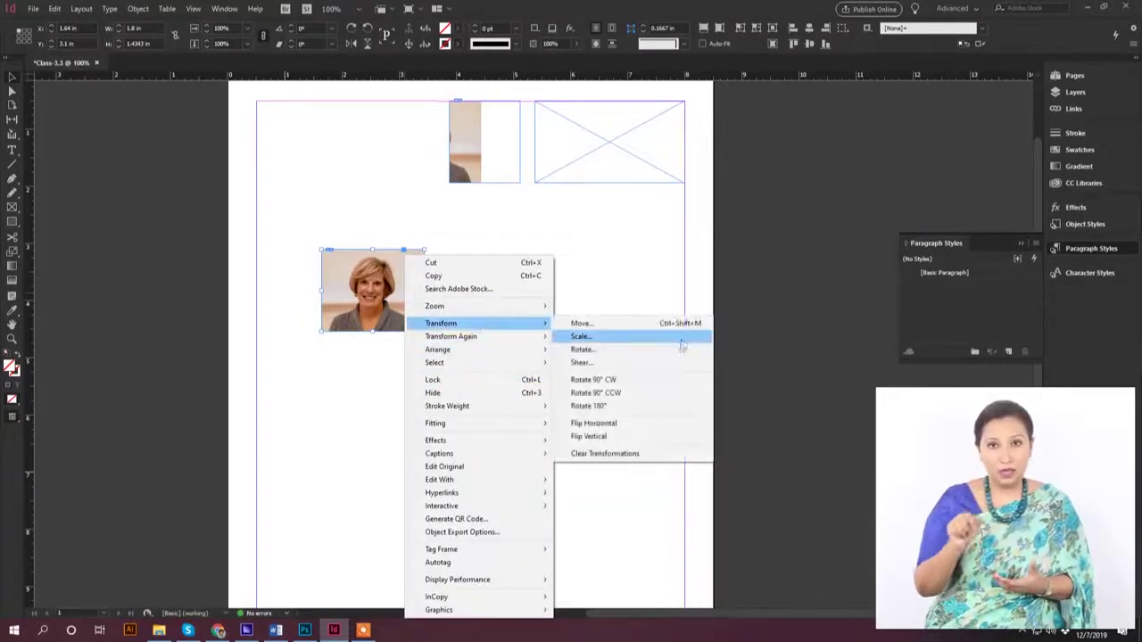
{"action": "left_click", "coordinate": [641, 337]}
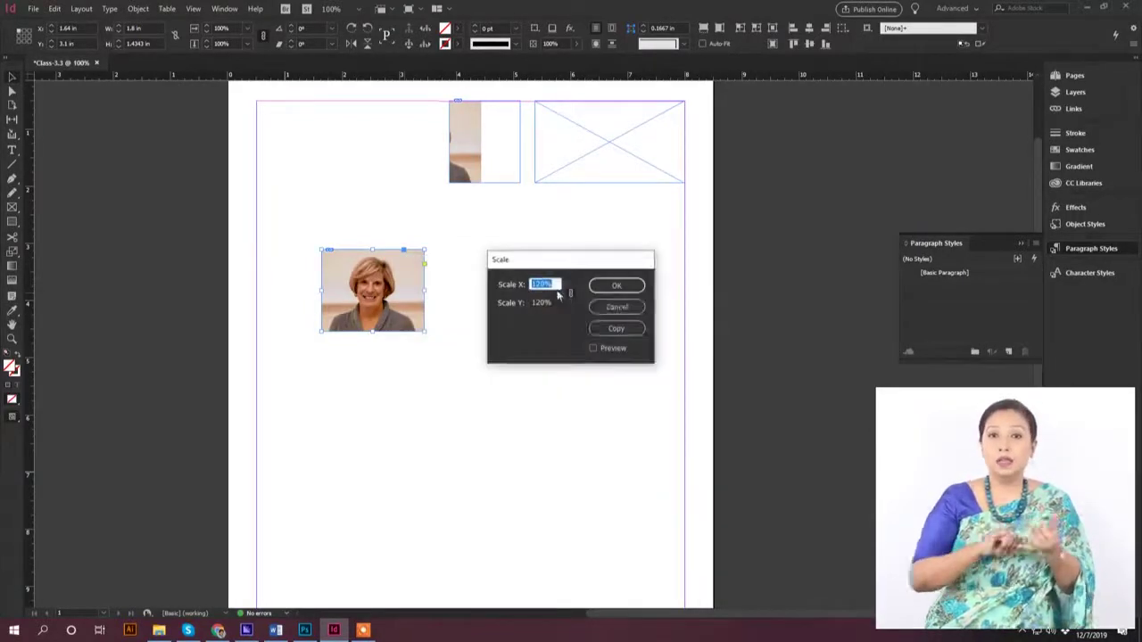
{"action": "key", "text": "Return"}
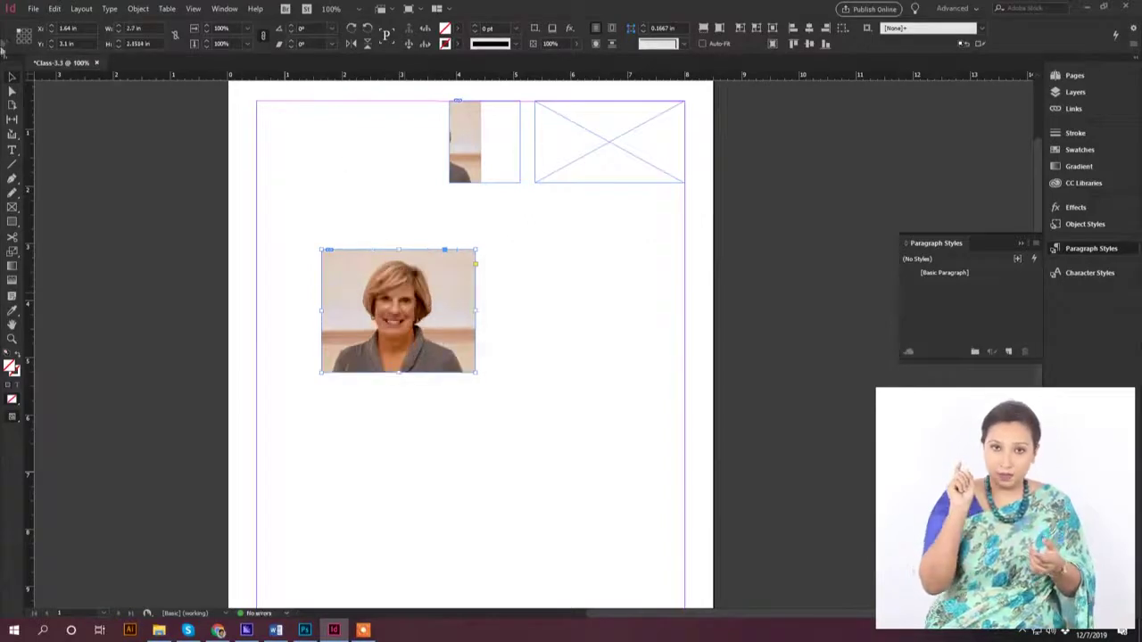
{"action": "left_click_drag", "start_coordinate": [425, 317], "coordinate": [449, 348]}
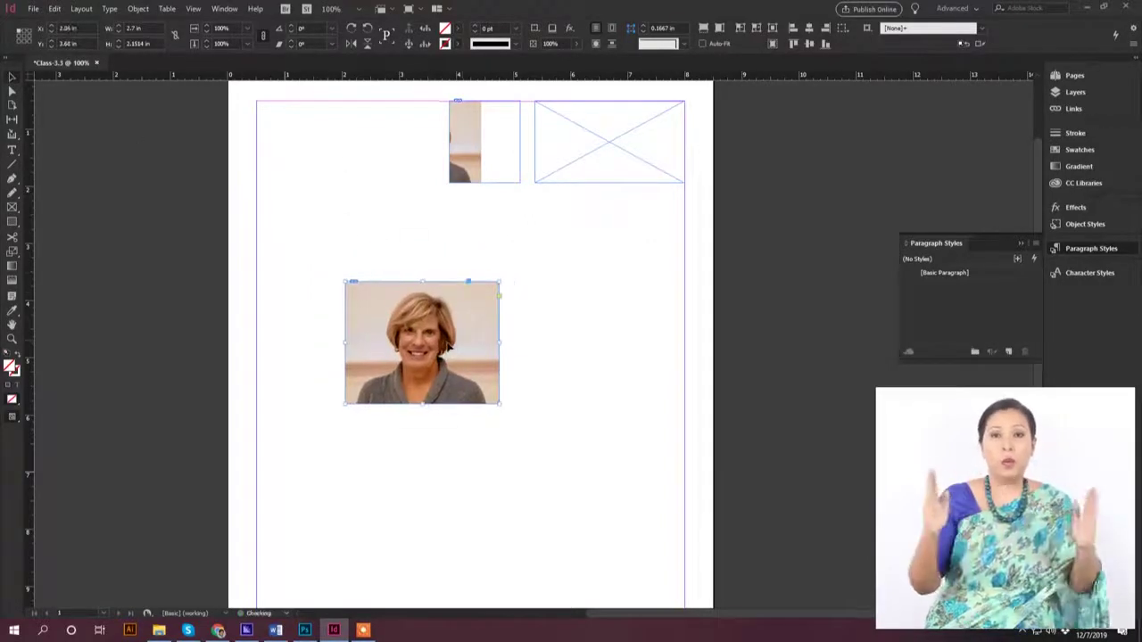
Move the enlarged photo to X 2.3 in, Y 3.62 in and show its entry among the document links
{"action": "double_click", "coordinate": [354, 284]}
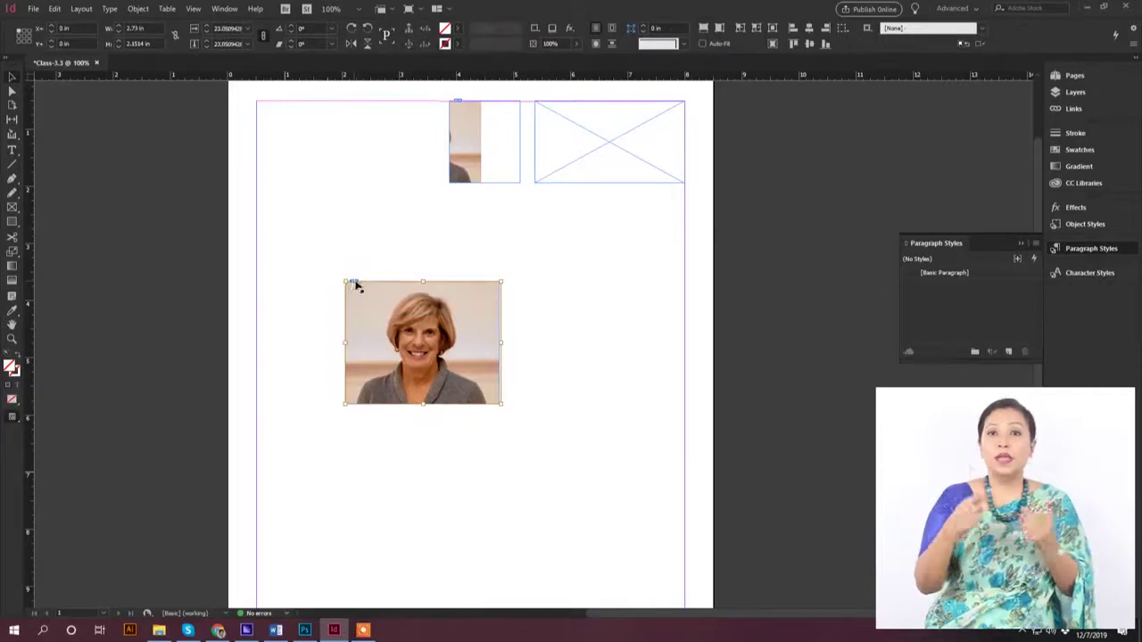
{"action": "left_click_drag", "start_coordinate": [355, 285], "coordinate": [367, 284]}
{"action": "left_click", "coordinate": [367, 281], "text": "alt"}
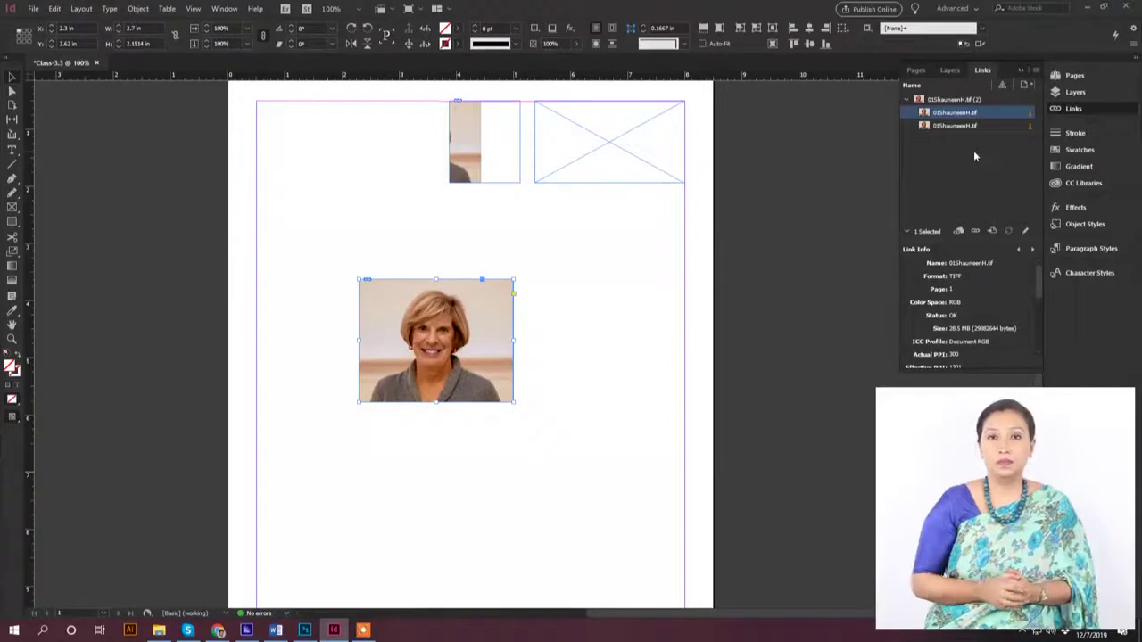
In the caption setup for the selected link, enter "Photo by" as the text before and choose Author as the metadata
{"action": "right_click", "coordinate": [984, 117]}
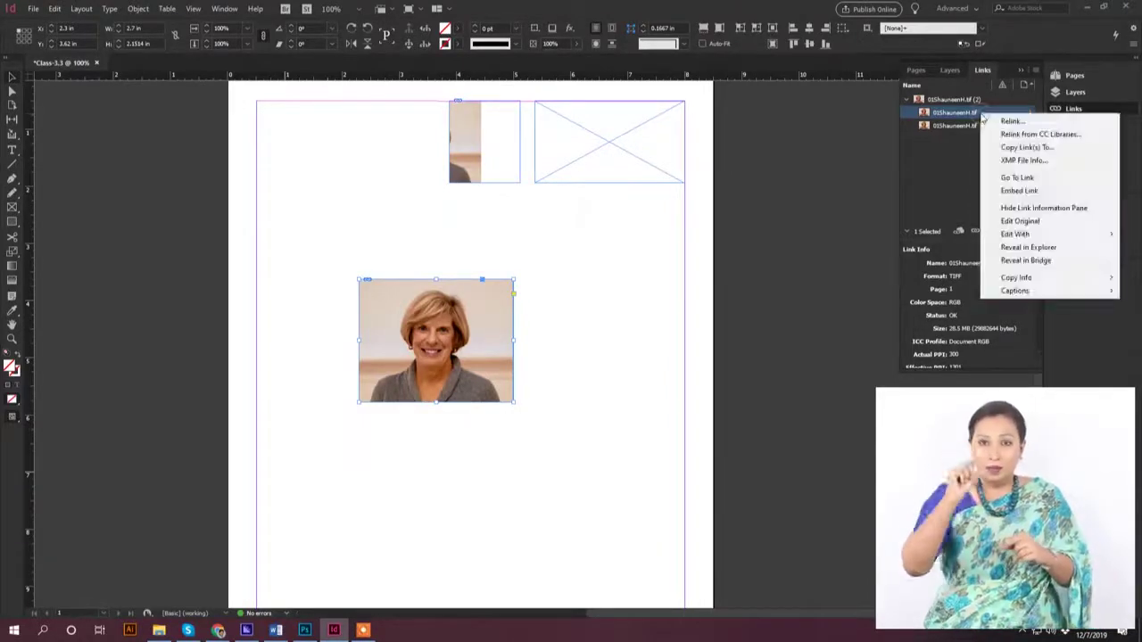
{"action": "mouse_move", "coordinate": [1034, 294]}
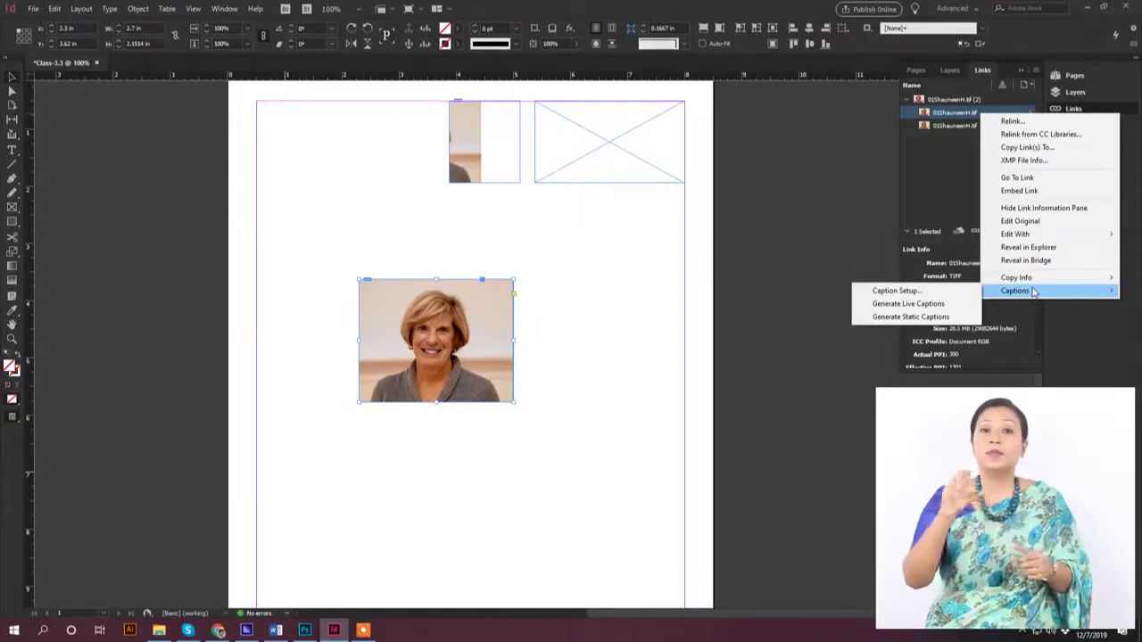
{"action": "left_click", "coordinate": [925, 295]}
{"action": "left_click_drag", "start_coordinate": [566, 229], "coordinate": [447, 229]}
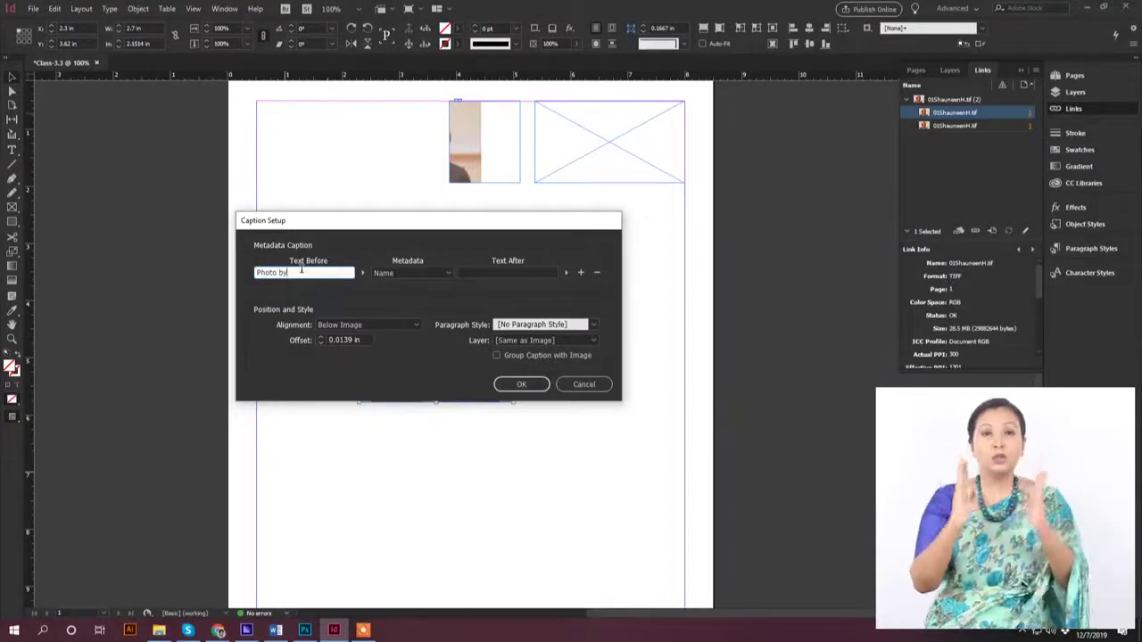
{"action": "left_click", "coordinate": [438, 272]}
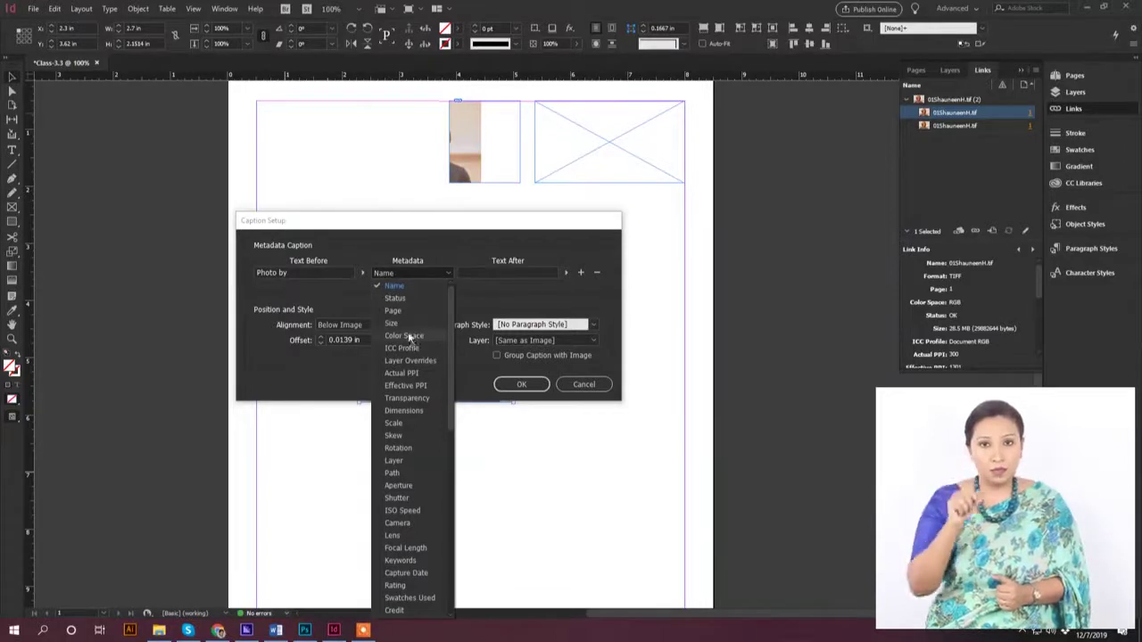
{"action": "scroll", "coordinate": [410, 384], "scroll_direction": "down", "scroll_amount": 9}
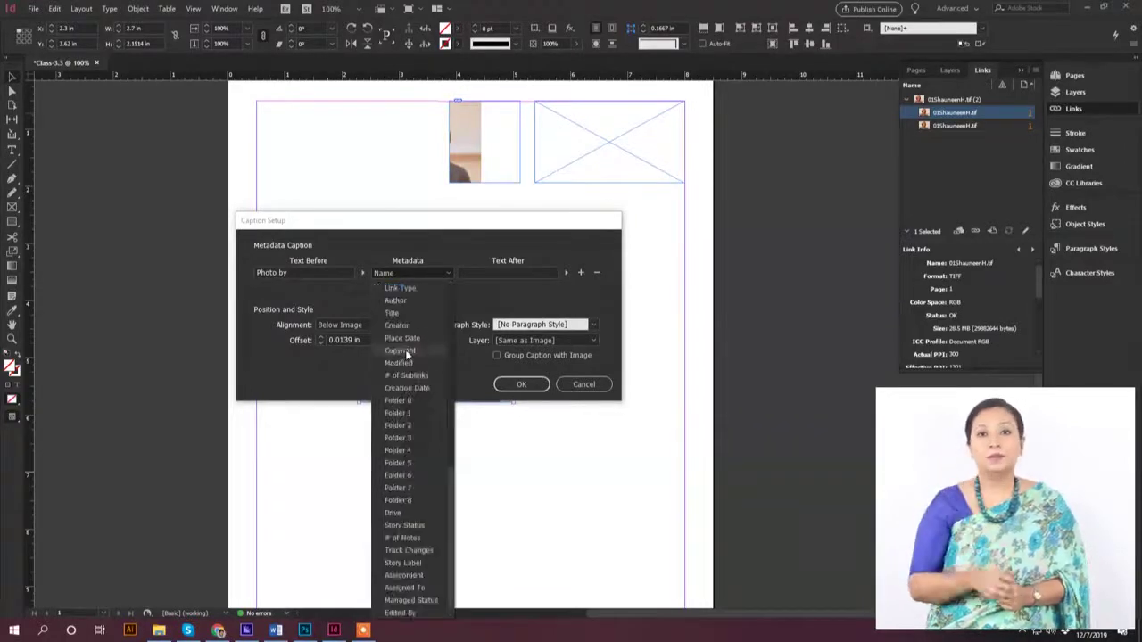
{"action": "left_click", "coordinate": [399, 301]}
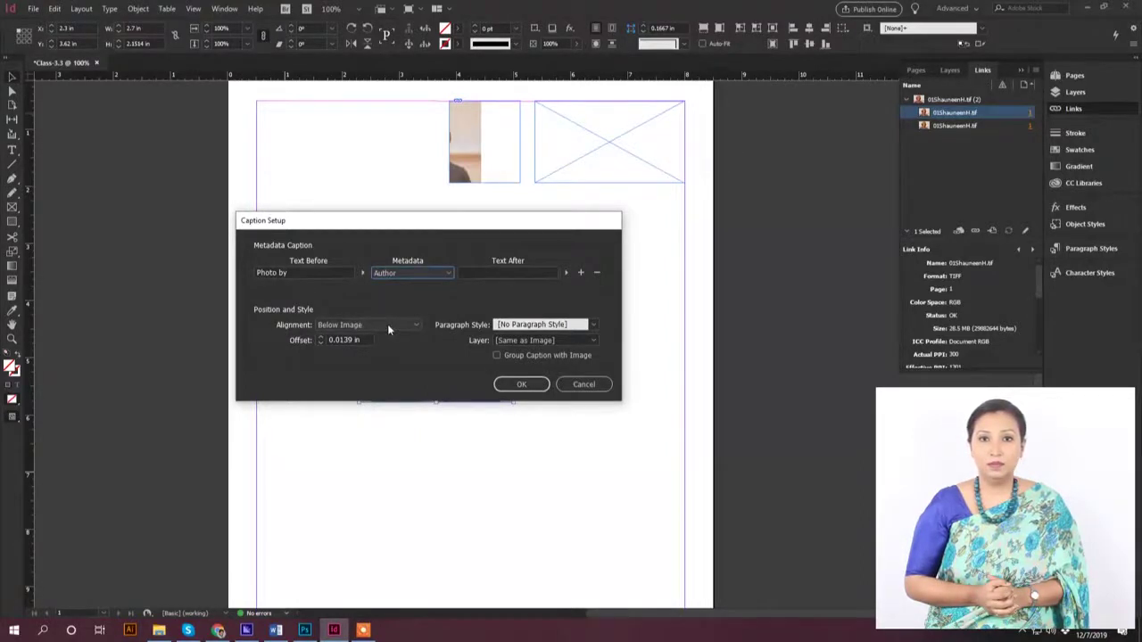
Set the caption's paragraph style to [Basic Paragraph] and its offset to p2, and apply the caption setup
{"action": "left_click", "coordinate": [595, 325]}
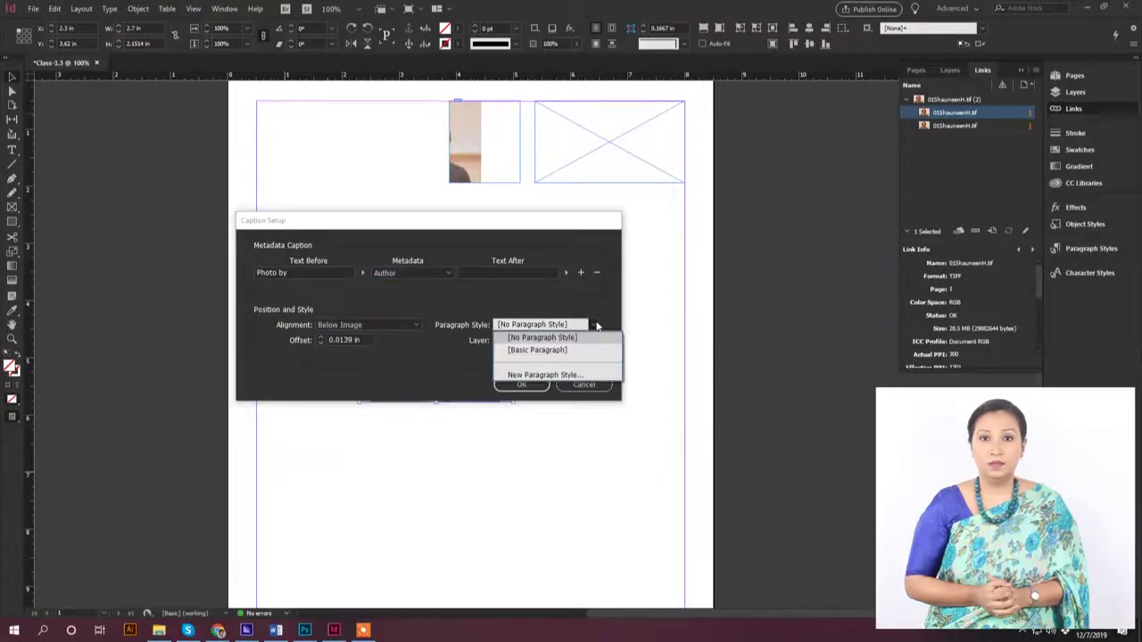
{"action": "left_click", "coordinate": [533, 349]}
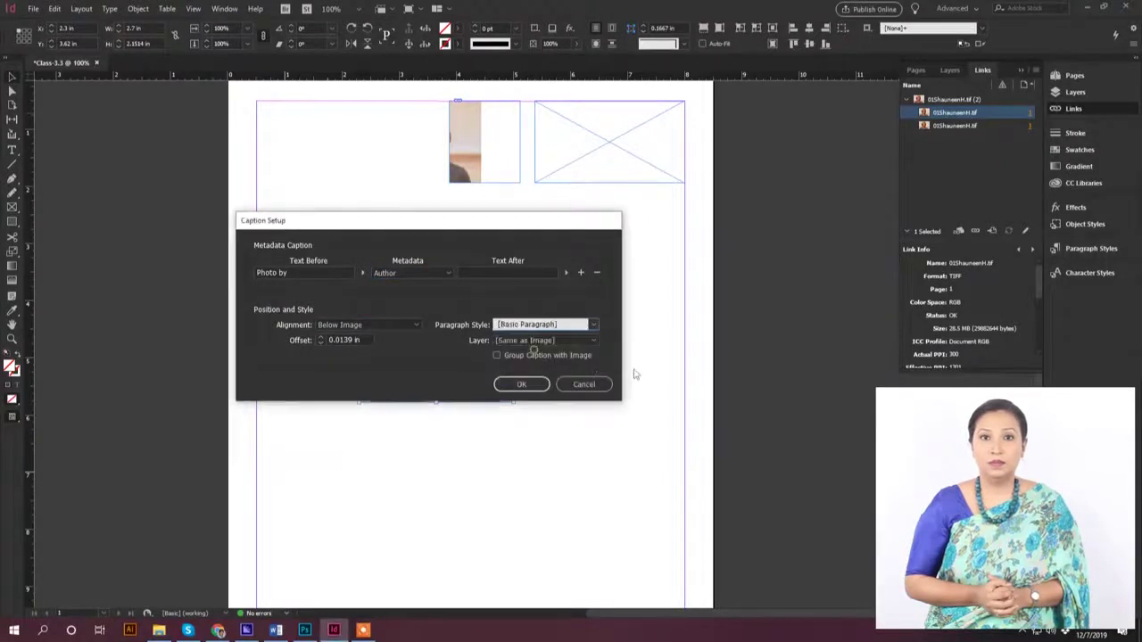
{"action": "left_click_drag", "start_coordinate": [371, 340], "coordinate": [248, 346]}
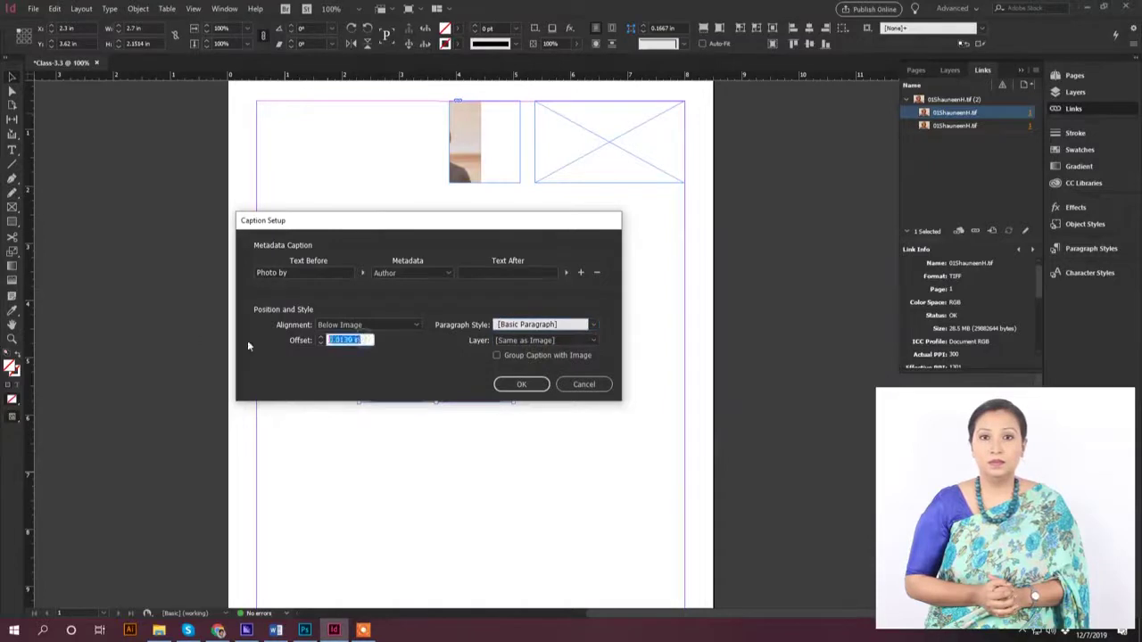
{"action": "type", "text": "p0"}
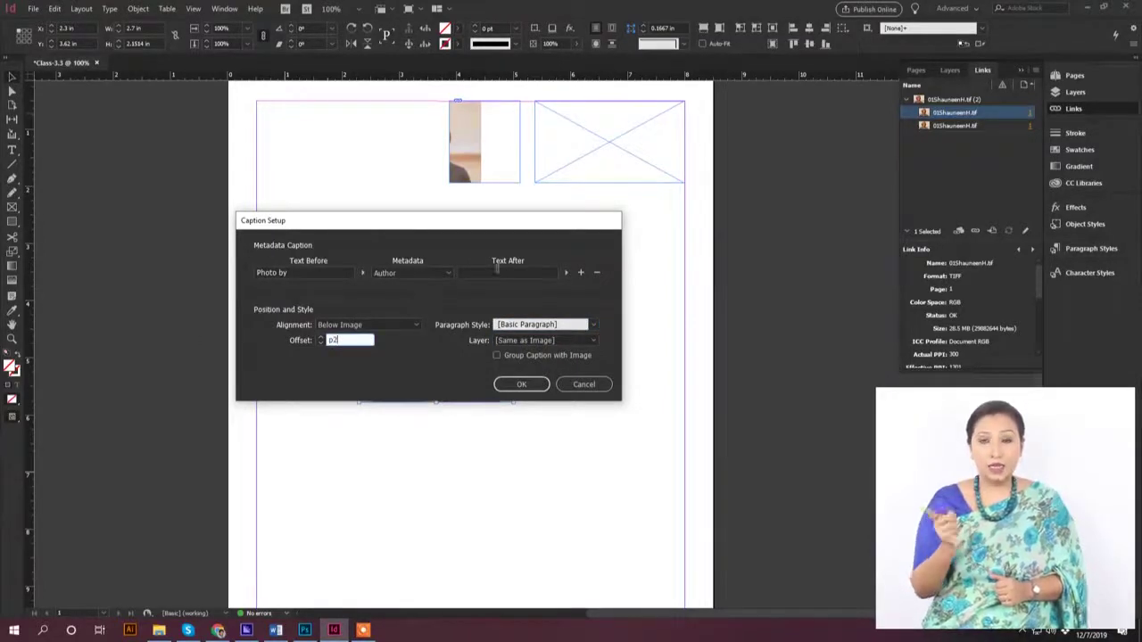
{"action": "key", "text": "Tab"}
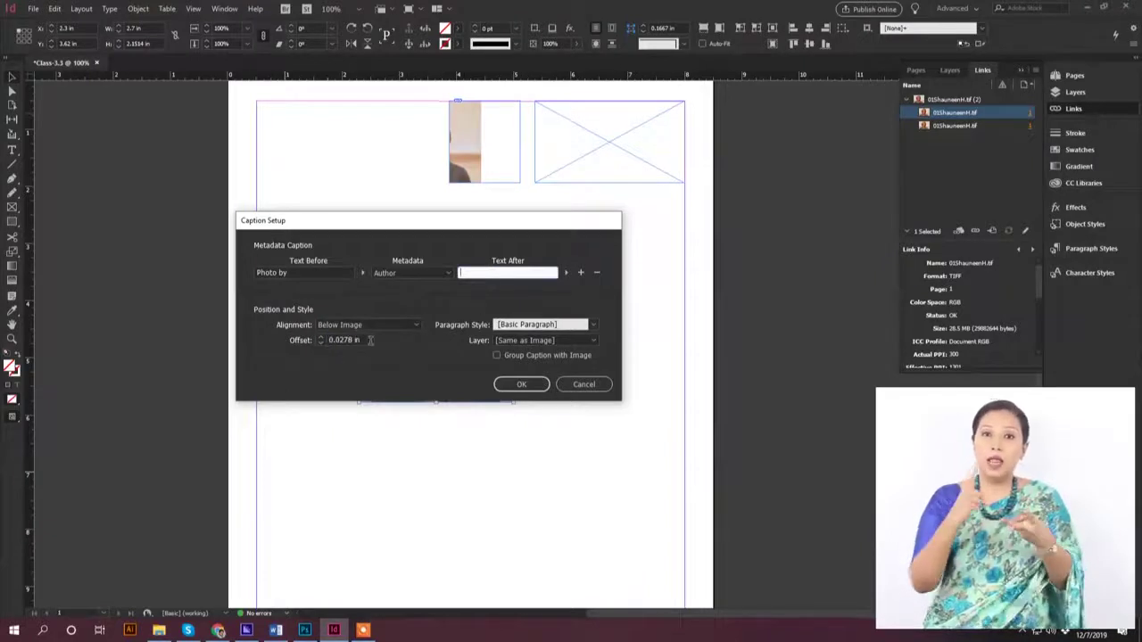
{"action": "left_click", "coordinate": [521, 383]}
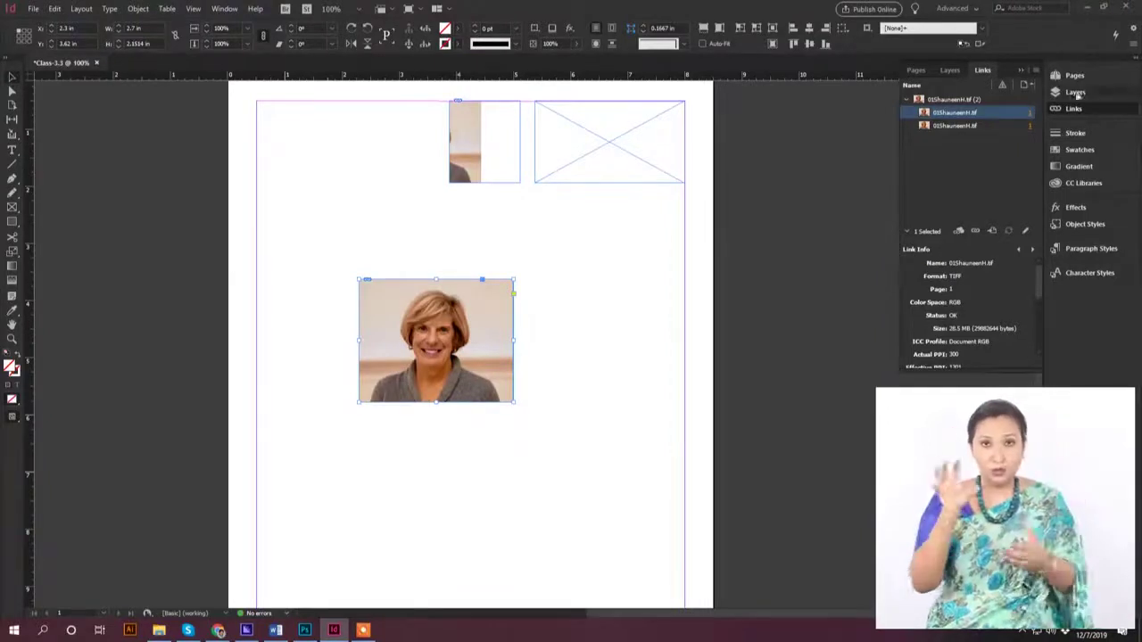
Generate a static caption under the enlarged photo from its selected link, and deselect the photo
{"action": "right_click", "coordinate": [990, 116]}
{"action": "mouse_move", "coordinate": [1030, 291]}
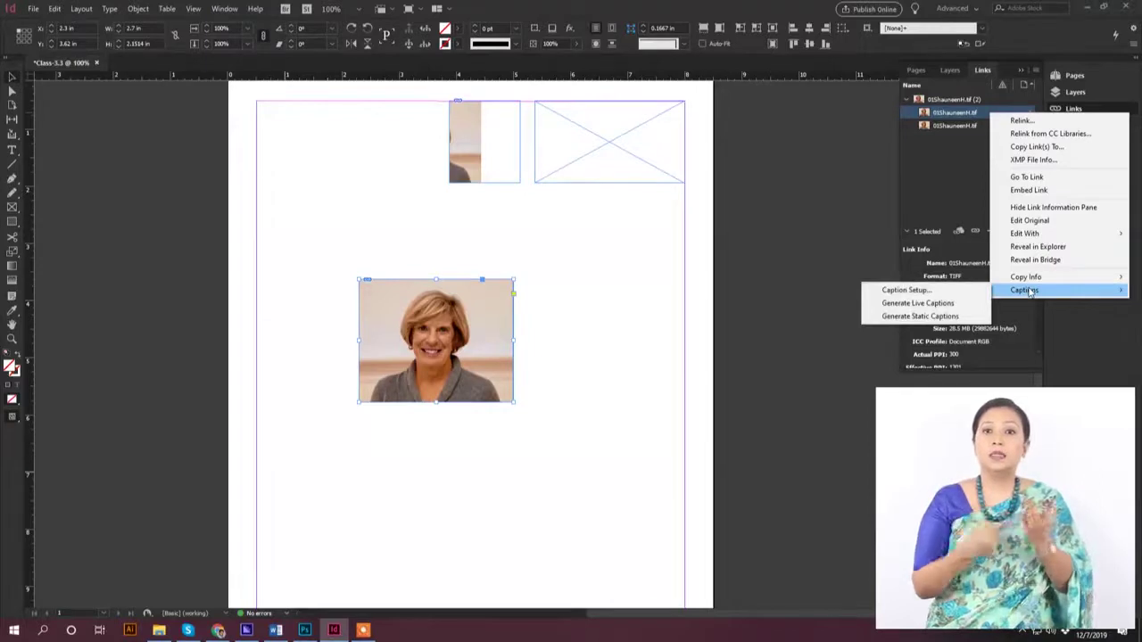
{"action": "left_click", "coordinate": [955, 318]}
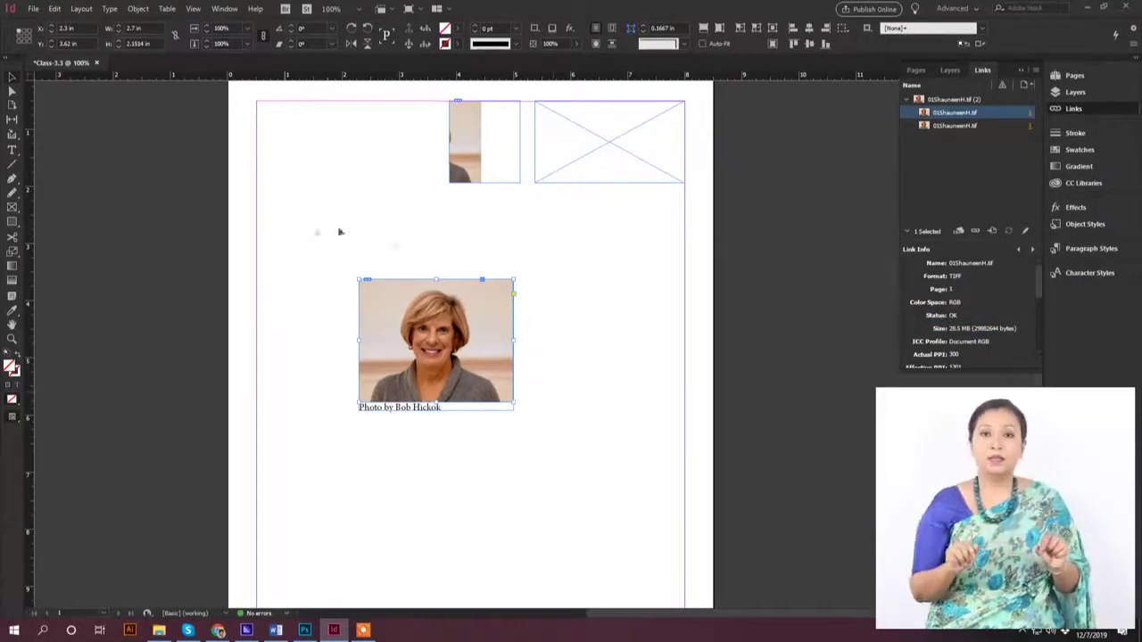
{"action": "left_click", "coordinate": [403, 453]}
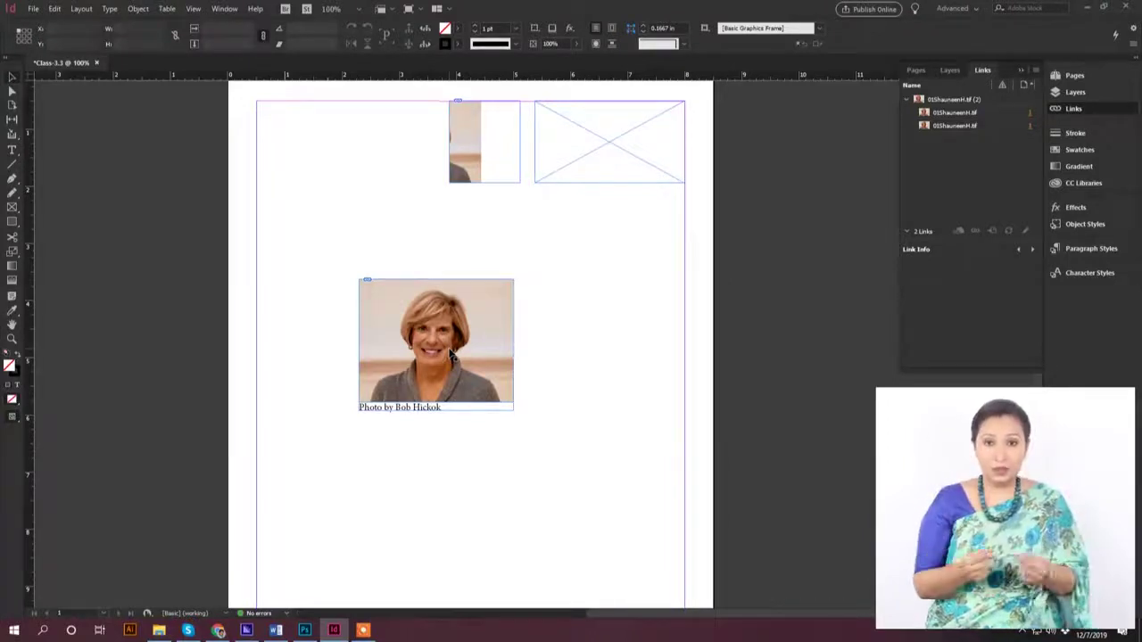
Place the four portrait files numbered 02 to 05 at original size around the captioned photo on page 1, and deselect everything
{"action": "left_click", "coordinate": [33, 8]}
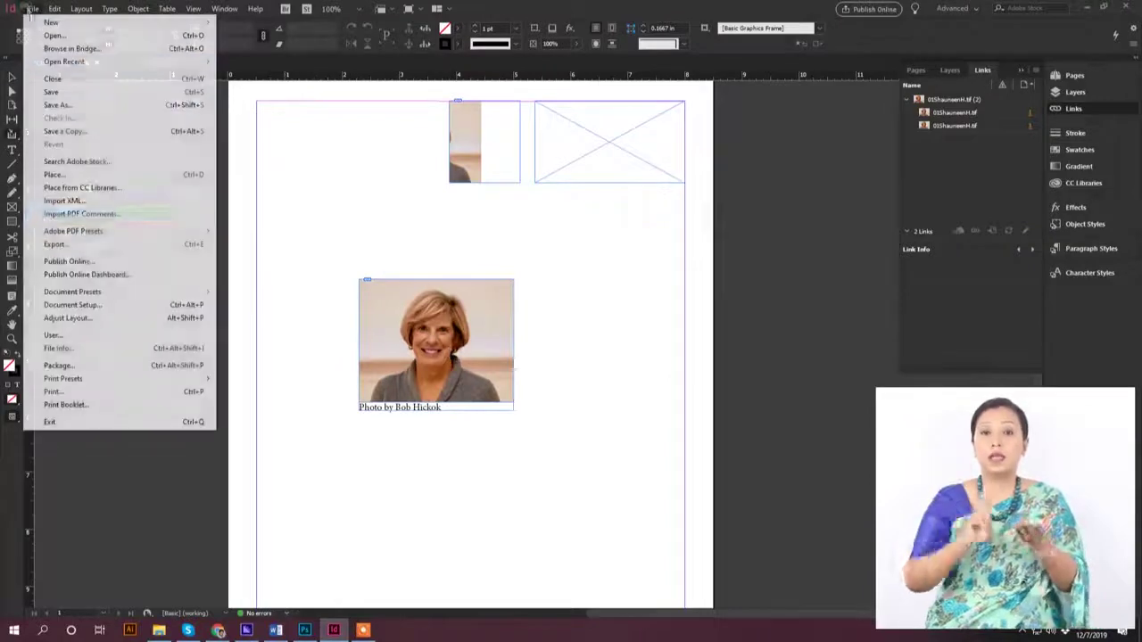
{"action": "left_click", "coordinate": [45, 176]}
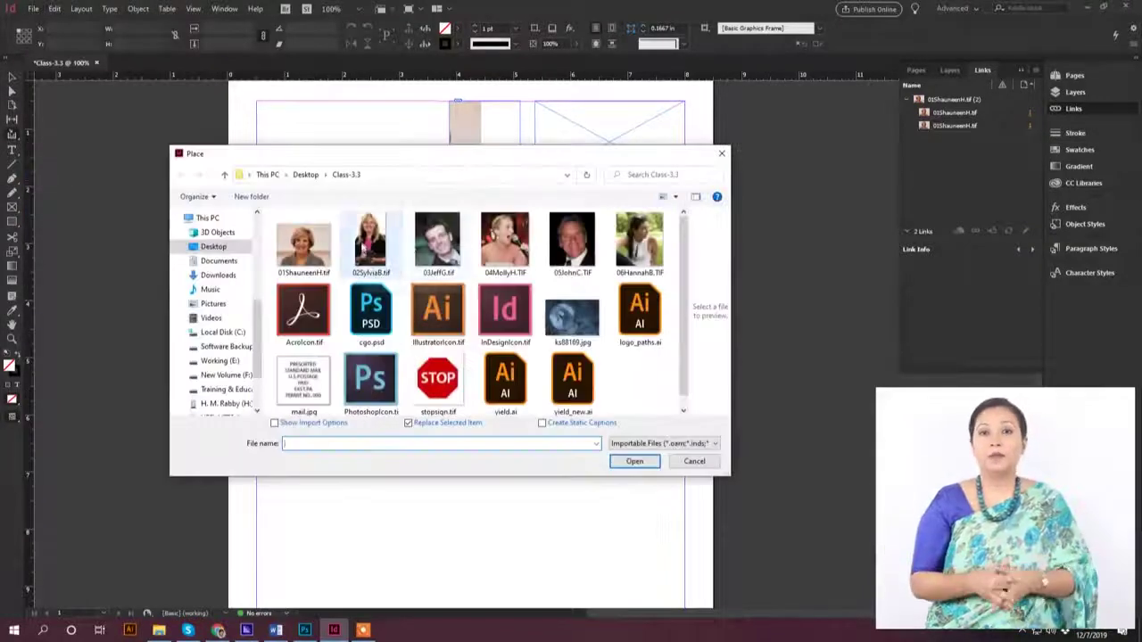
{"action": "left_click", "coordinate": [370, 239]}
{"action": "left_click", "coordinate": [575, 237], "text": "shift"}
{"action": "left_click", "coordinate": [634, 461]}
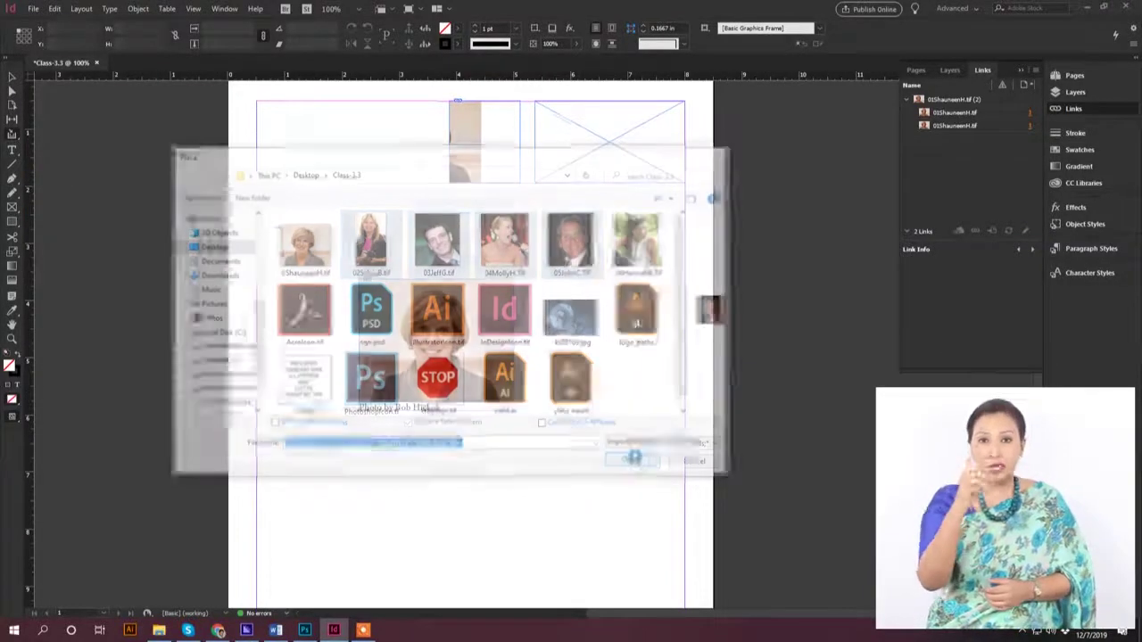
{"action": "left_click", "coordinate": [557, 281]}
{"action": "left_click", "coordinate": [578, 421]}
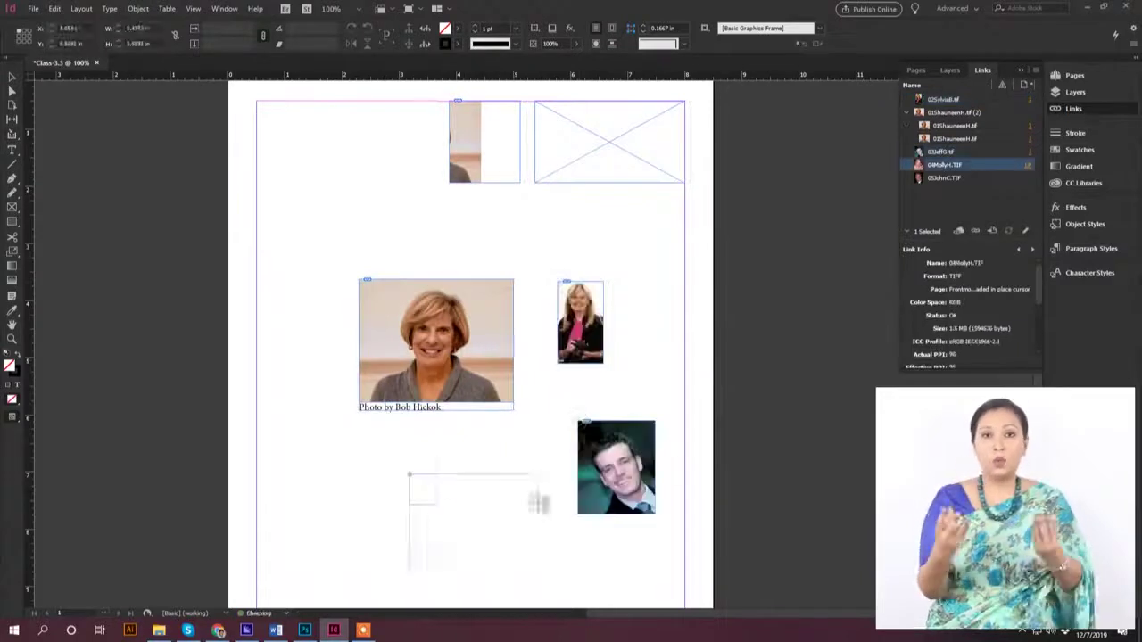
{"action": "left_click", "coordinate": [409, 475]}
{"action": "left_click", "coordinate": [262, 426]}
{"action": "key", "text": "ctrl+shift+a"}
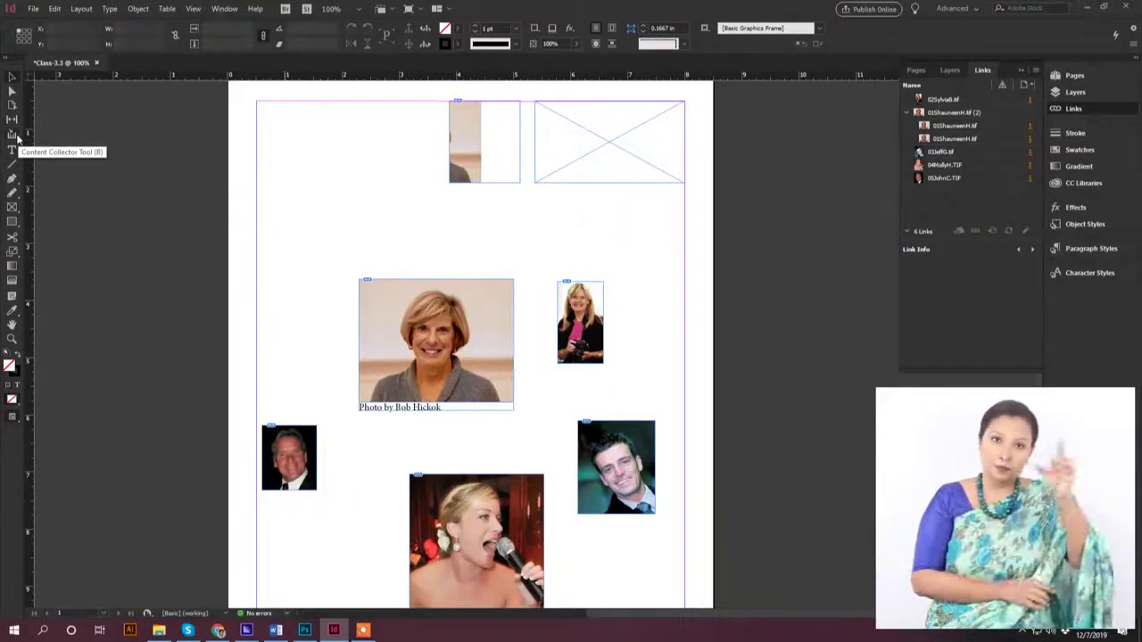
With the Content Collector Tool, collect the enlarged captioned photo, the woman in black, the singer and the man on green into the conveyor
{"action": "left_click", "coordinate": [16, 136]}
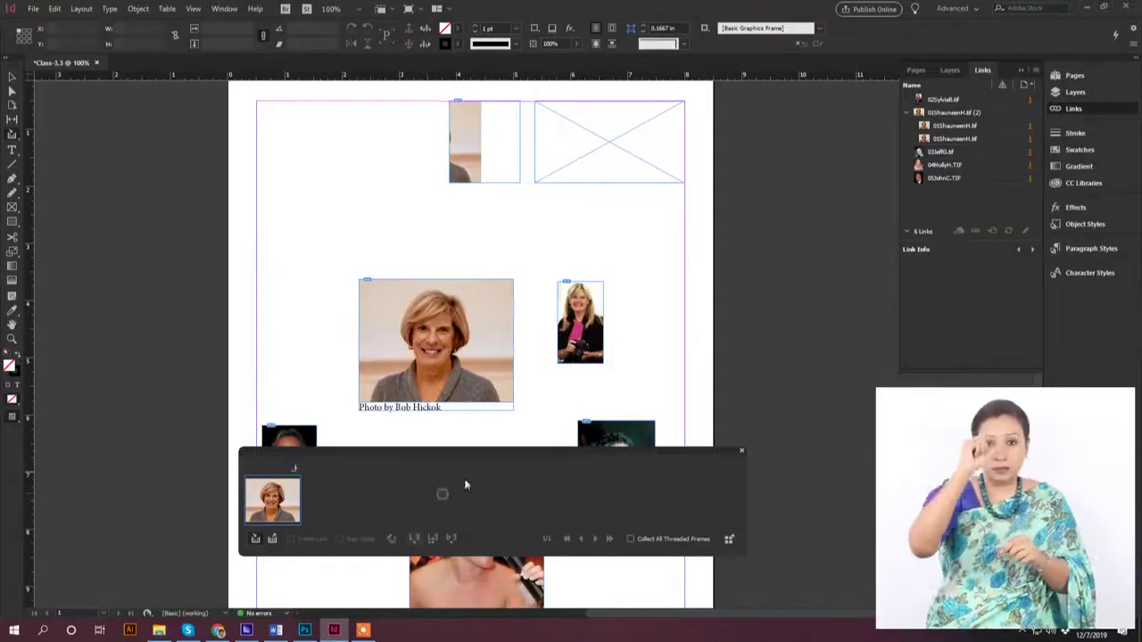
{"action": "left_click_drag", "start_coordinate": [472, 459], "coordinate": [893, 337]}
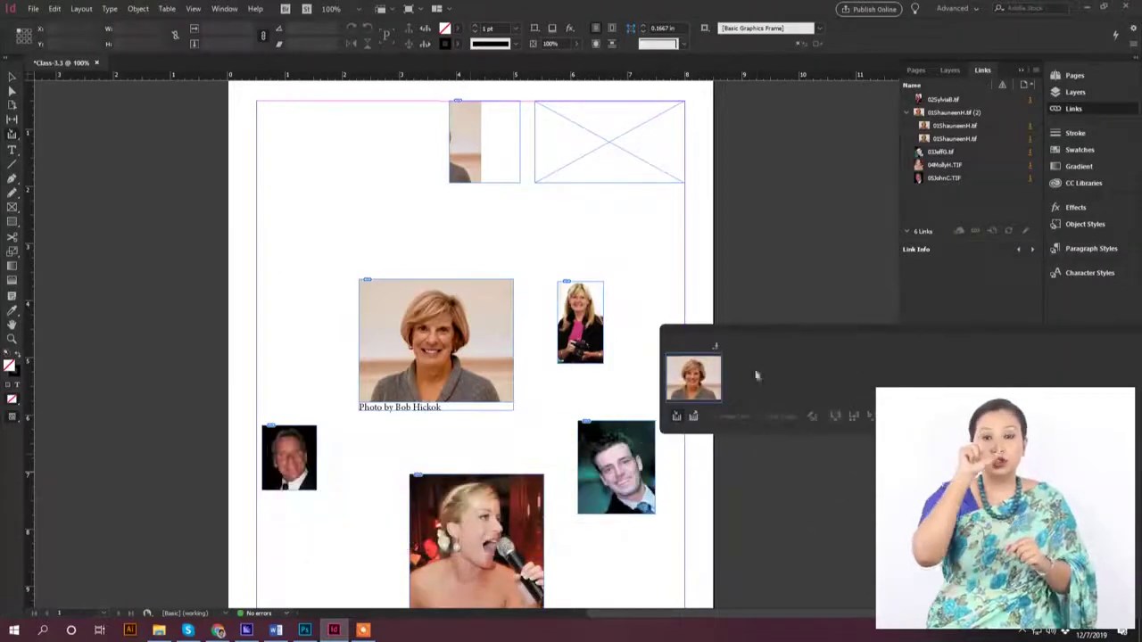
{"action": "left_click_drag", "start_coordinate": [755, 335], "coordinate": [741, 364]}
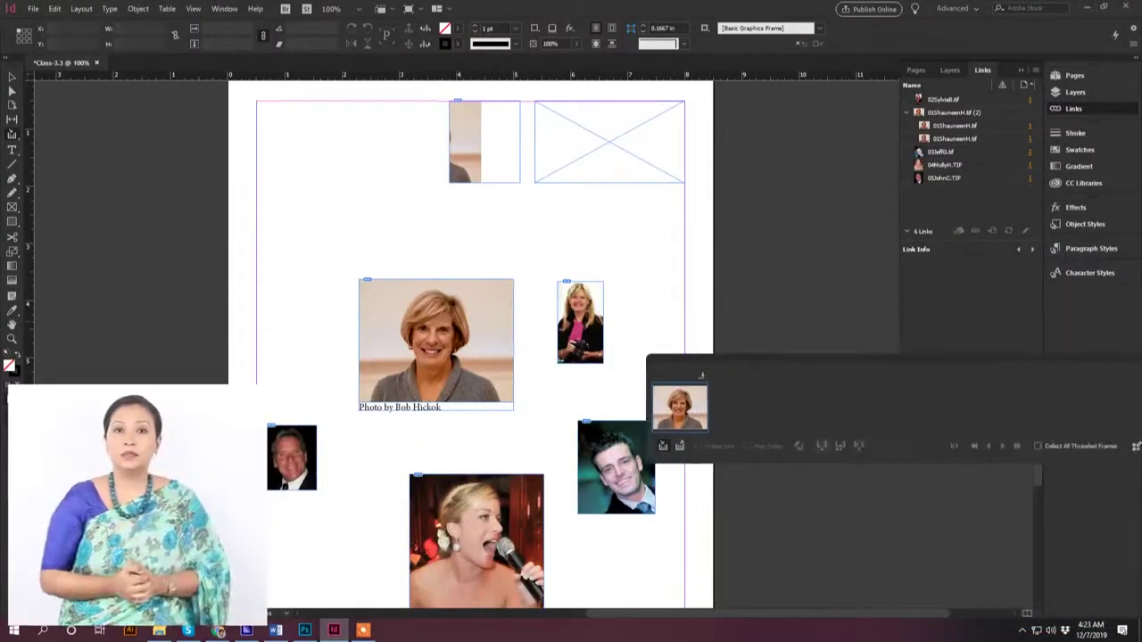
{"action": "left_click", "coordinate": [580, 321]}
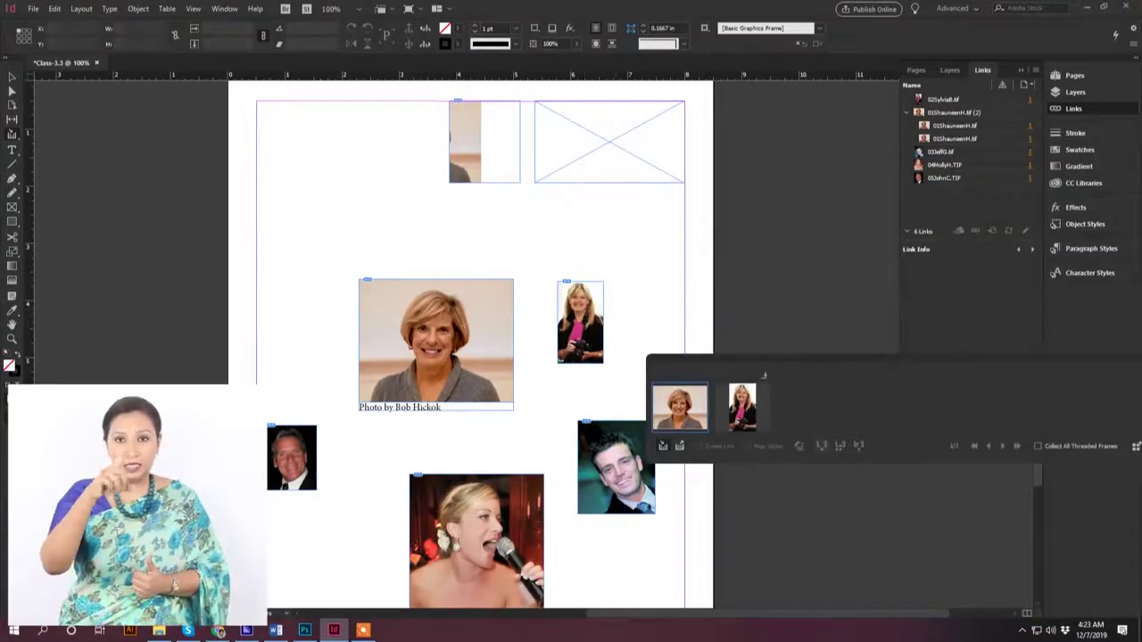
{"action": "left_click", "coordinate": [491, 530]}
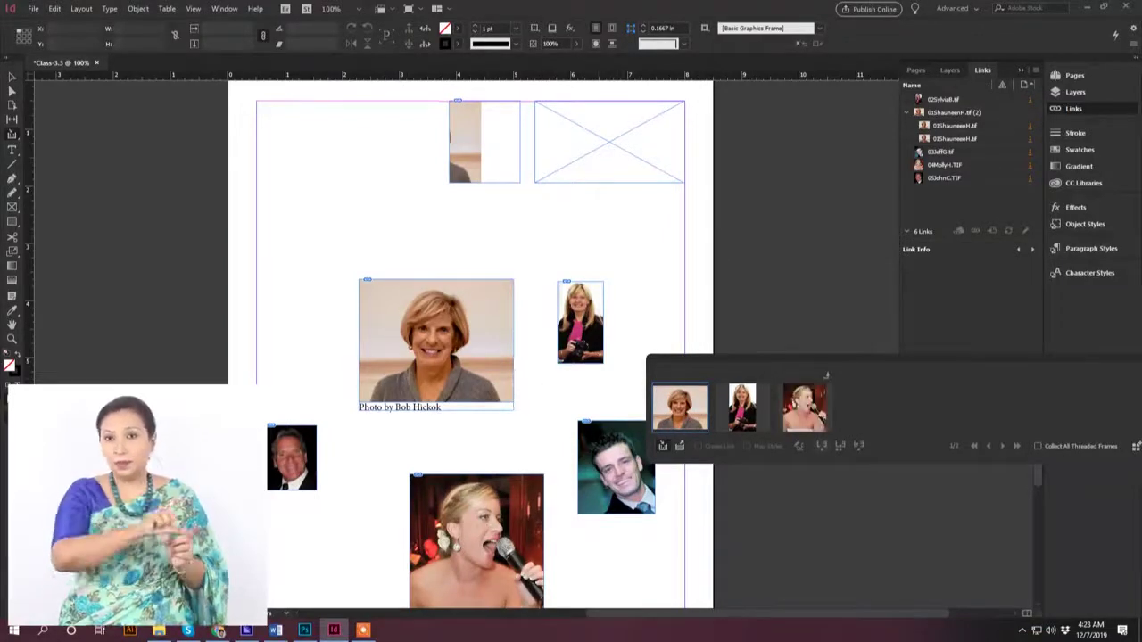
{"action": "left_click", "coordinate": [615, 468]}
Add a second page to the document and bring it into view, keeping the conveyor clear of the page
{"action": "scroll", "coordinate": [471, 357], "scroll_direction": "up", "scroll_amount": 3}
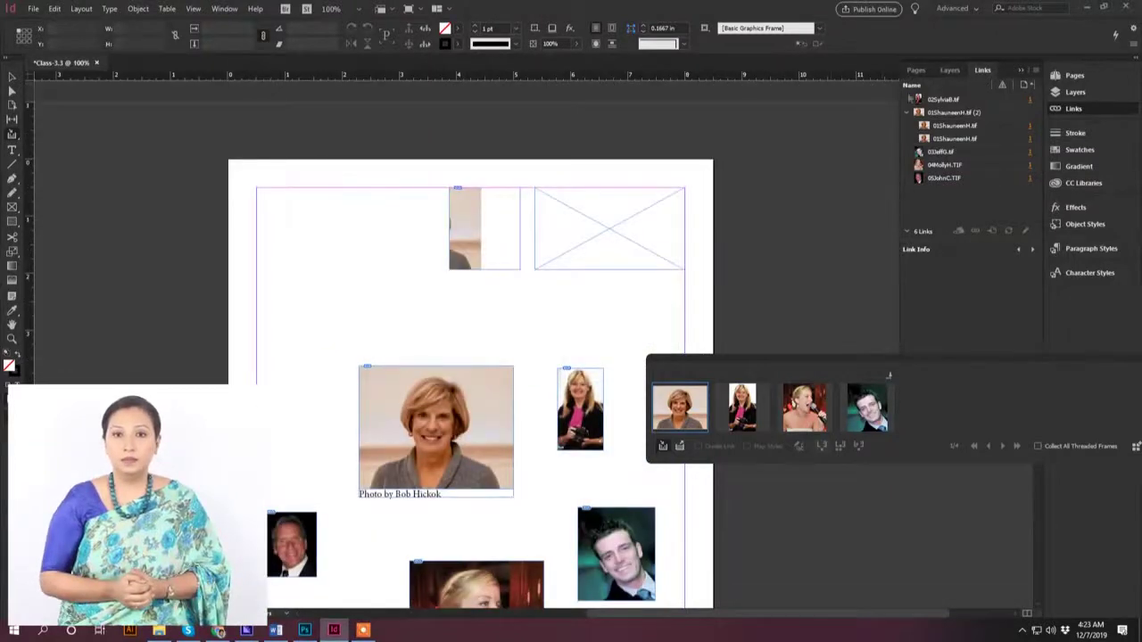
{"action": "left_click", "coordinate": [914, 71]}
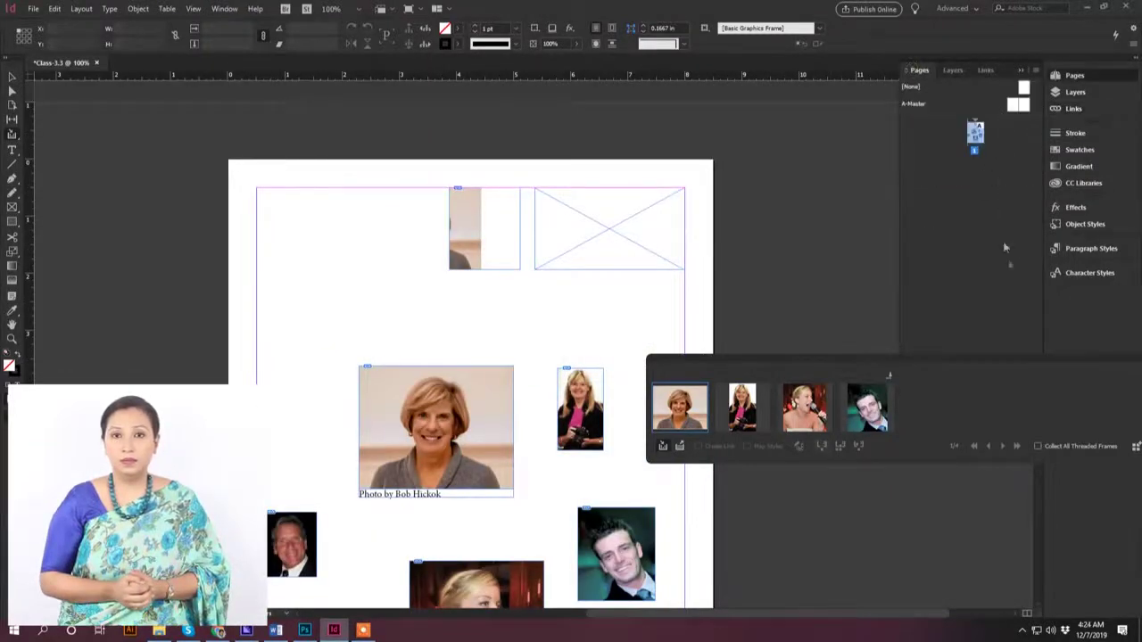
{"action": "left_click_drag", "start_coordinate": [989, 360], "coordinate": [903, 466]}
{"action": "left_click", "coordinate": [1008, 362]}
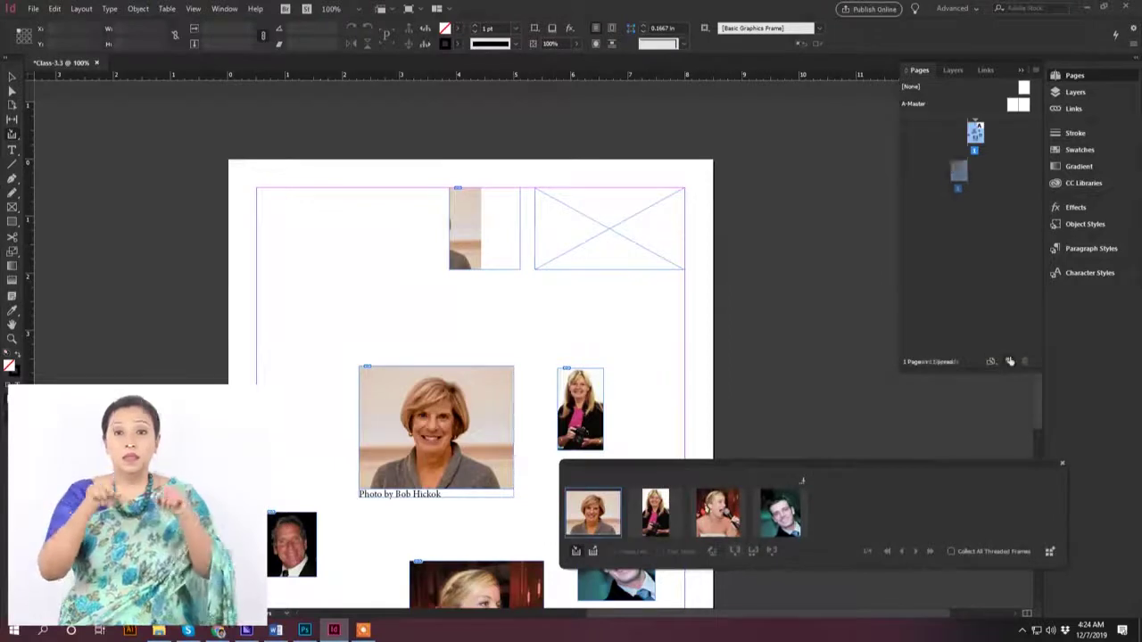
{"action": "scroll", "coordinate": [471, 357], "scroll_direction": "down", "scroll_amount": 6}
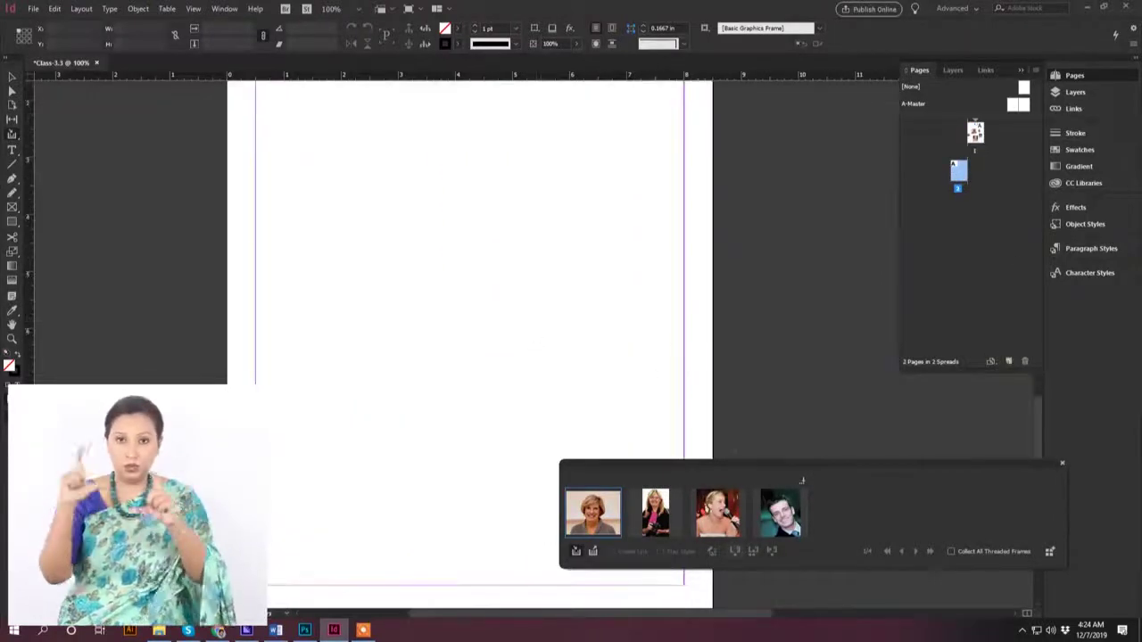
{"action": "left_click_drag", "start_coordinate": [731, 466], "coordinate": [838, 448]}
{"action": "scroll", "coordinate": [471, 356], "scroll_direction": "up", "scroll_amount": 3}
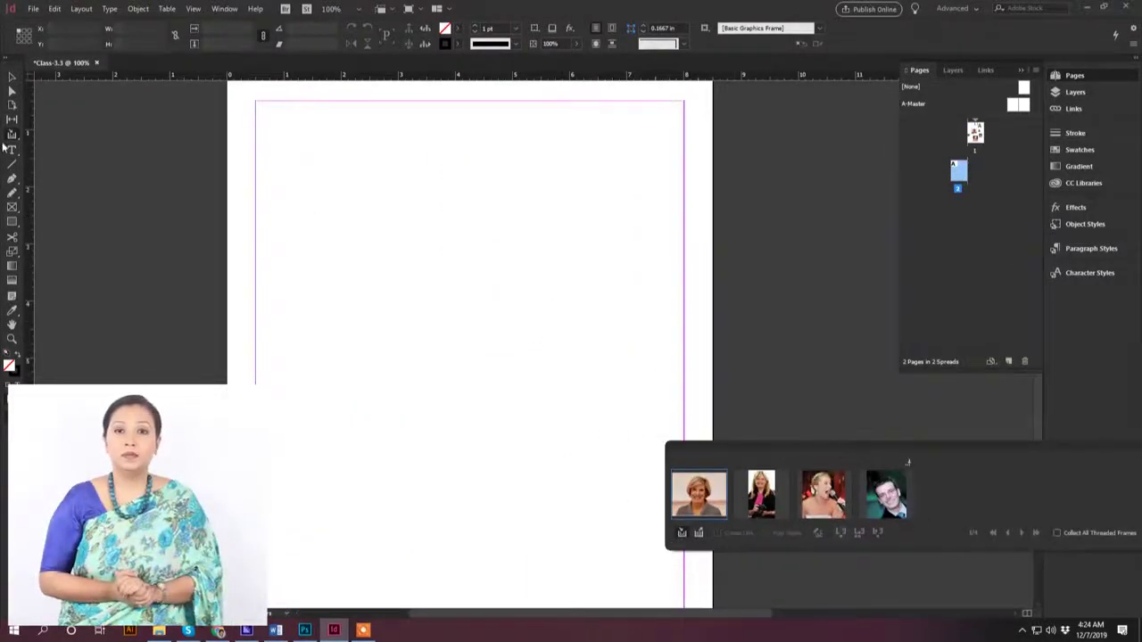
Switch to the Content Placer Tool and cycle the conveyor until the man on the green background is first to be placed
{"action": "left_click_drag", "start_coordinate": [11, 136], "coordinate": [88, 170]}
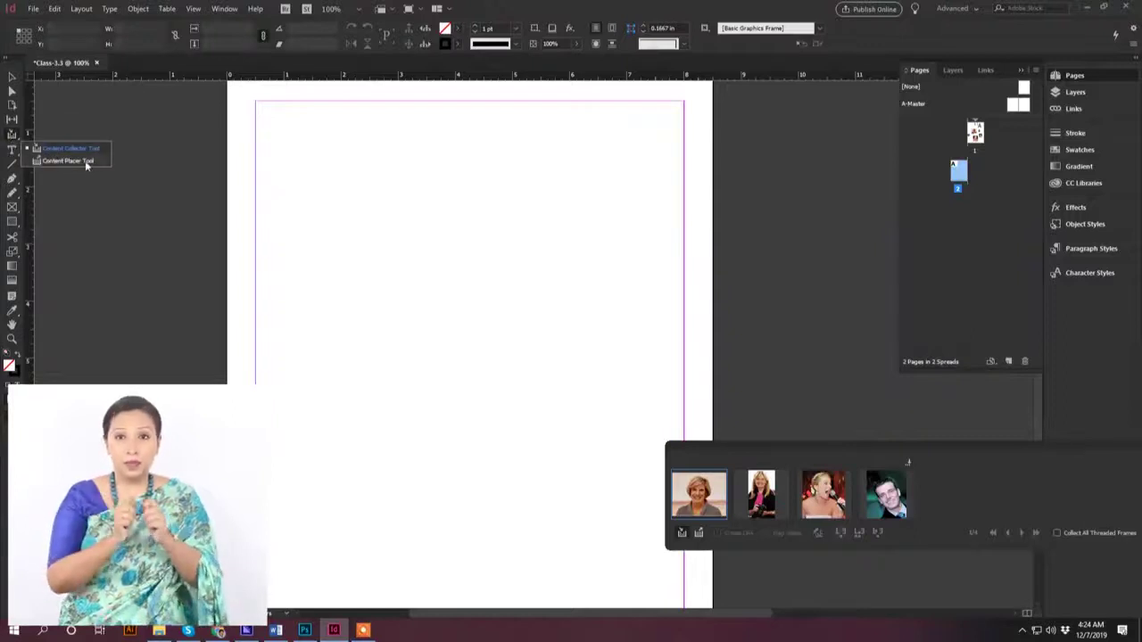
{"action": "left_click", "coordinate": [86, 164]}
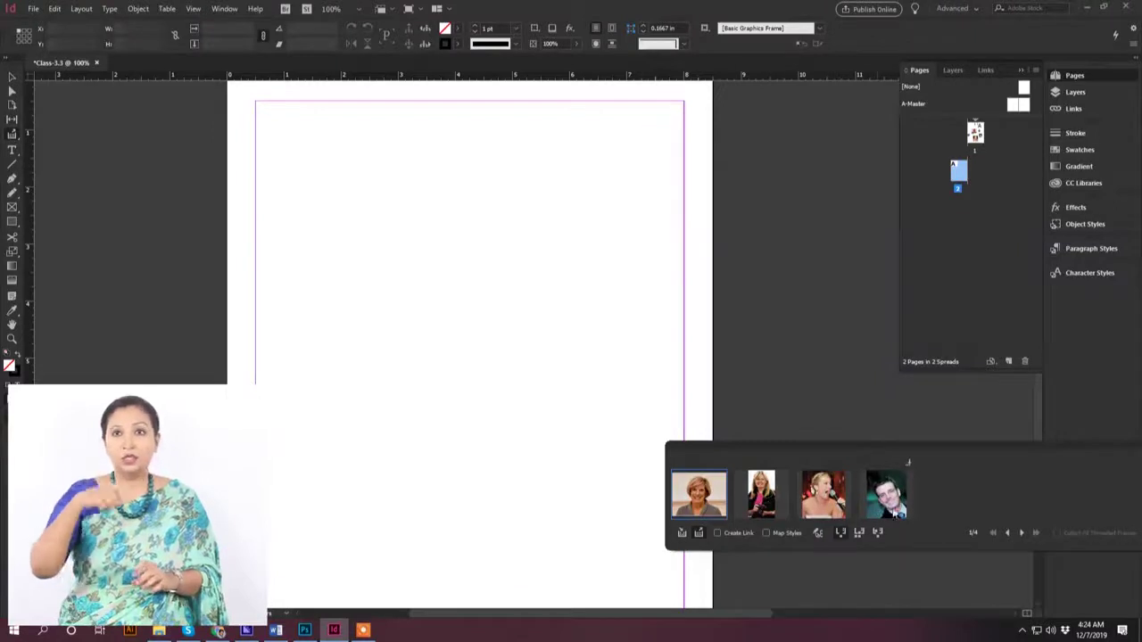
{"action": "key", "text": "Right"}
{"action": "key", "text": "Left"}
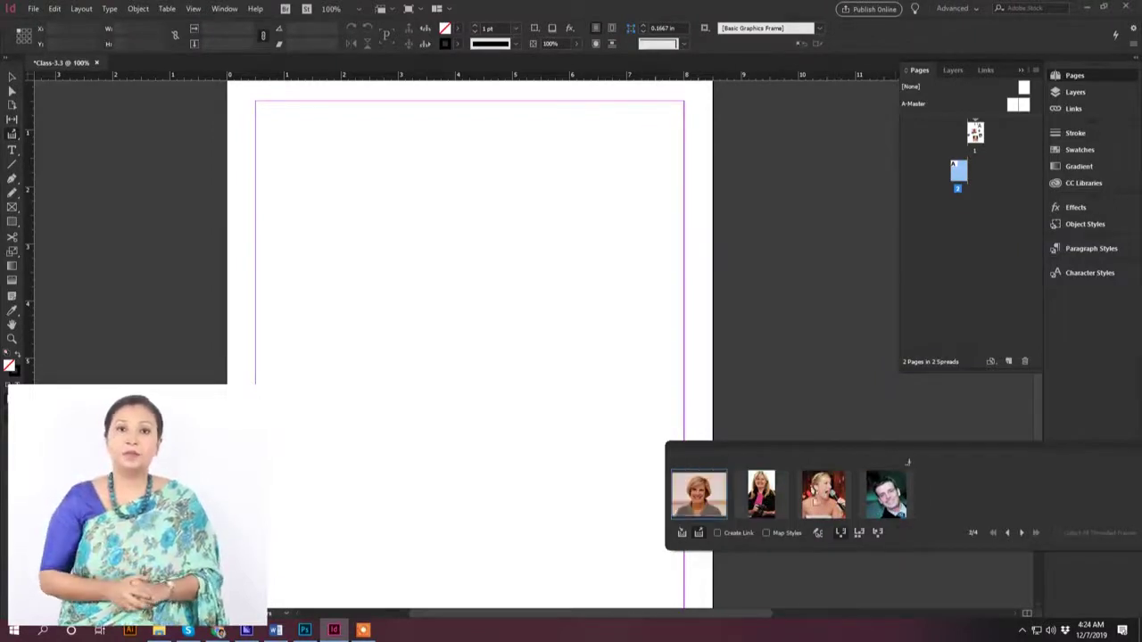
{"action": "key", "text": "Right"}
{"action": "key", "text": "Left"}
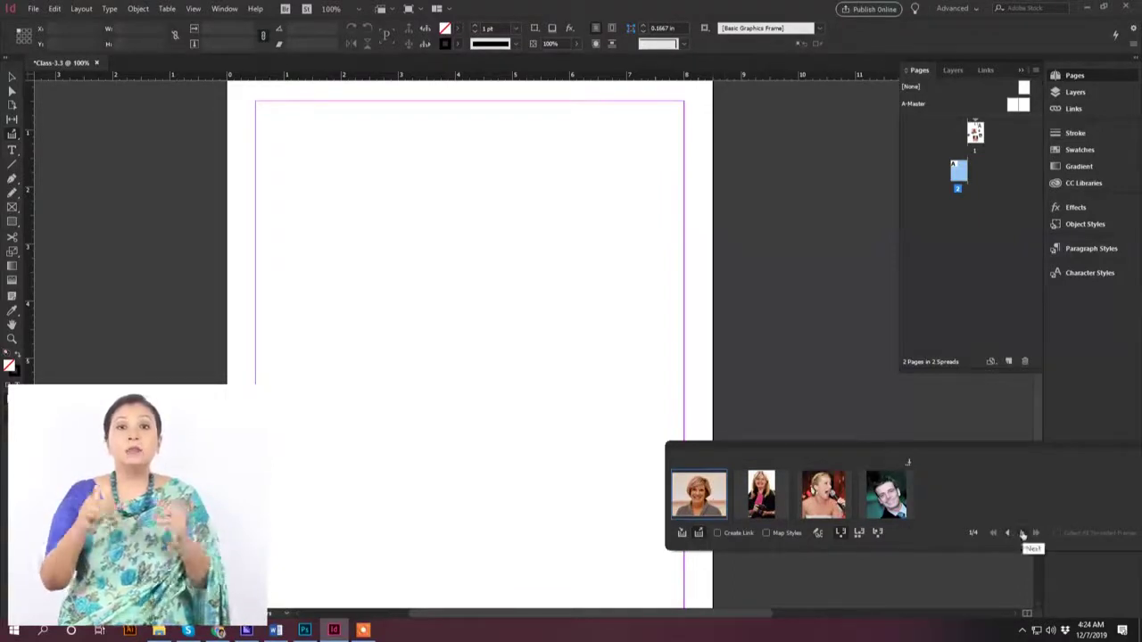
{"action": "left_click", "coordinate": [1022, 533]}
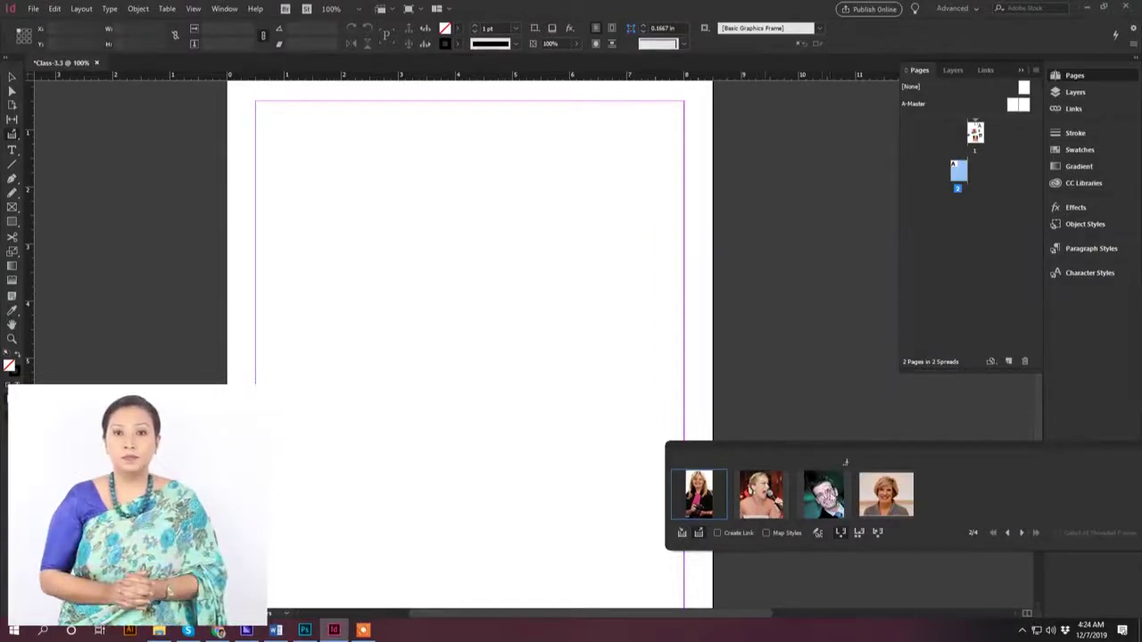
{"action": "left_click", "coordinate": [1022, 533]}
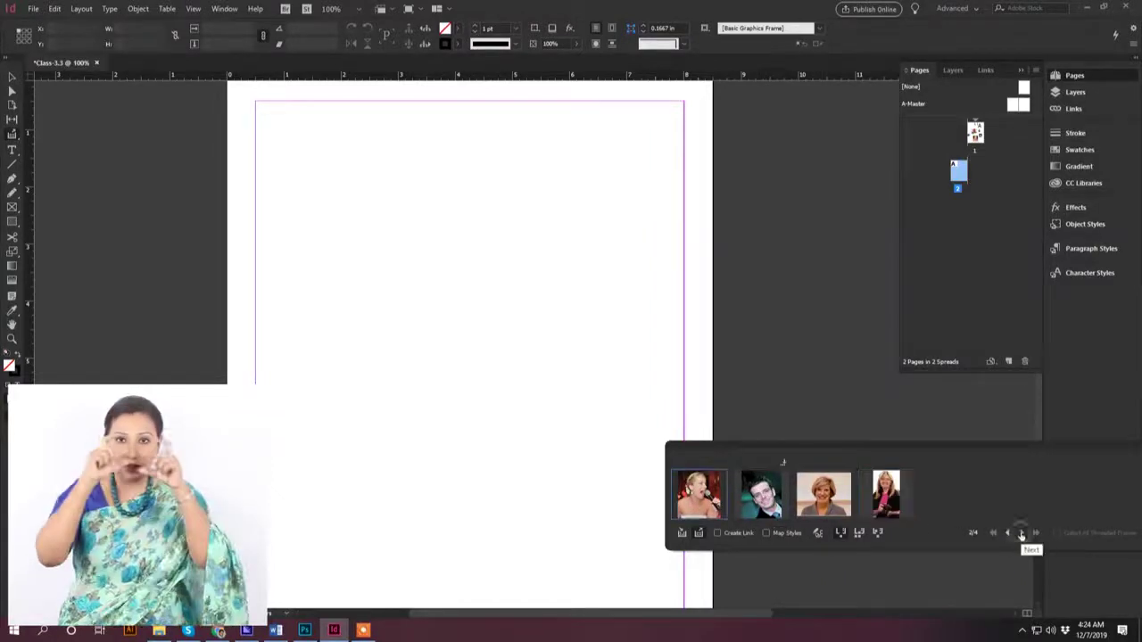
{"action": "left_click", "coordinate": [1022, 534]}
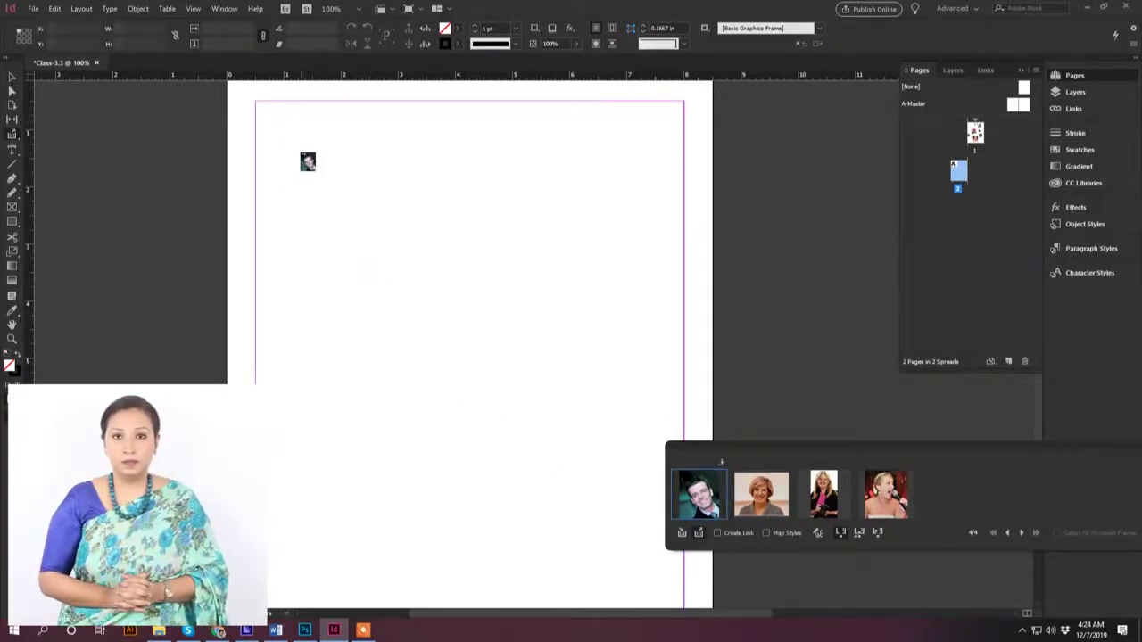
Place the four collected photos diagonally down page 2, starting with the man on green, and put the conveyor away
{"action": "left_click", "coordinate": [278, 129]}
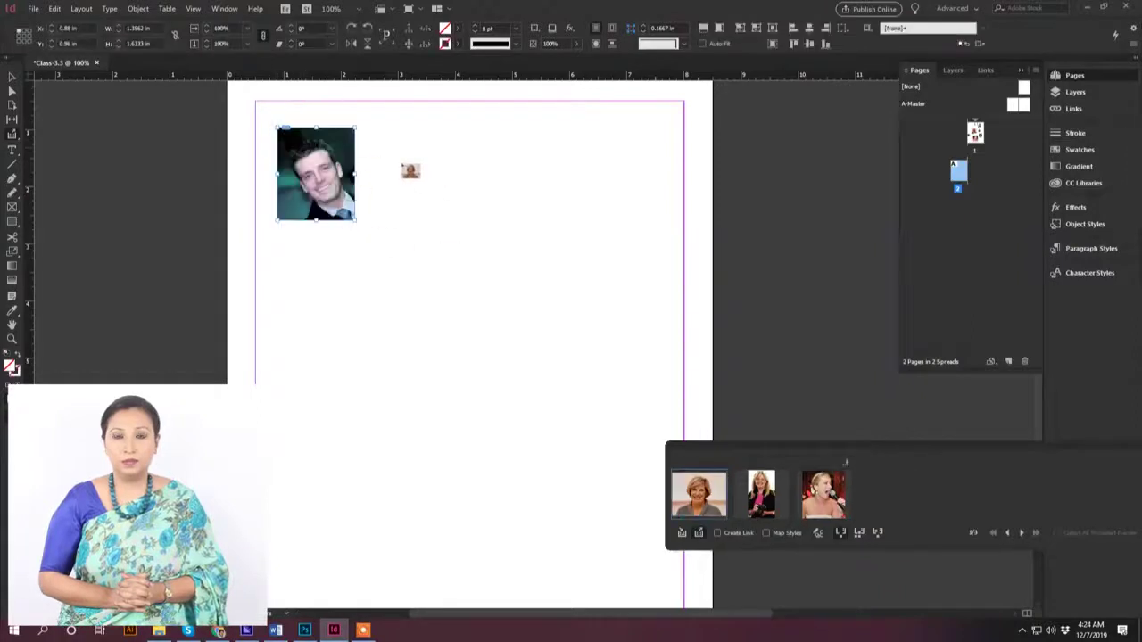
{"action": "left_click", "coordinate": [359, 225]}
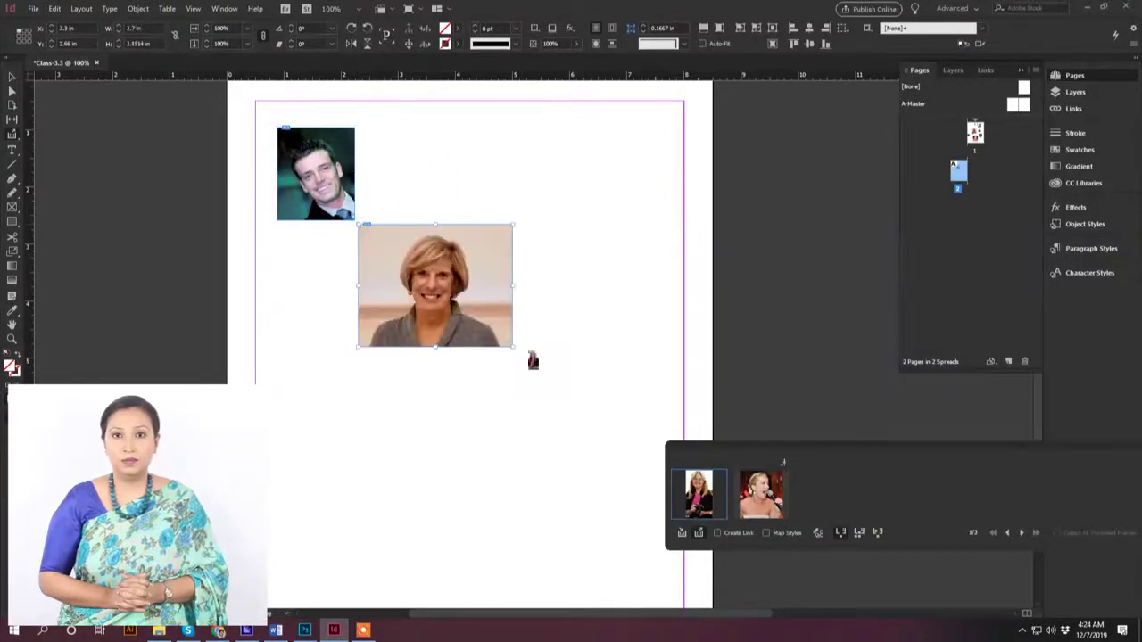
{"action": "left_click", "coordinate": [519, 354]}
{"action": "left_click", "coordinate": [572, 441]}
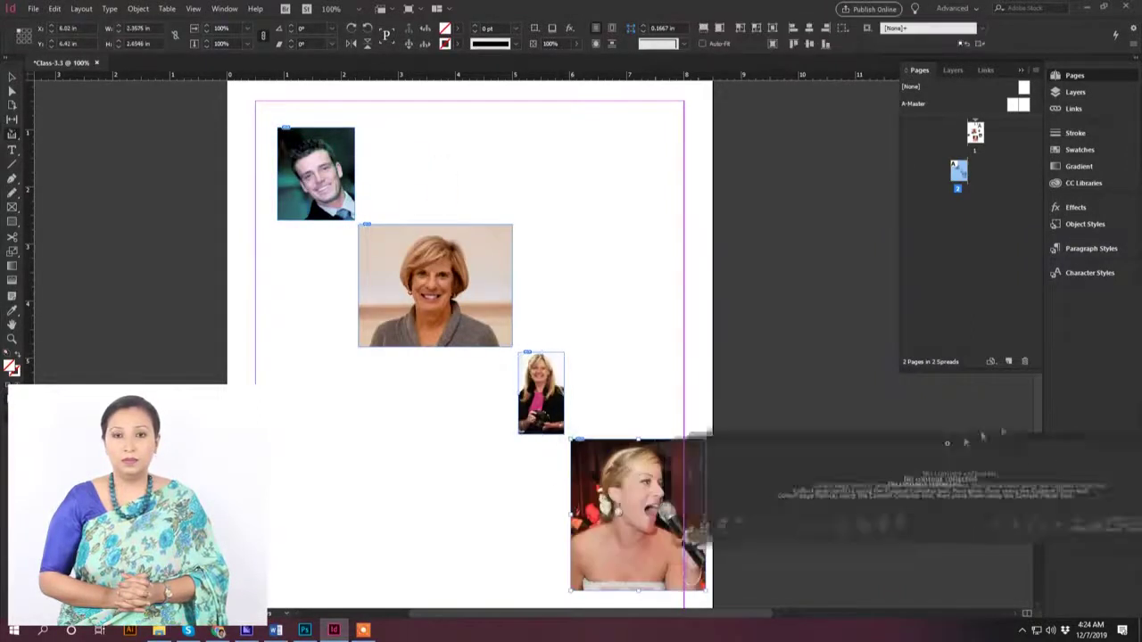
{"action": "left_click_drag", "start_coordinate": [1018, 420], "coordinate": [866, 419]}
{"action": "left_click", "coordinate": [867, 421]}
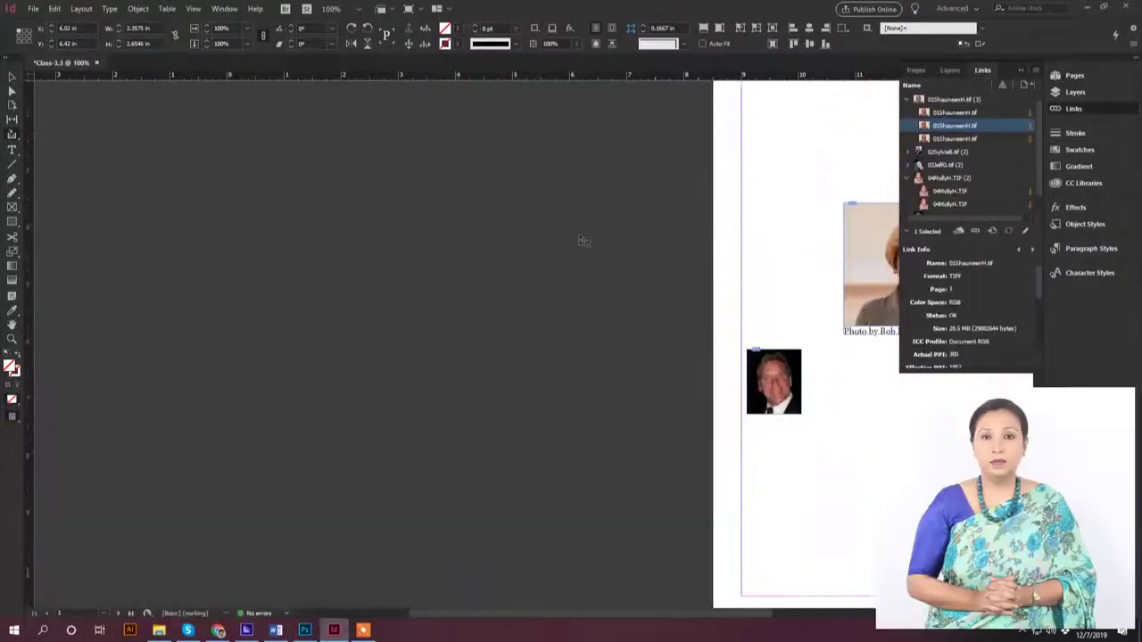
Compare the photos on pages 1 and 2 and examine the first photo's grouped entries among the document links
{"action": "scroll", "coordinate": [596, 256], "scroll_direction": "right", "scroll_amount": 10}
{"action": "scroll", "coordinate": [596, 256], "scroll_direction": "left", "scroll_amount": 3}
{"action": "scroll", "coordinate": [598, 257], "scroll_direction": "up", "scroll_amount": 3}
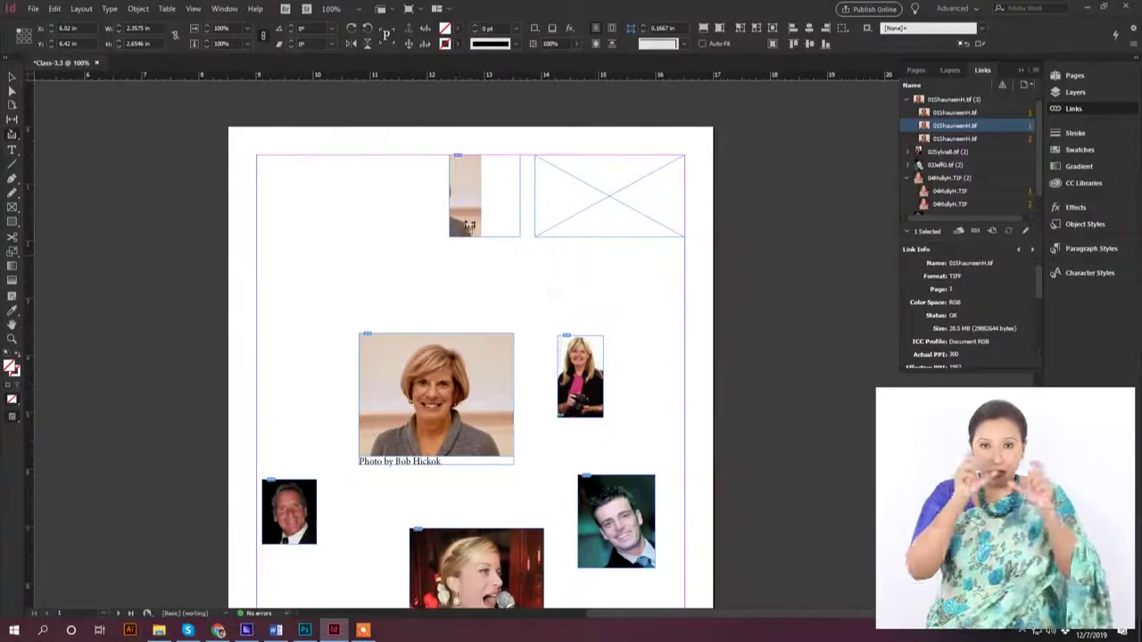
{"action": "scroll", "coordinate": [469, 224], "scroll_direction": "down", "scroll_amount": 5}
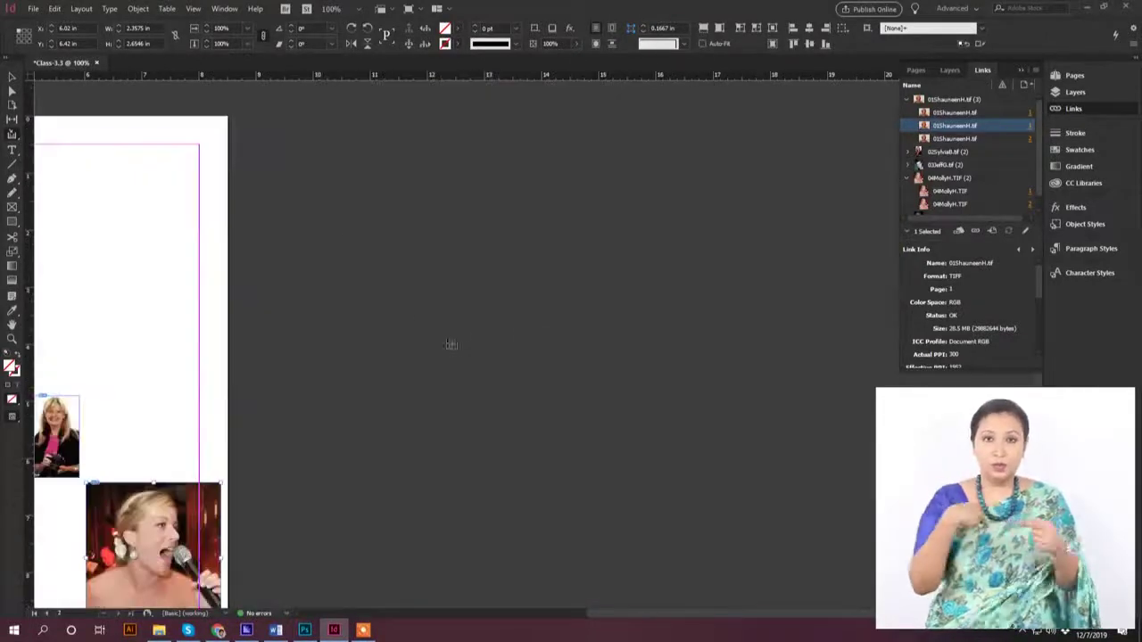
{"action": "scroll", "coordinate": [428, 330], "scroll_direction": "left", "scroll_amount": 10}
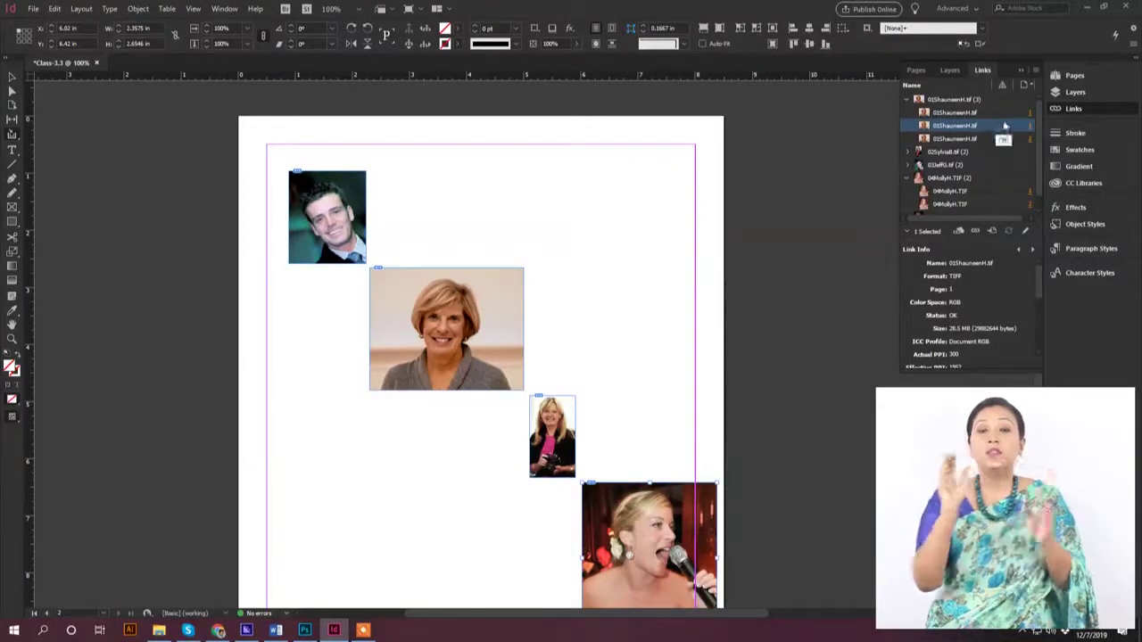
{"action": "left_click", "coordinate": [967, 113]}
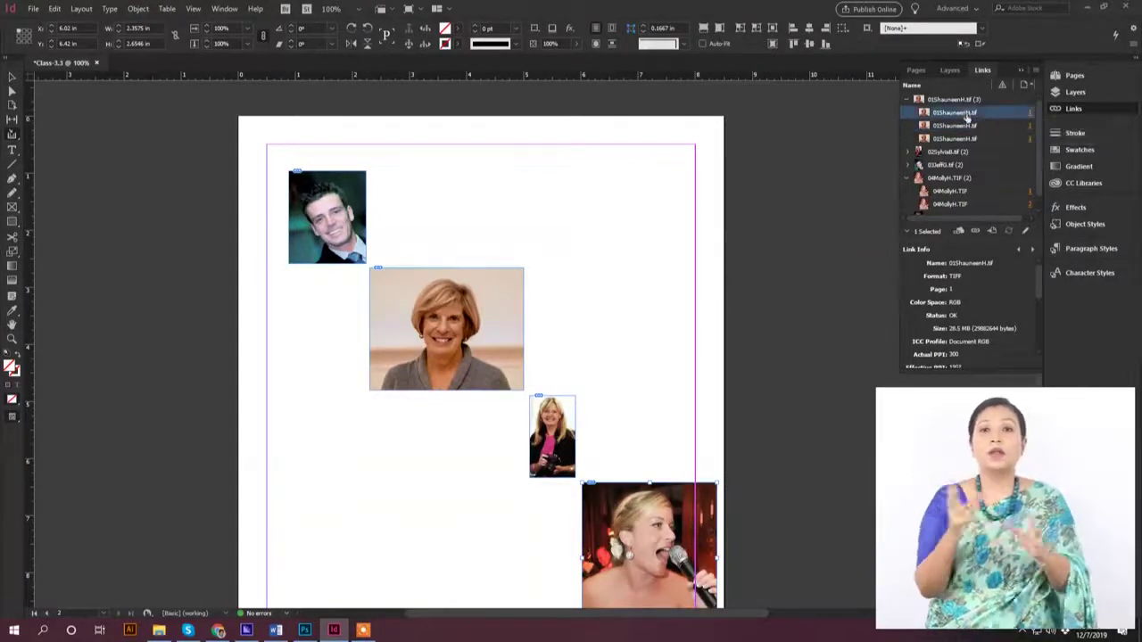
{"action": "left_click", "coordinate": [960, 100]}
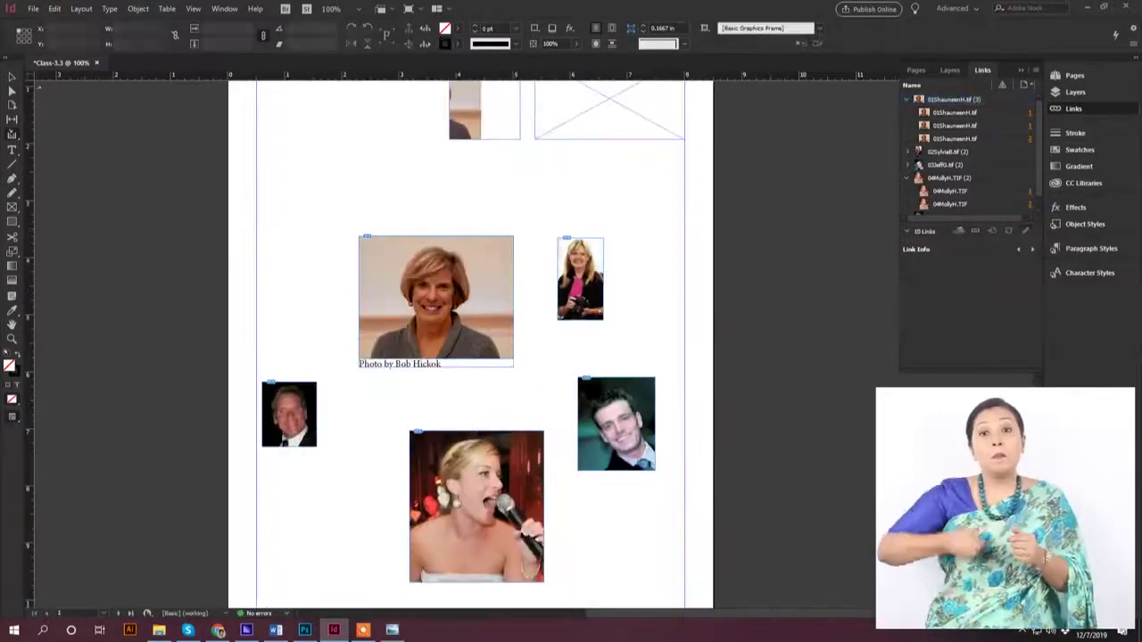
Open the page 1 photo of the man on green from its 03JeffG.tif link for editing in Adobe Photoshop CC 2019
{"action": "left_click", "coordinate": [614, 400]}
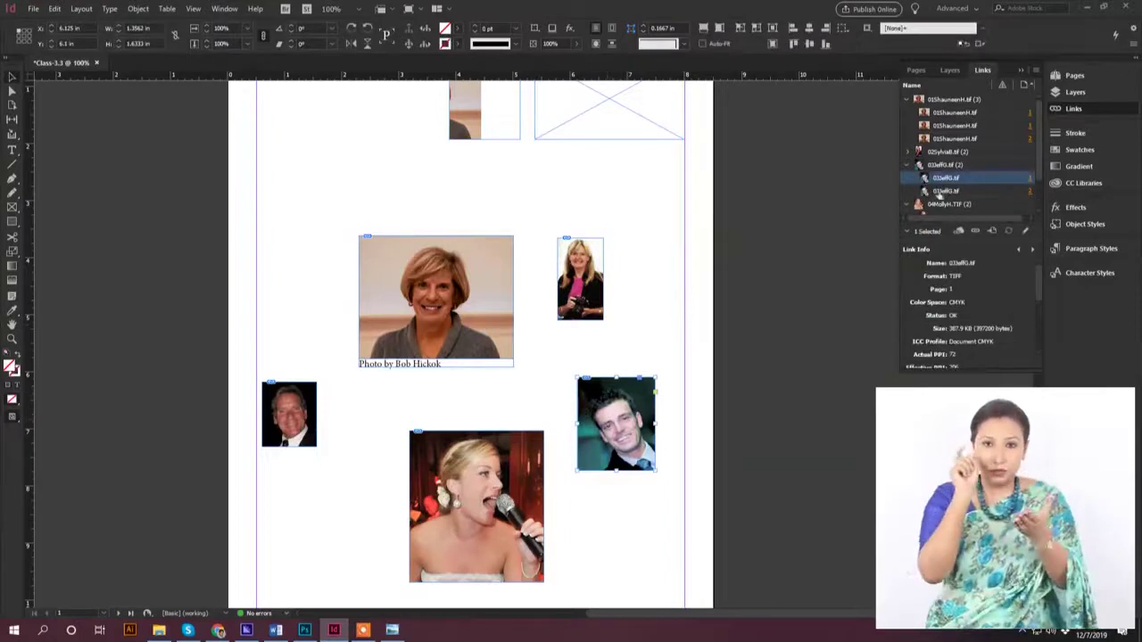
{"action": "right_click", "coordinate": [998, 178]}
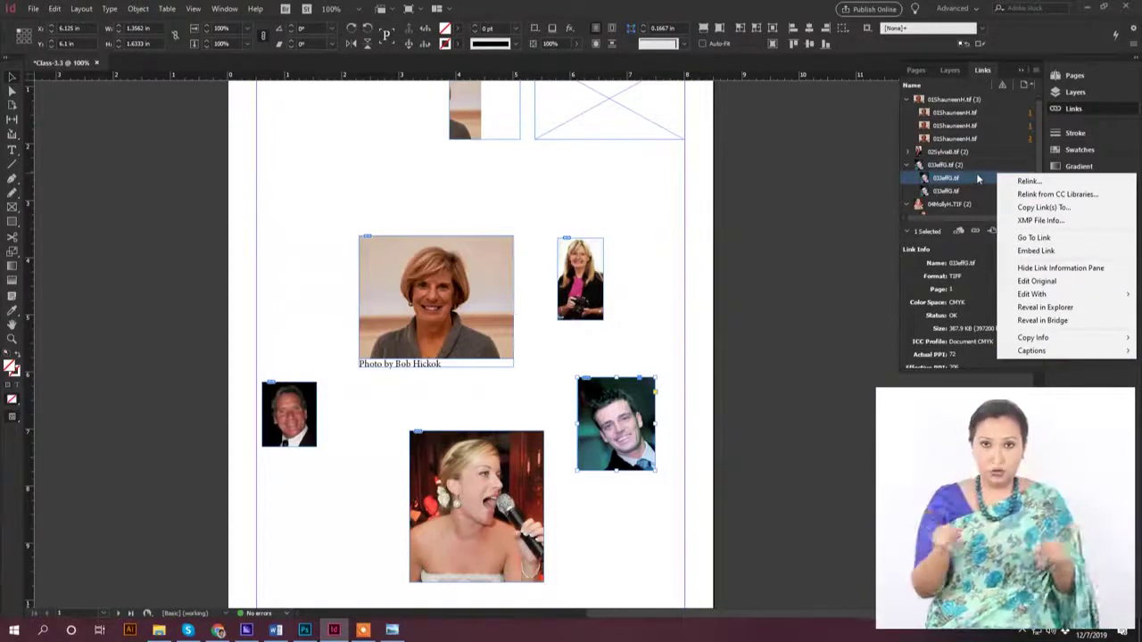
{"action": "mouse_move", "coordinate": [1057, 294]}
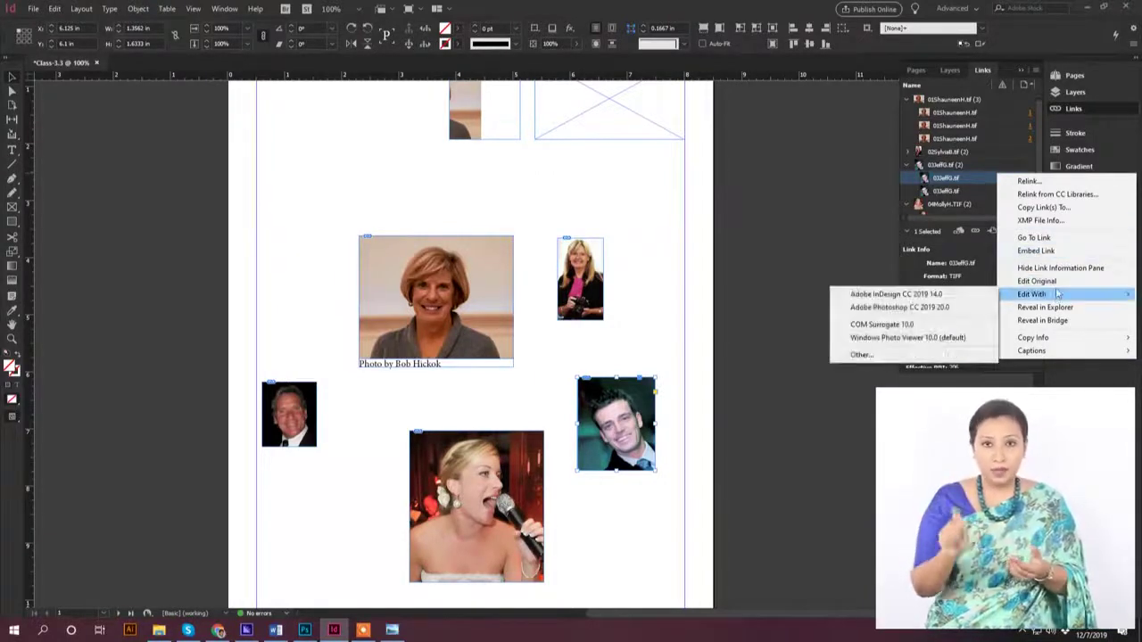
{"action": "left_click", "coordinate": [930, 307]}
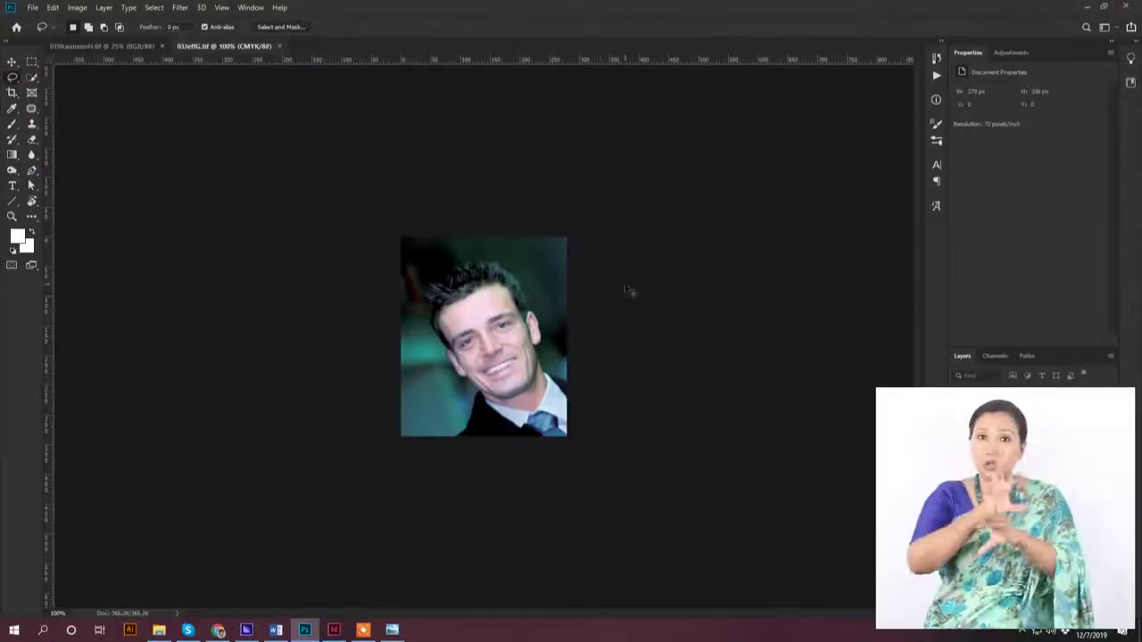
Darken the photo with a Curves adjustment mapping CMYK input 40 to about 70, save the file, and return to the InDesign document
{"action": "key", "text": "ctrl+m"}
{"action": "left_click_drag", "start_coordinate": [763, 288], "coordinate": [768, 239]}
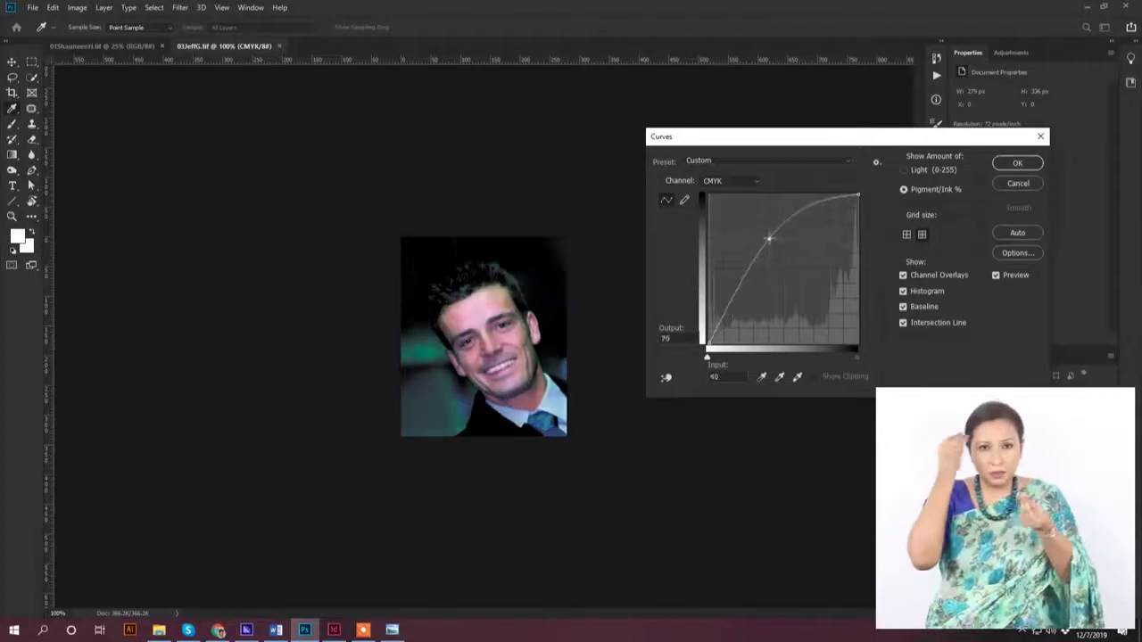
{"action": "left_click", "coordinate": [1017, 164]}
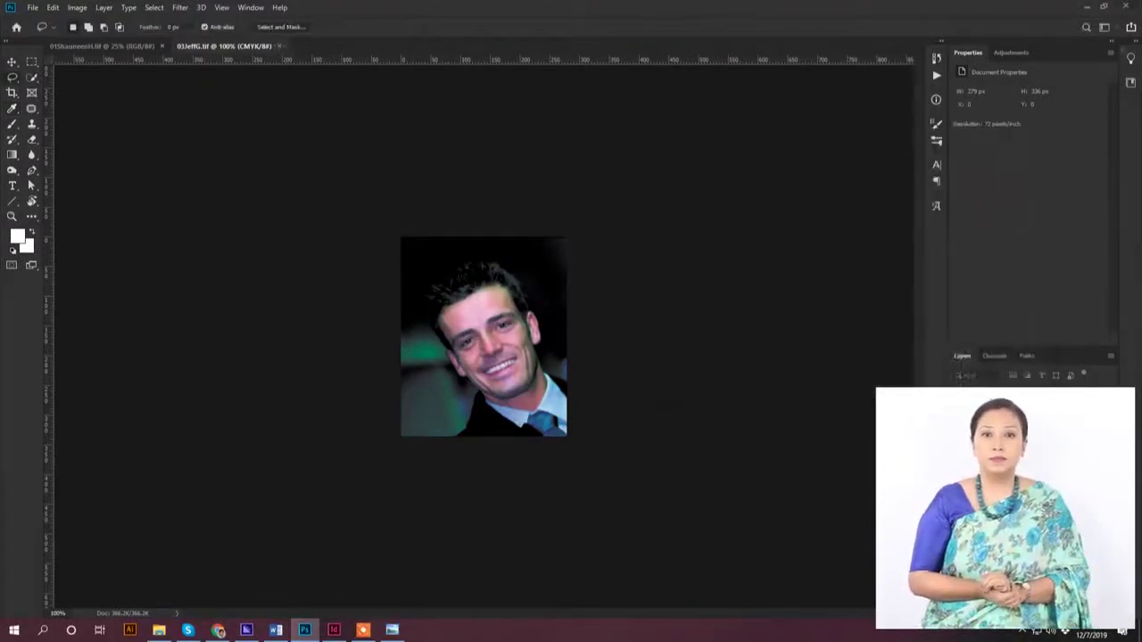
{"action": "left_click", "coordinate": [1086, 7]}
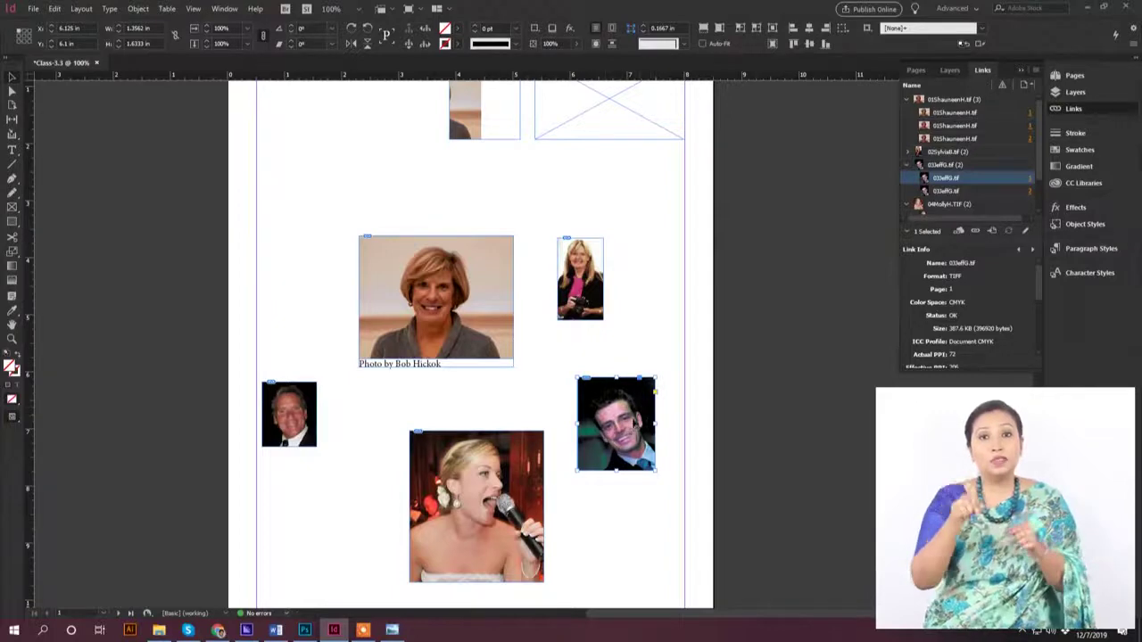
Check the edited photo on page 2, then relink both 03JeffG.tif instances to 05JohnC.TIF from the Class-3.3 folder
{"action": "scroll", "coordinate": [640, 413], "scroll_direction": "down", "scroll_amount": 5}
{"action": "scroll", "coordinate": [641, 413], "scroll_direction": "left", "scroll_amount": 6}
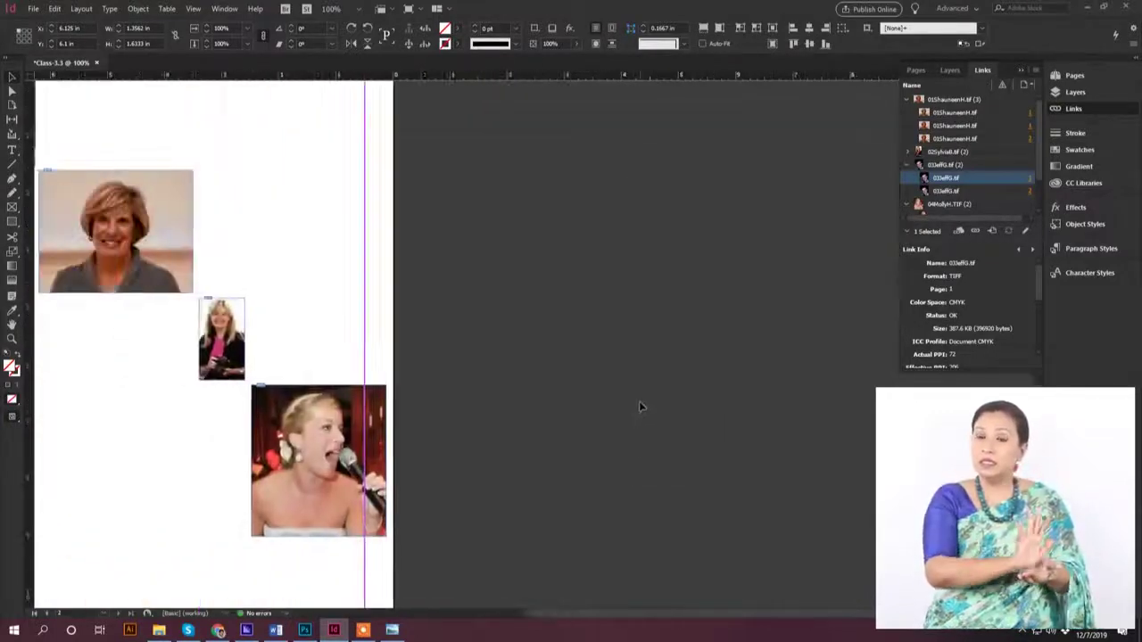
{"action": "scroll", "coordinate": [641, 408], "scroll_direction": "up", "scroll_amount": 2}
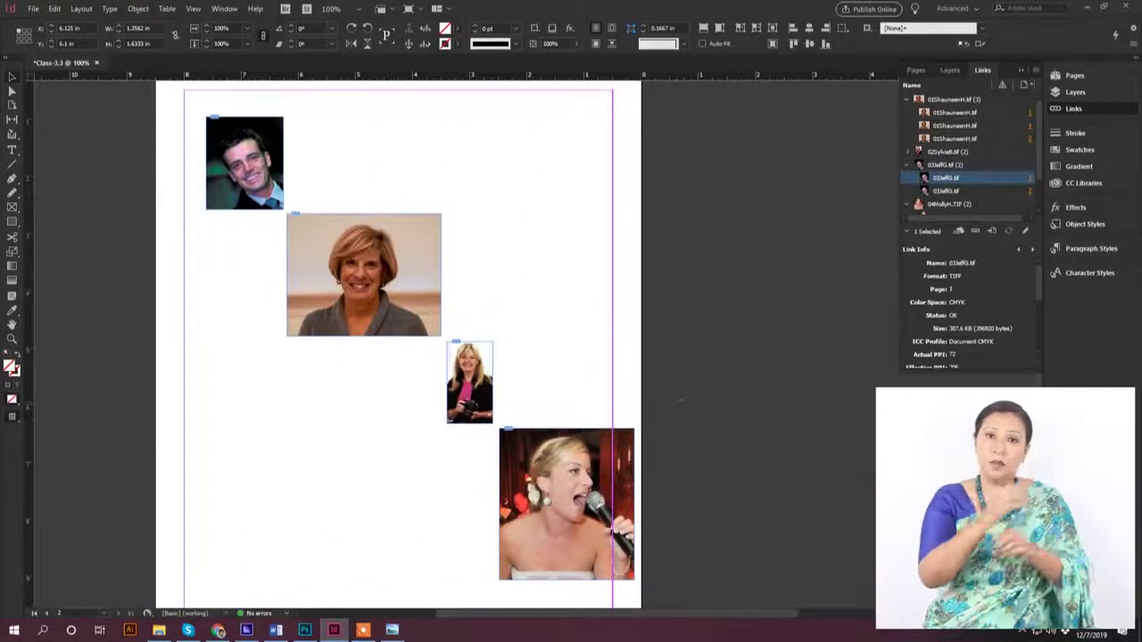
{"action": "scroll", "coordinate": [794, 339], "scroll_direction": "up", "scroll_amount": 6}
{"action": "left_click", "coordinate": [962, 167]}
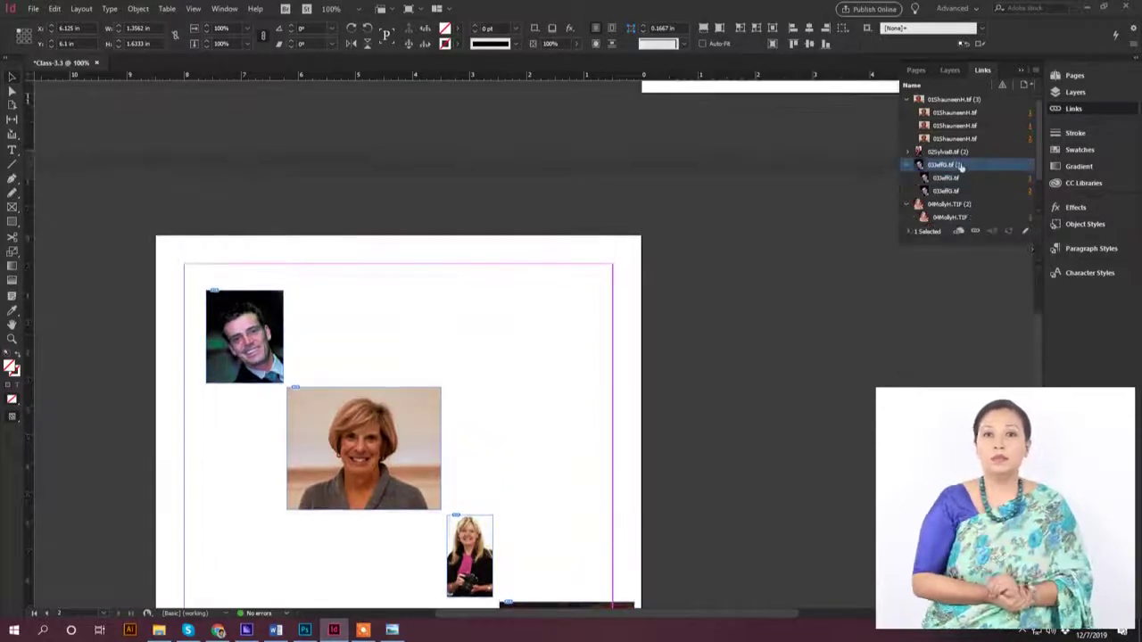
{"action": "left_click", "coordinate": [976, 232]}
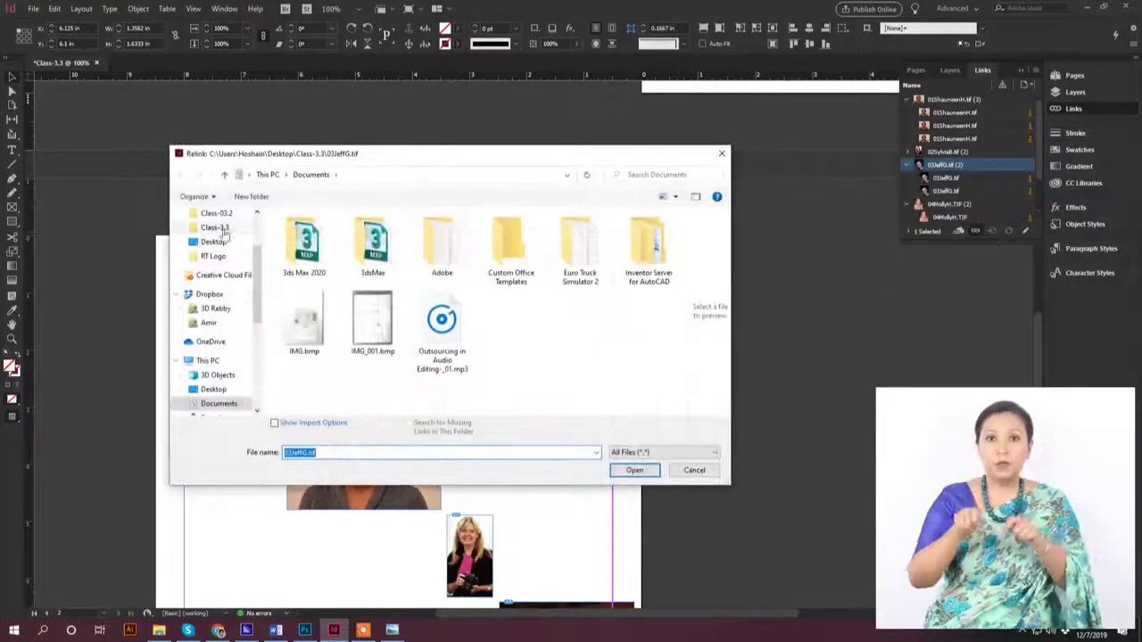
{"action": "left_click", "coordinate": [214, 242]}
{"action": "double_click", "coordinate": [404, 354]}
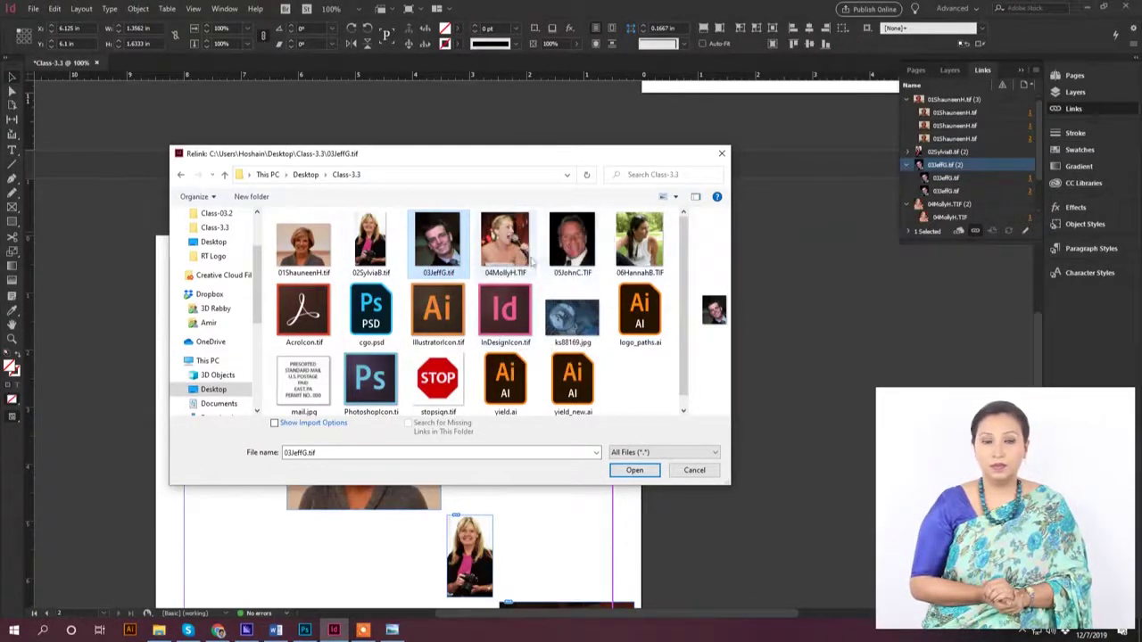
{"action": "left_click", "coordinate": [576, 255]}
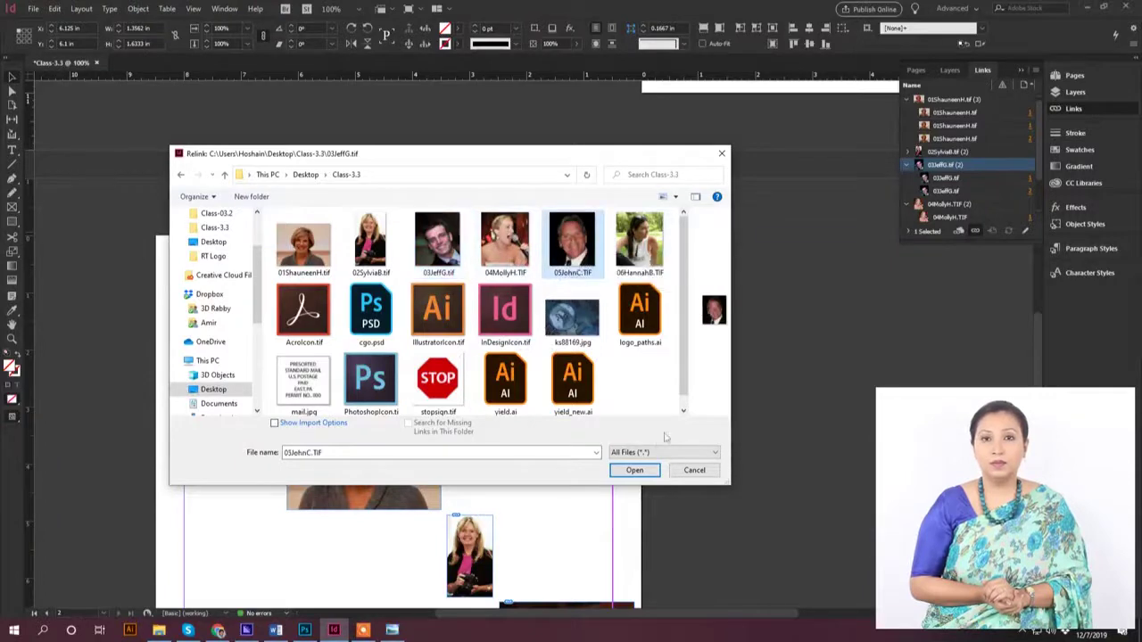
{"action": "left_click", "coordinate": [633, 470]}
Compare pages 1 and 2 to examine every place where the relinked photo is used
{"action": "scroll", "coordinate": [486, 341], "scroll_direction": "down", "scroll_amount": 5}
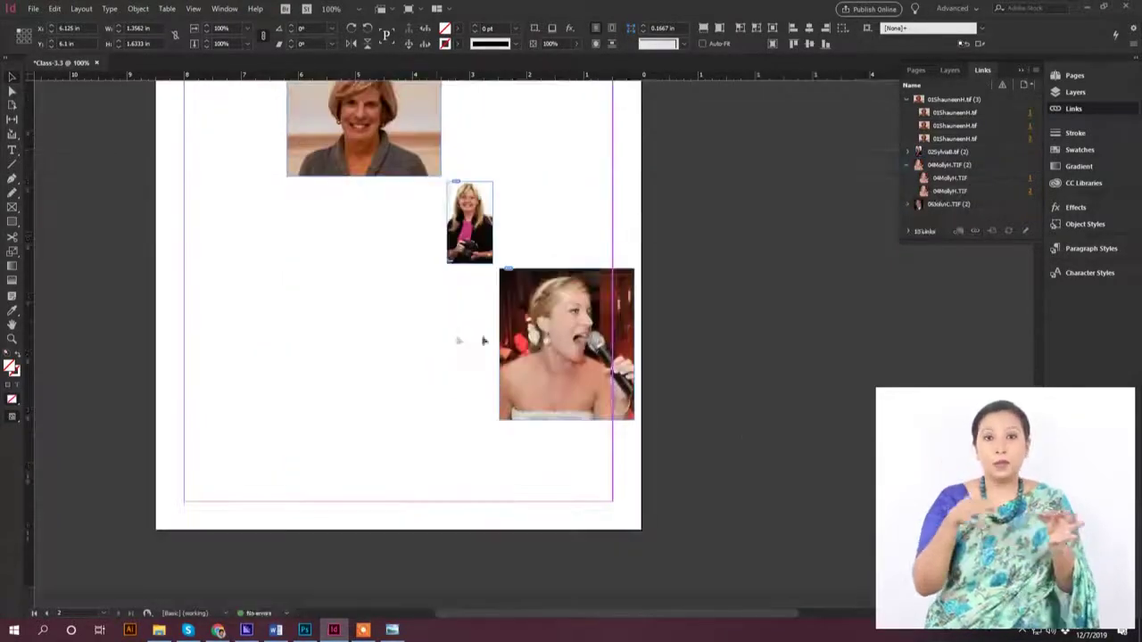
{"action": "scroll", "coordinate": [541, 319], "scroll_direction": "up", "scroll_amount": 5}
{"action": "scroll", "coordinate": [540, 319], "scroll_direction": "right", "scroll_amount": 8}
{"action": "scroll", "coordinate": [774, 327], "scroll_direction": "up", "scroll_amount": 1}
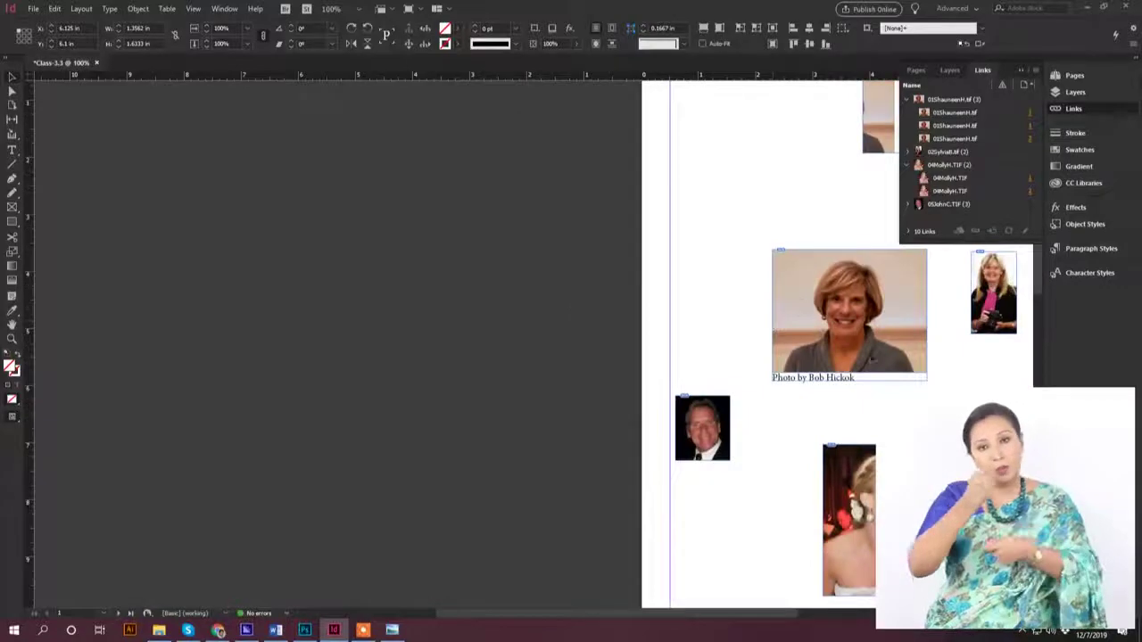
{"action": "scroll", "coordinate": [775, 327], "scroll_direction": "right", "scroll_amount": 5}
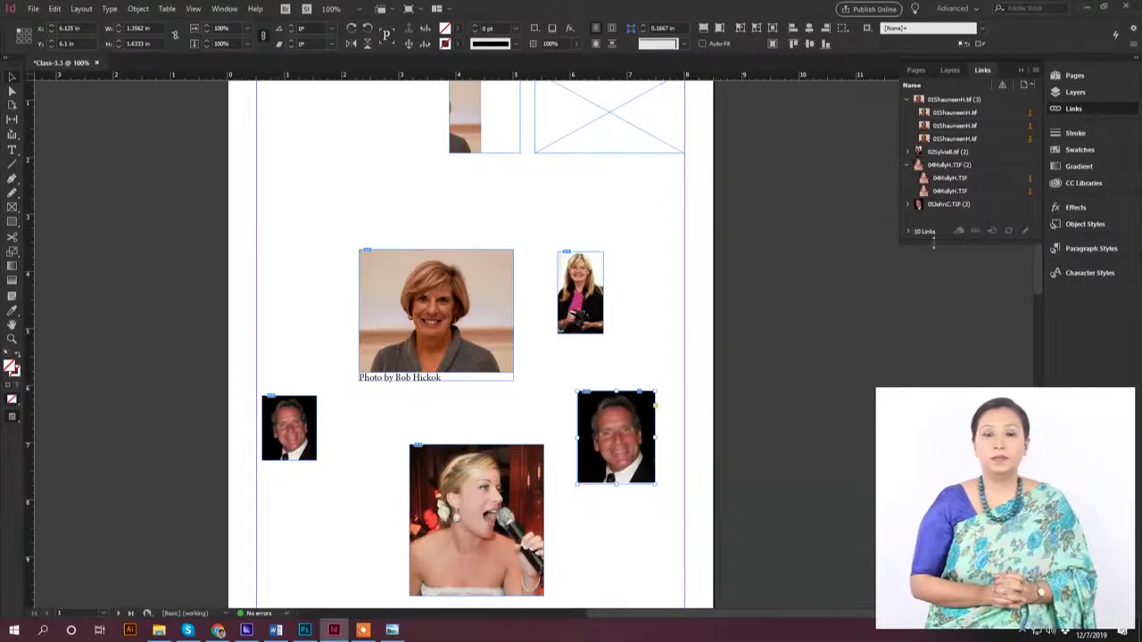
{"action": "scroll", "coordinate": [761, 262], "scroll_direction": "up", "scroll_amount": 2}
{"action": "scroll", "coordinate": [684, 254], "scroll_direction": "down", "scroll_amount": 5}
{"action": "scroll", "coordinate": [683, 252], "scroll_direction": "down", "scroll_amount": 1}
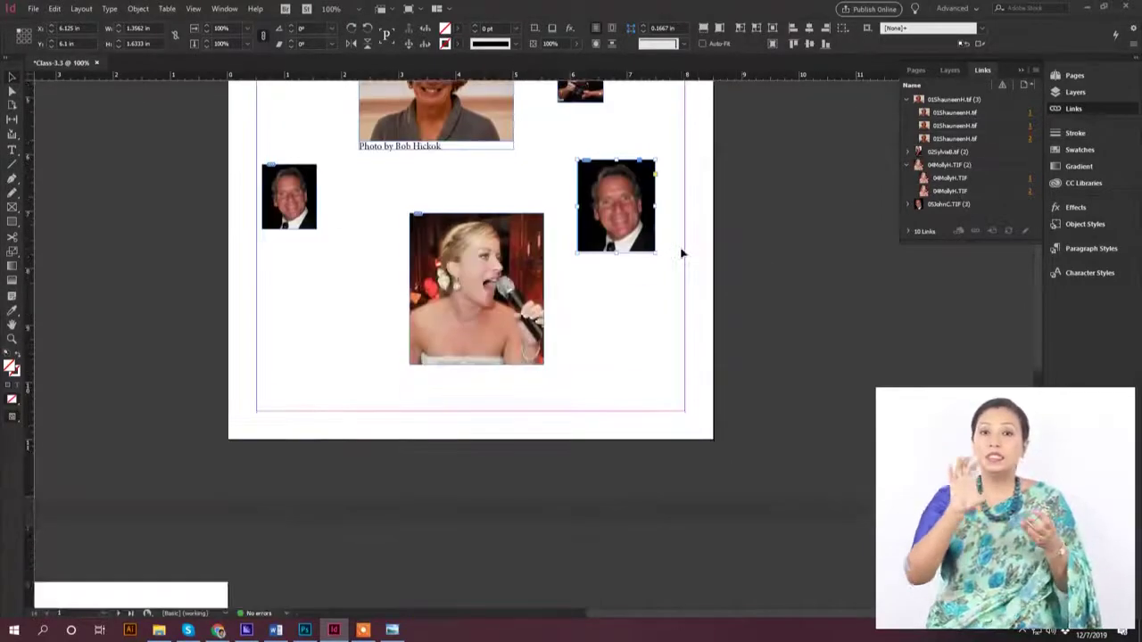
Place mail.jpg from the Class-3.3 folder in the empty area beside the singer photo near the foot of page 1
{"action": "left_click", "coordinate": [159, 630]}
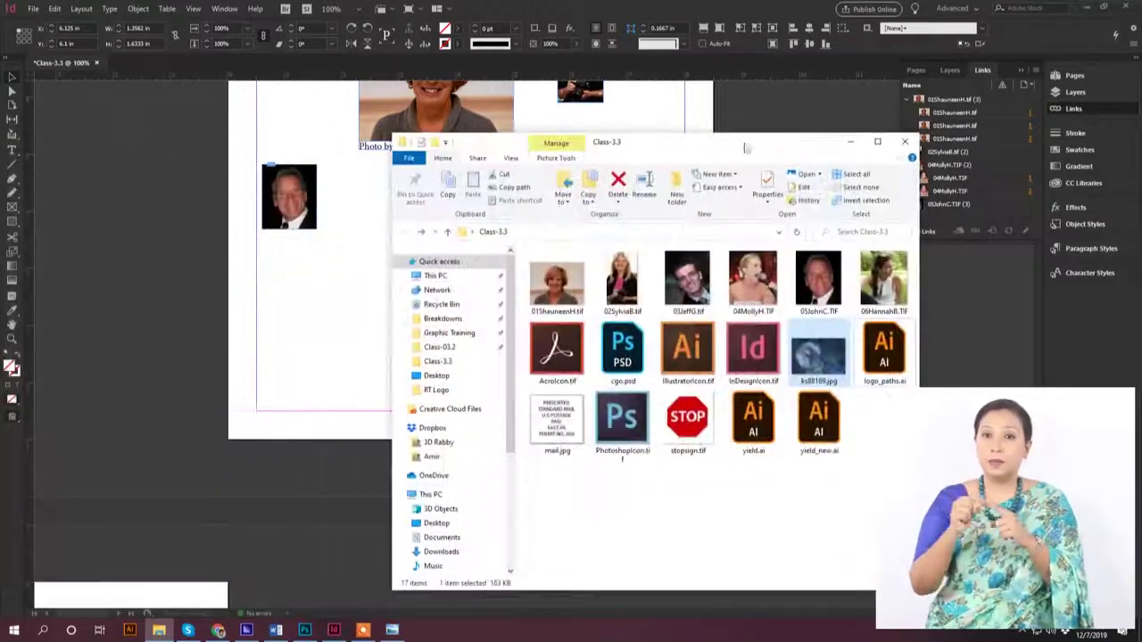
{"action": "left_click_drag", "start_coordinate": [556, 425], "coordinate": [297, 321]}
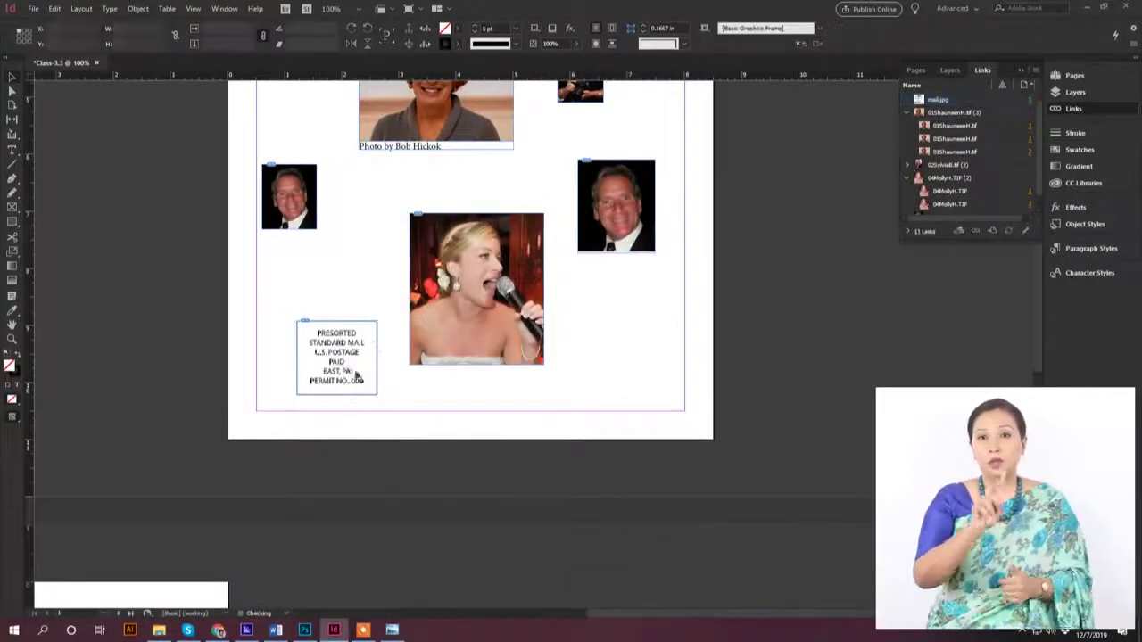
{"action": "scroll", "coordinate": [355, 375], "scroll_direction": "up", "scroll_amount": 5}
{"action": "key", "text": "ctrl+minus"}
{"action": "key", "text": "ctrl+minus"}
{"action": "key", "text": "ctrl+minus"}
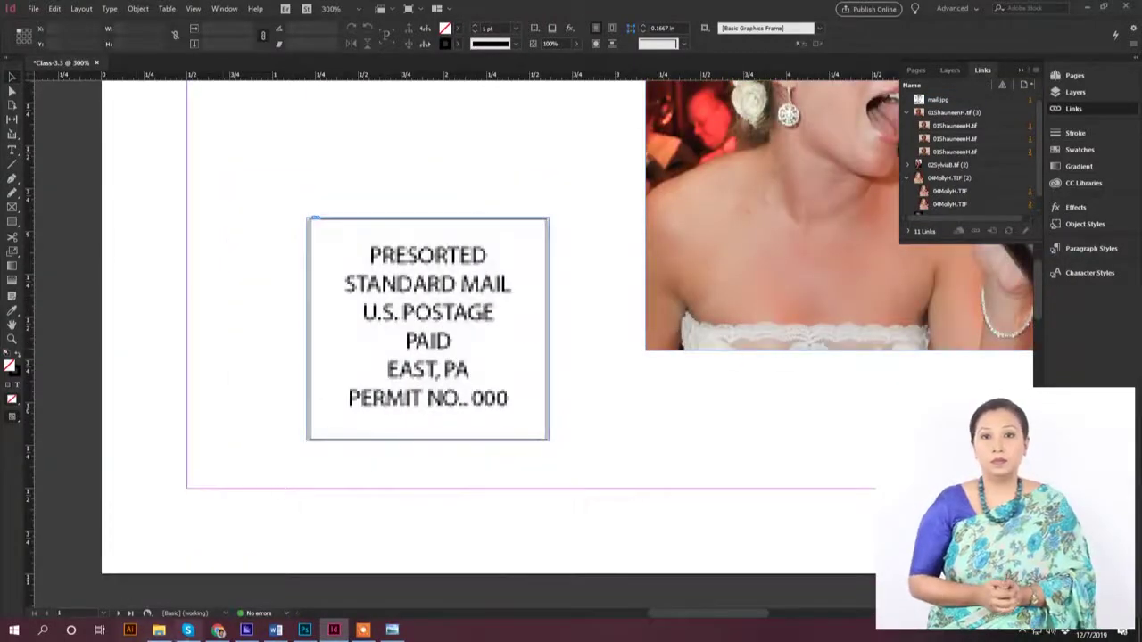
Place logo_paths.ai from the Class-3.3 folder on page 1 and move it just above the postage permit image
{"action": "left_click", "coordinate": [159, 630]}
{"action": "left_click_drag", "start_coordinate": [883, 366], "coordinate": [229, 286]}
{"action": "left_click", "coordinate": [167, 295]}
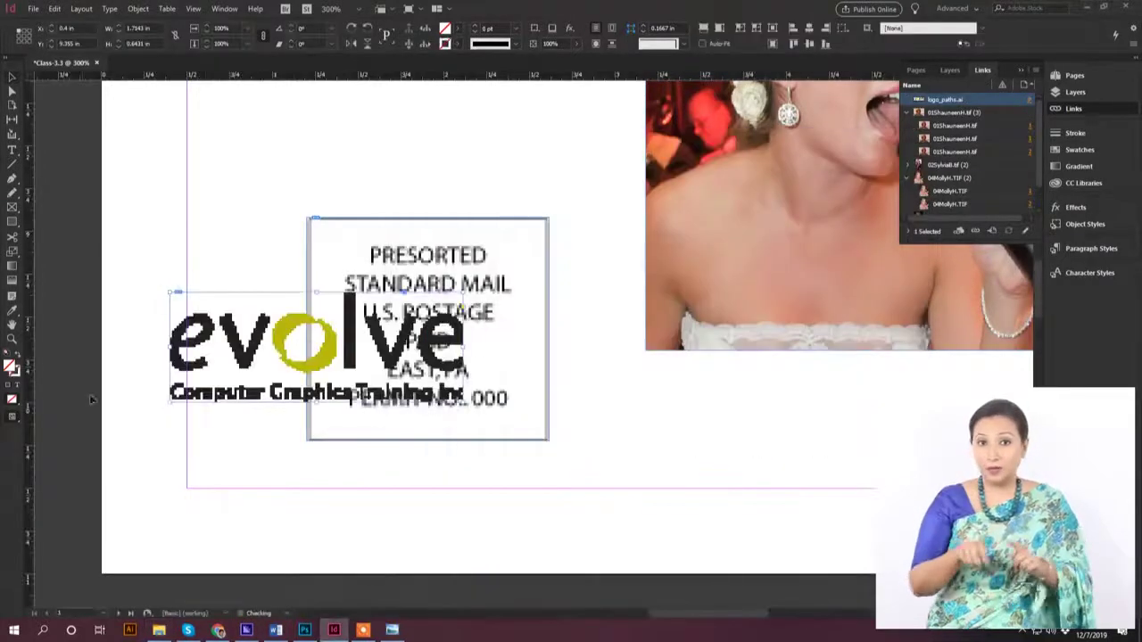
{"action": "key", "text": "ctrl+minus"}
{"action": "left_click_drag", "start_coordinate": [334, 337], "coordinate": [436, 157]}
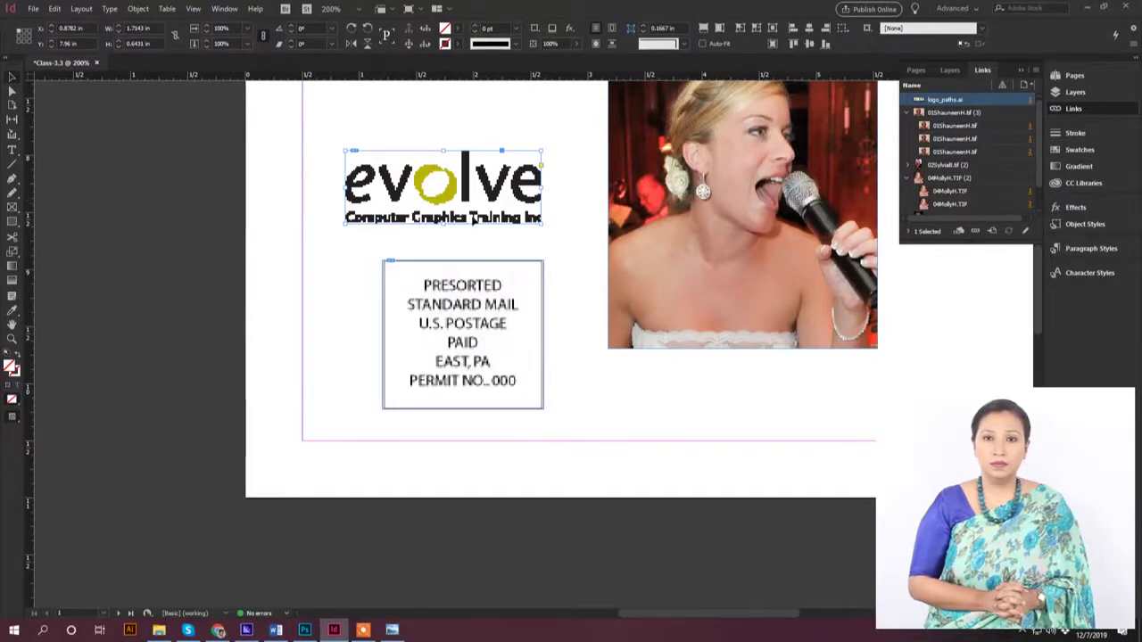
Set the document's display performance to High Quality Display and deselect the logo
{"action": "left_click", "coordinate": [189, 9]}
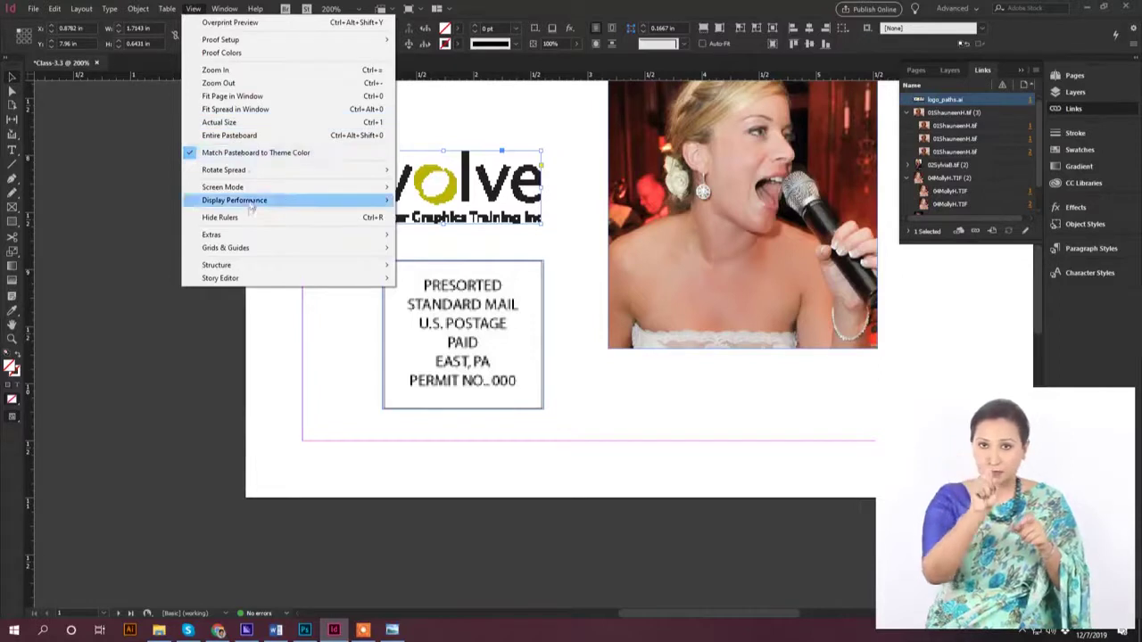
{"action": "mouse_move", "coordinate": [252, 205]}
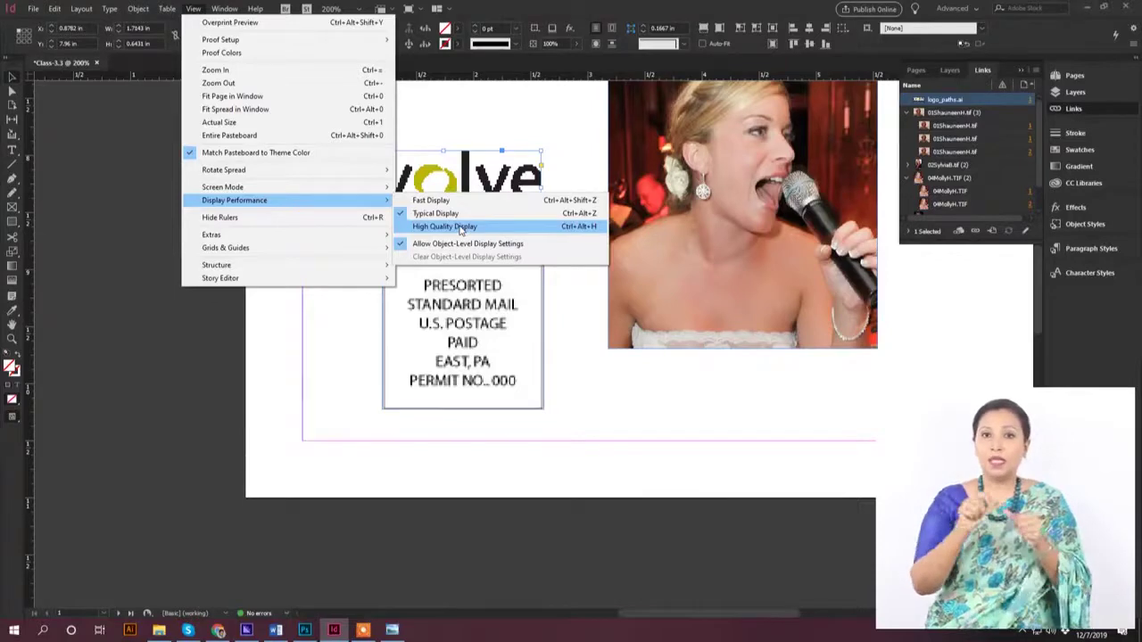
{"action": "left_click", "coordinate": [460, 229]}
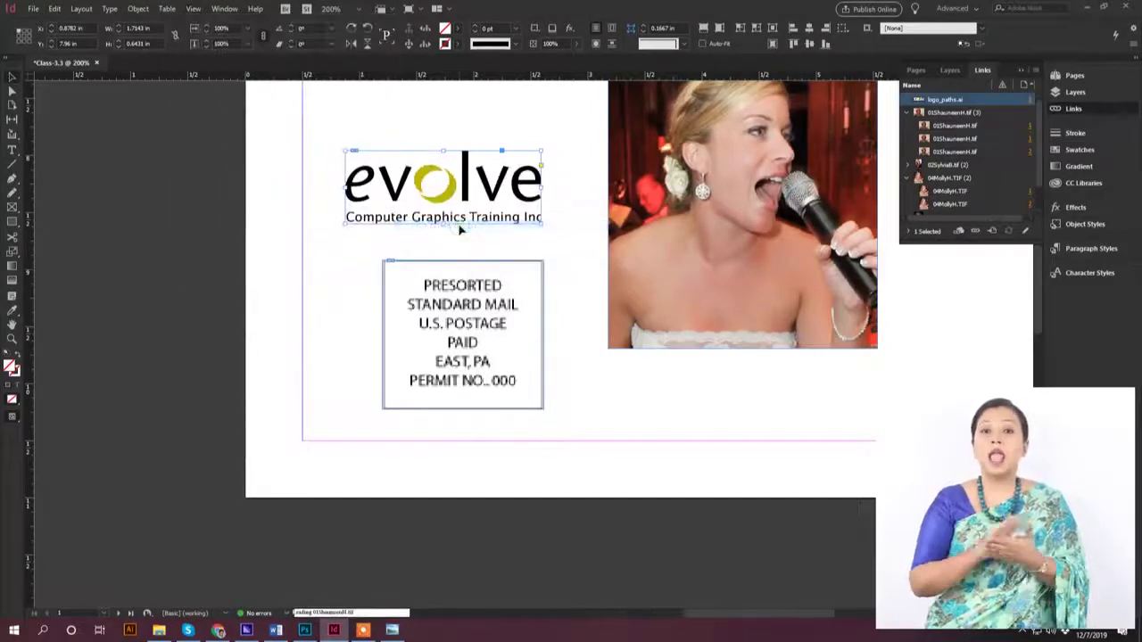
{"action": "left_click", "coordinate": [572, 226]}
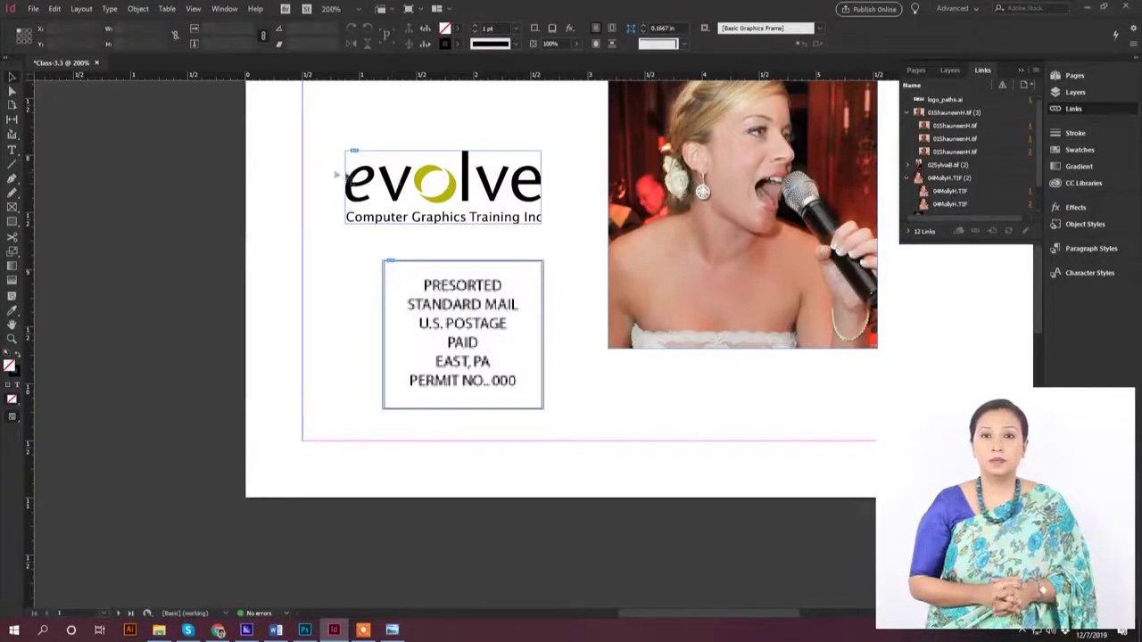
Examine the edge sharpness of the vector logo and the postage permit JPEG at high magnification
{"action": "key", "text": "z"}
{"action": "left_click_drag", "start_coordinate": [321, 158], "coordinate": [505, 219]}
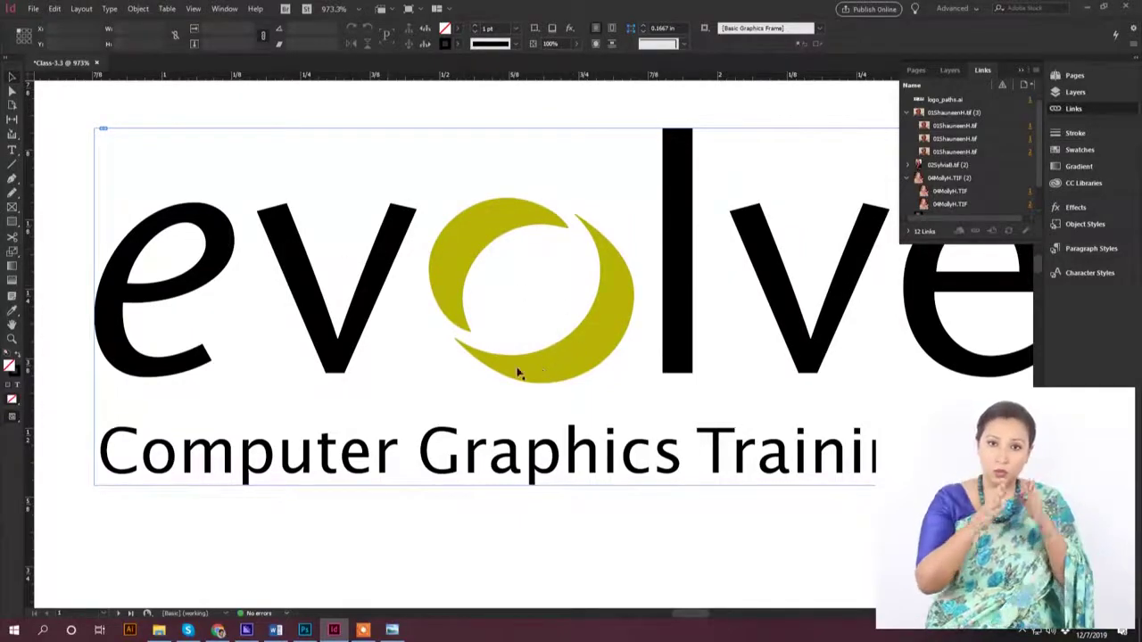
{"action": "scroll", "coordinate": [518, 373], "scroll_direction": "down", "scroll_amount": 4}
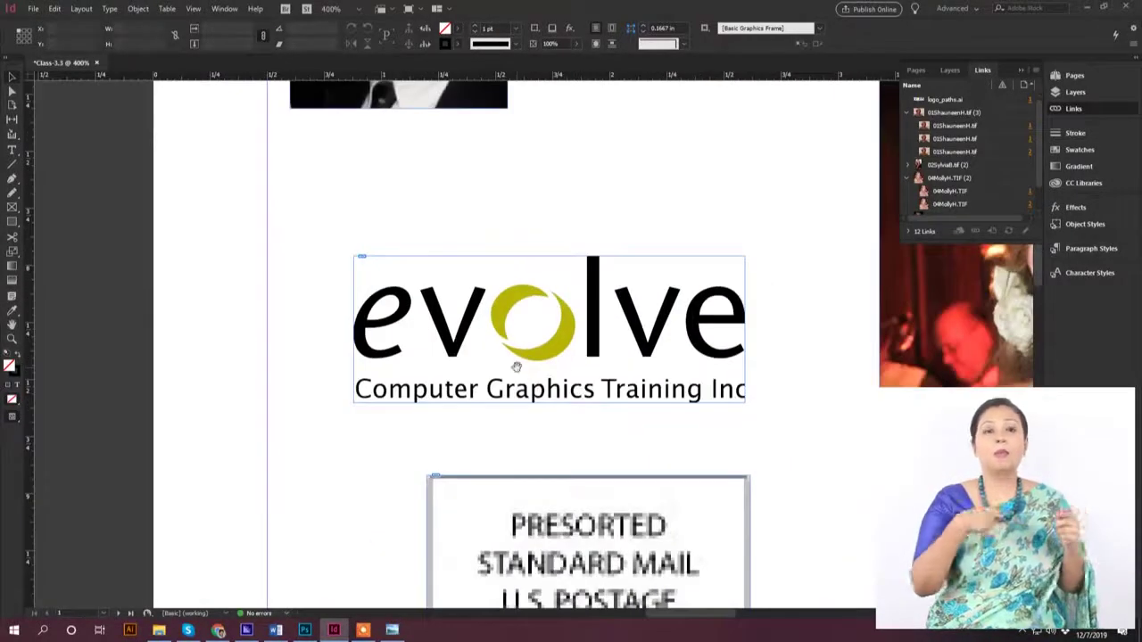
{"action": "left_click_drag", "start_coordinate": [516, 366], "coordinate": [382, 158]}
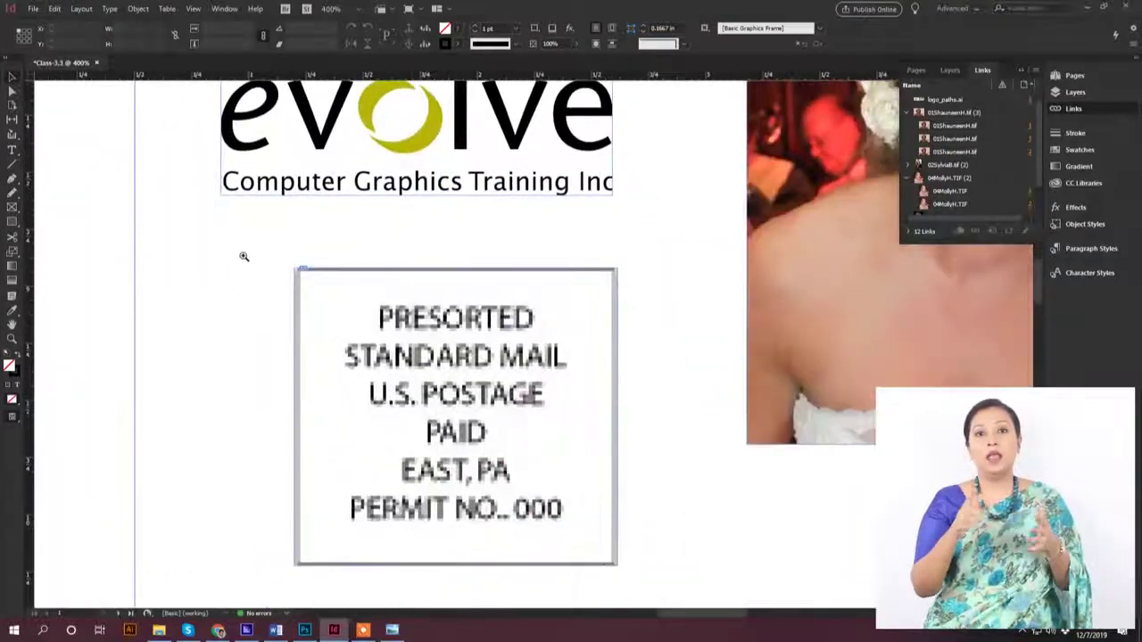
{"action": "left_click_drag", "start_coordinate": [243, 256], "coordinate": [657, 588]}
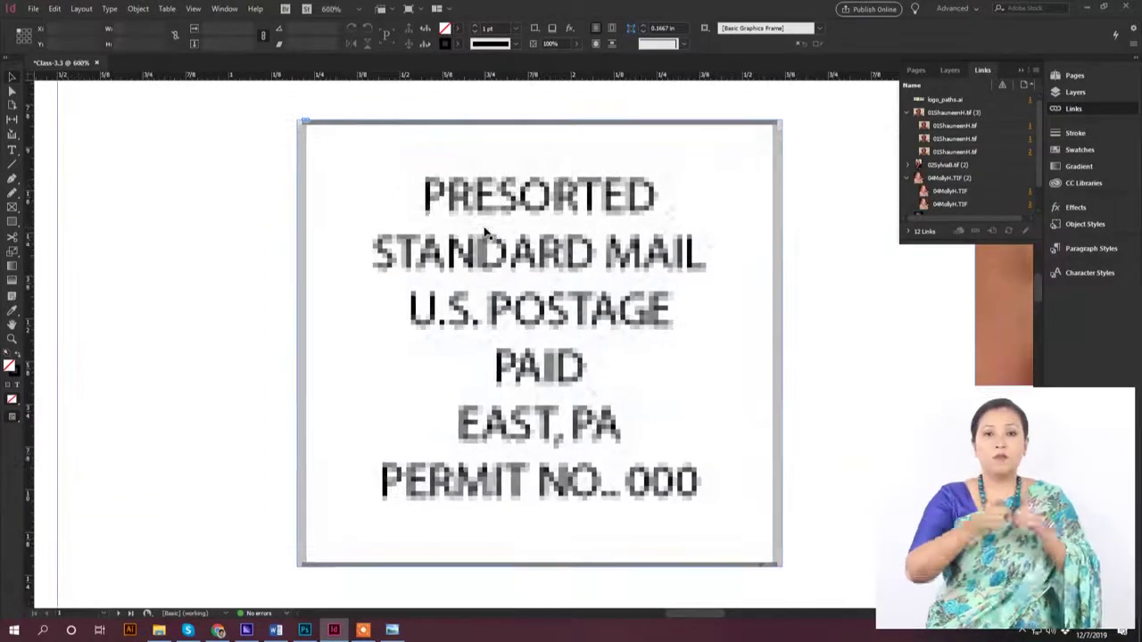
{"action": "key", "text": "ctrl+minus"}
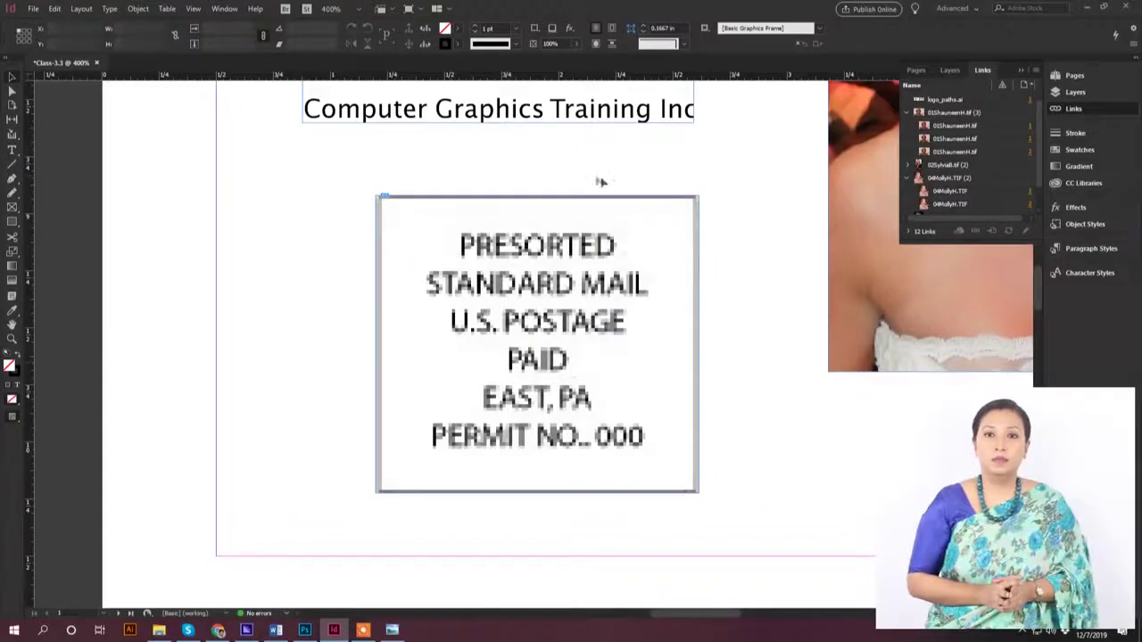
{"action": "key", "text": "ctrl+minus"}
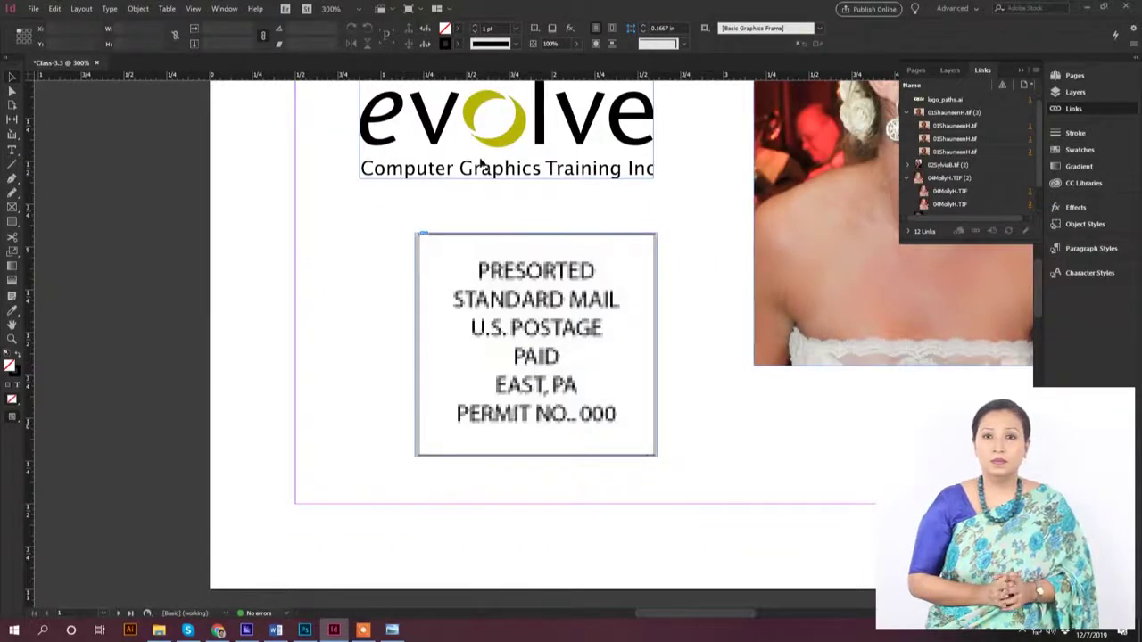
Set the document's display performance back to Typical Display
{"action": "left_click", "coordinate": [192, 8]}
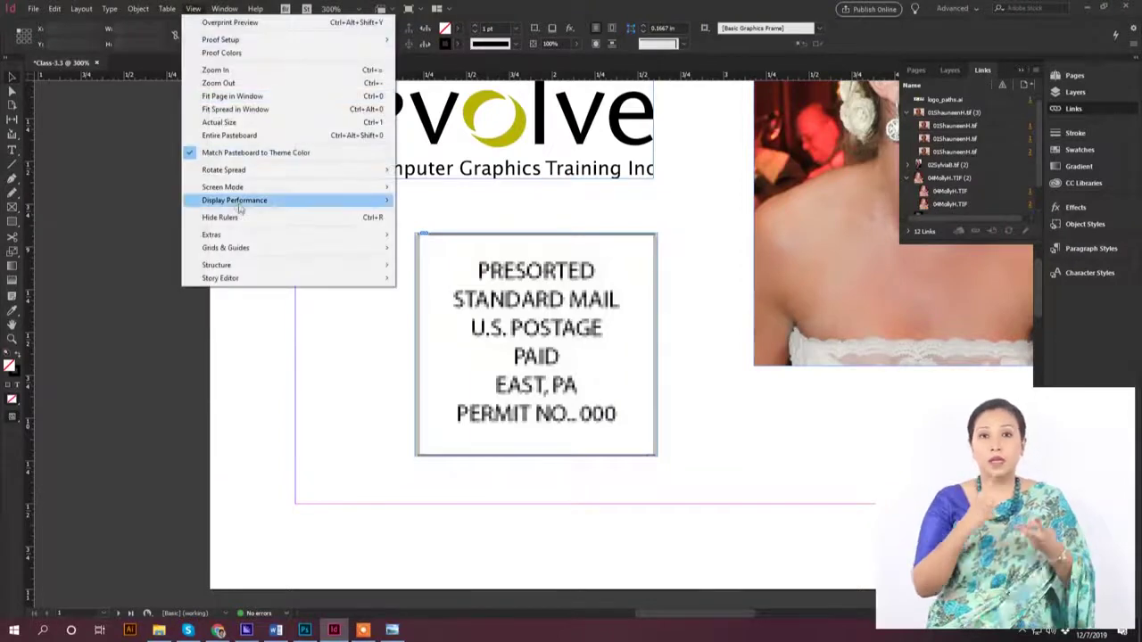
{"action": "mouse_move", "coordinate": [339, 201]}
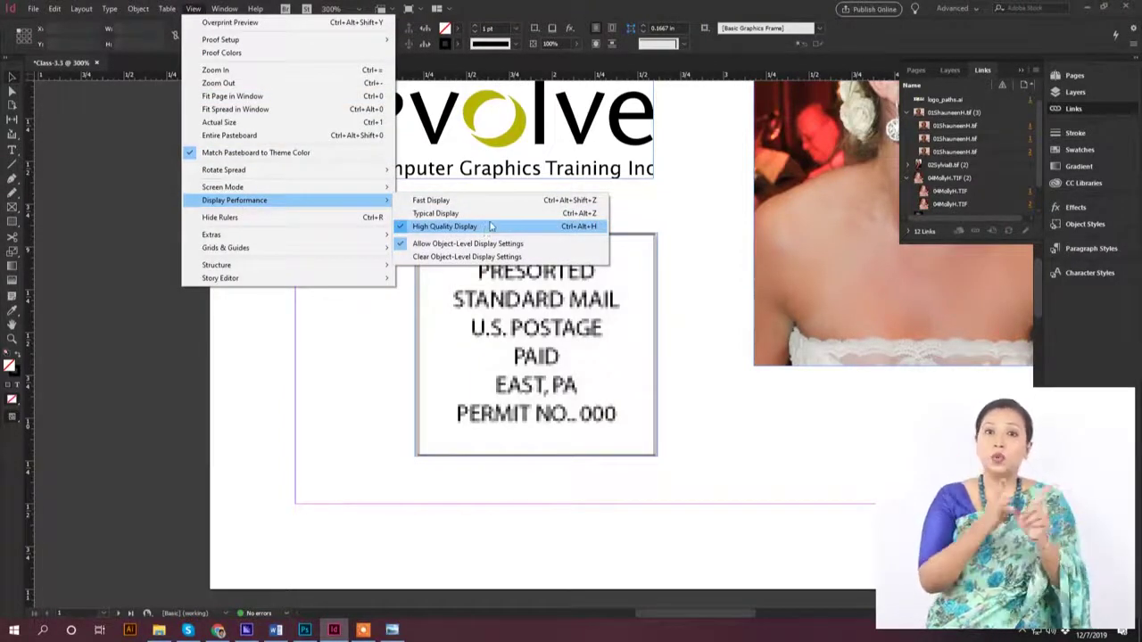
{"action": "left_click", "coordinate": [441, 214]}
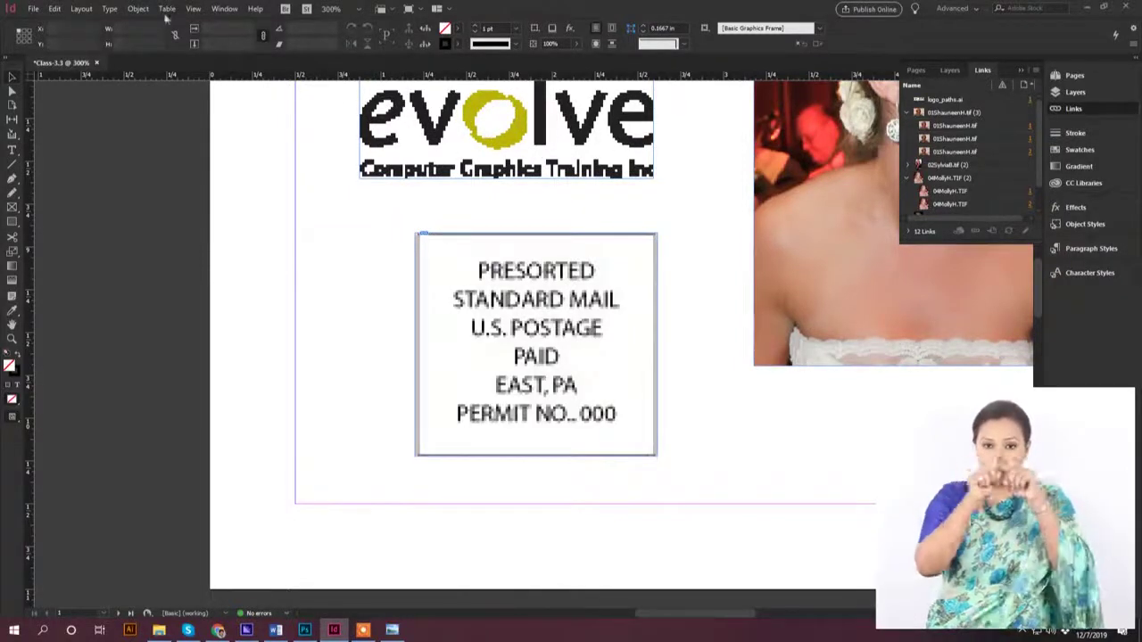
Set the document's display performance to High Quality Display and view the logo and postage permit at higher magnification
{"action": "left_click", "coordinate": [192, 9]}
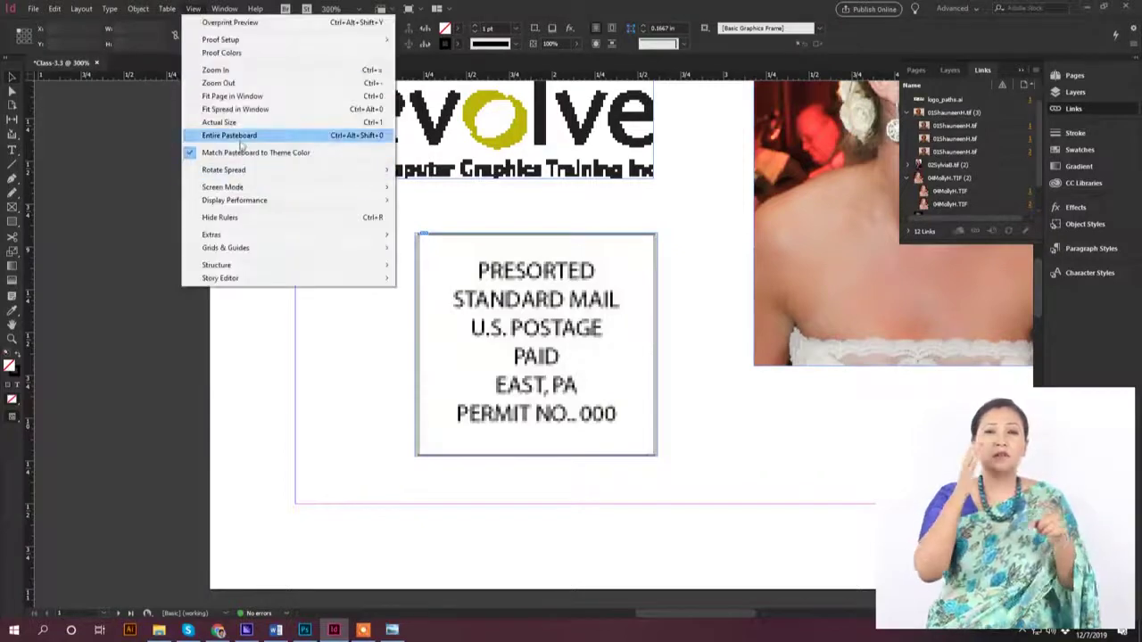
{"action": "mouse_move", "coordinate": [241, 202]}
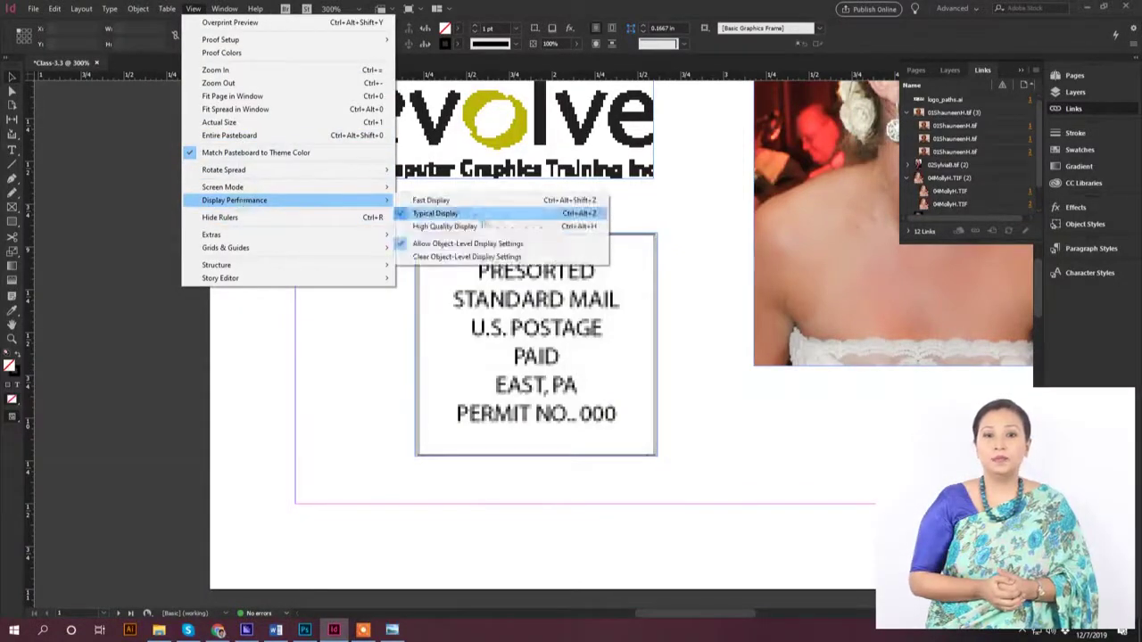
{"action": "left_click", "coordinate": [467, 234]}
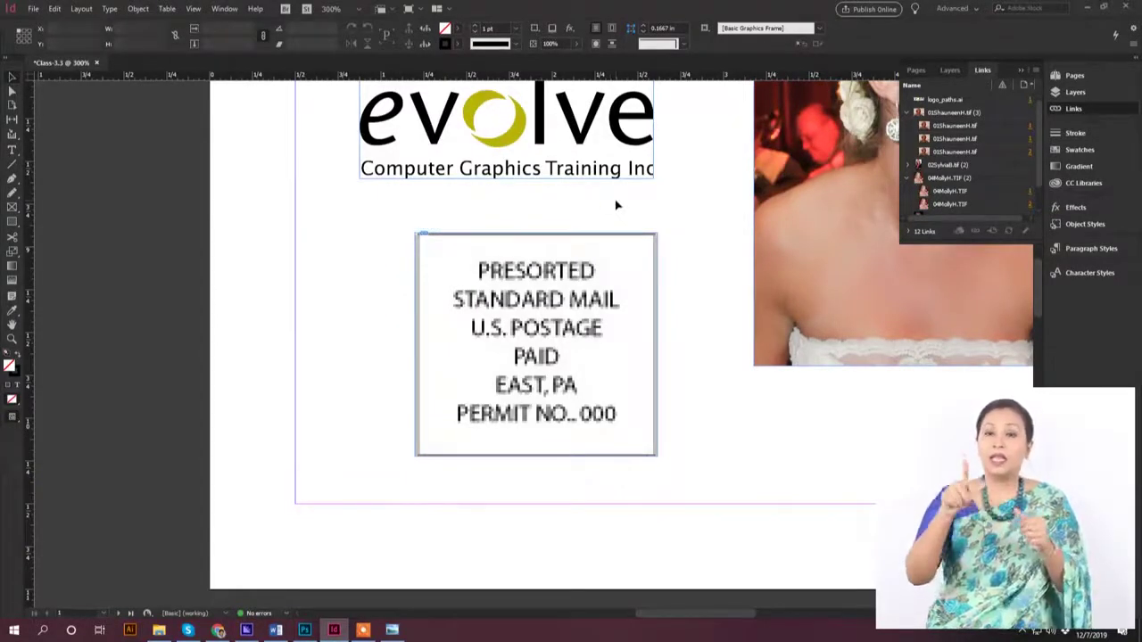
{"action": "scroll", "coordinate": [688, 390], "scroll_direction": "up", "scroll_amount": 2}
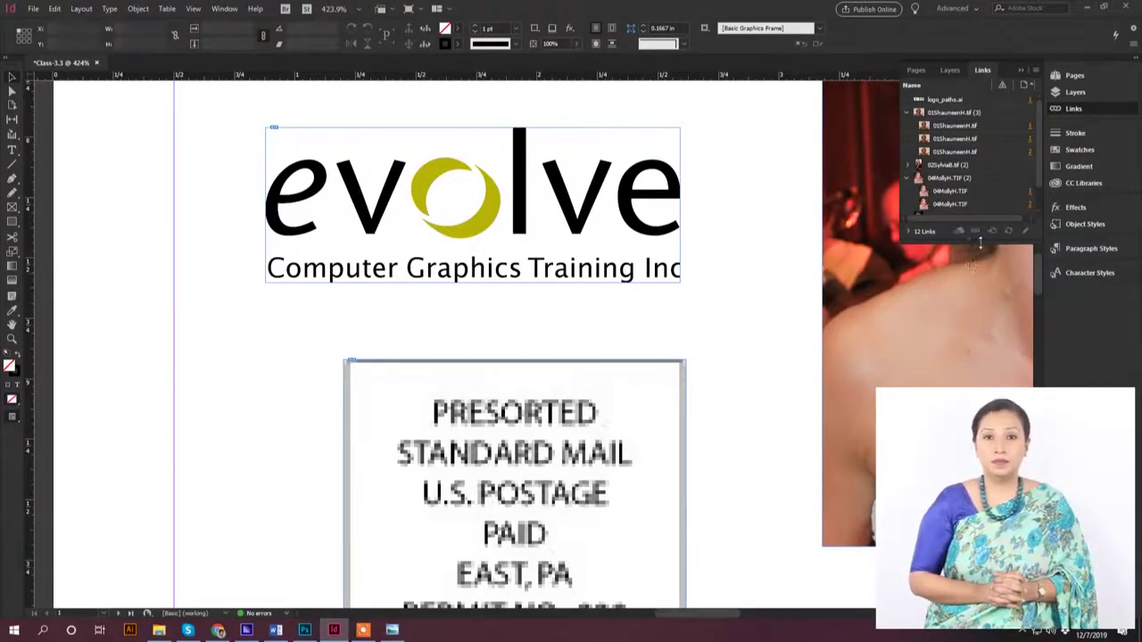
Lengthen the links list to show all links, jump to the captioned portrait on page 1, and deselect it
{"action": "left_click_drag", "start_coordinate": [979, 241], "coordinate": [979, 363]}
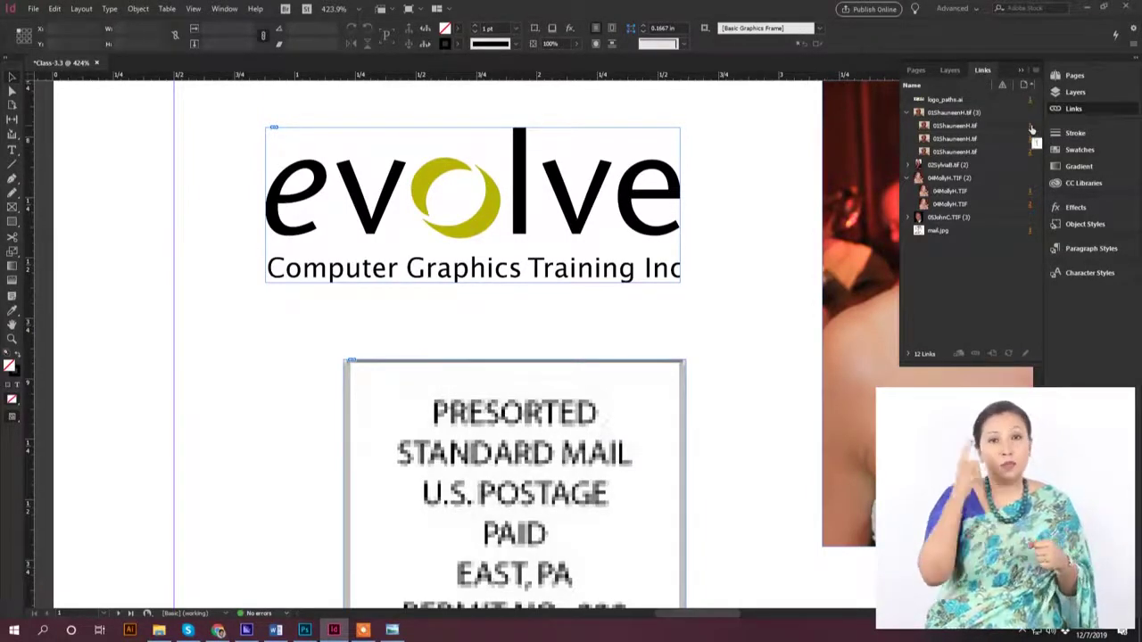
{"action": "left_click", "coordinate": [1030, 128]}
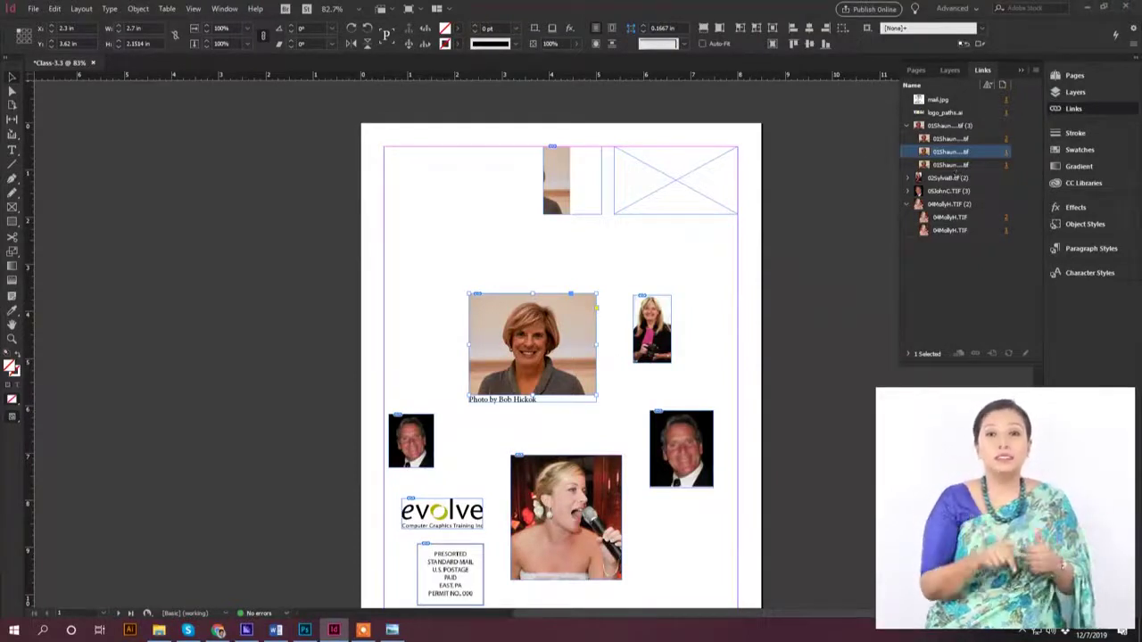
{"action": "left_click", "coordinate": [791, 153]}
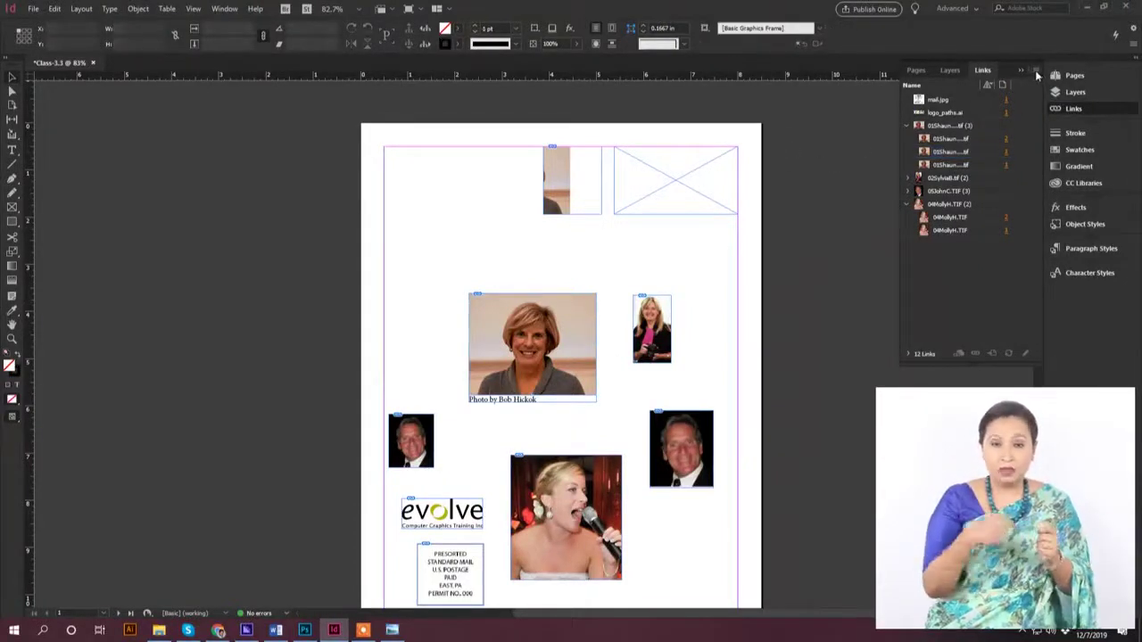
Set the links list to Large Rows and show thumbnails in the link info
{"action": "left_click", "coordinate": [1036, 72]}
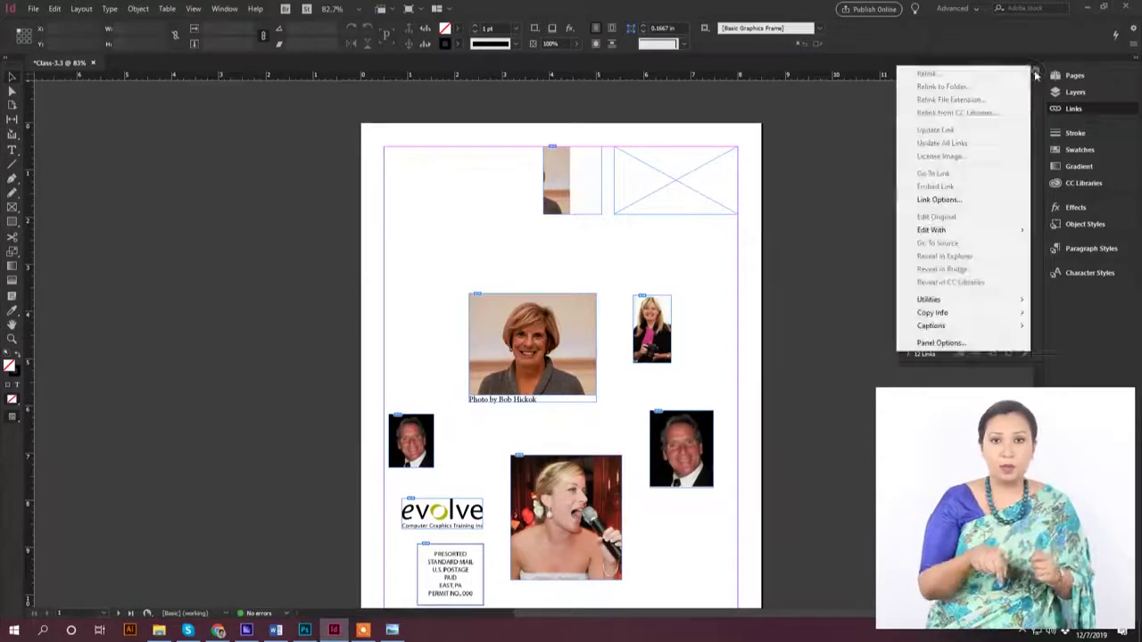
{"action": "left_click", "coordinate": [944, 348]}
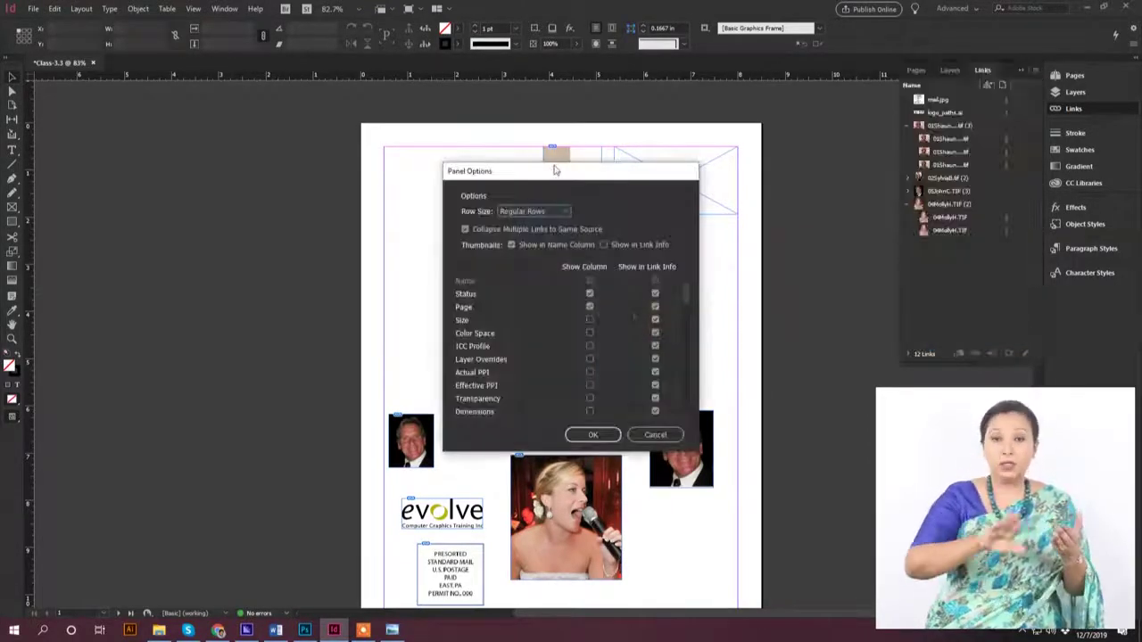
{"action": "left_click_drag", "start_coordinate": [565, 174], "coordinate": [376, 150]}
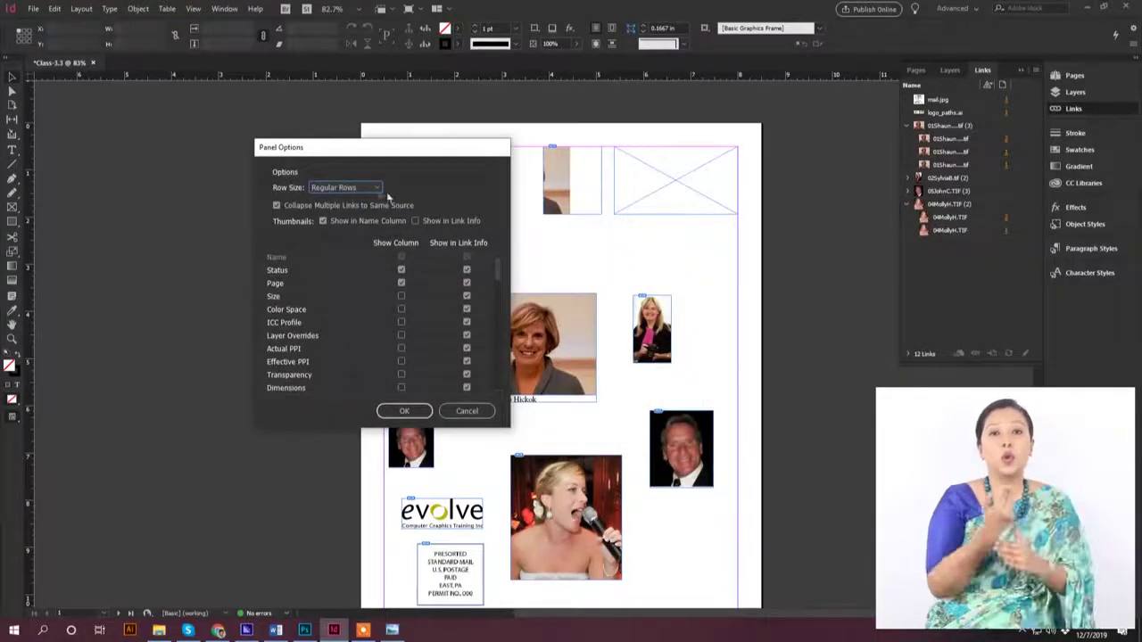
{"action": "left_click", "coordinate": [366, 186]}
{"action": "left_click", "coordinate": [351, 224]}
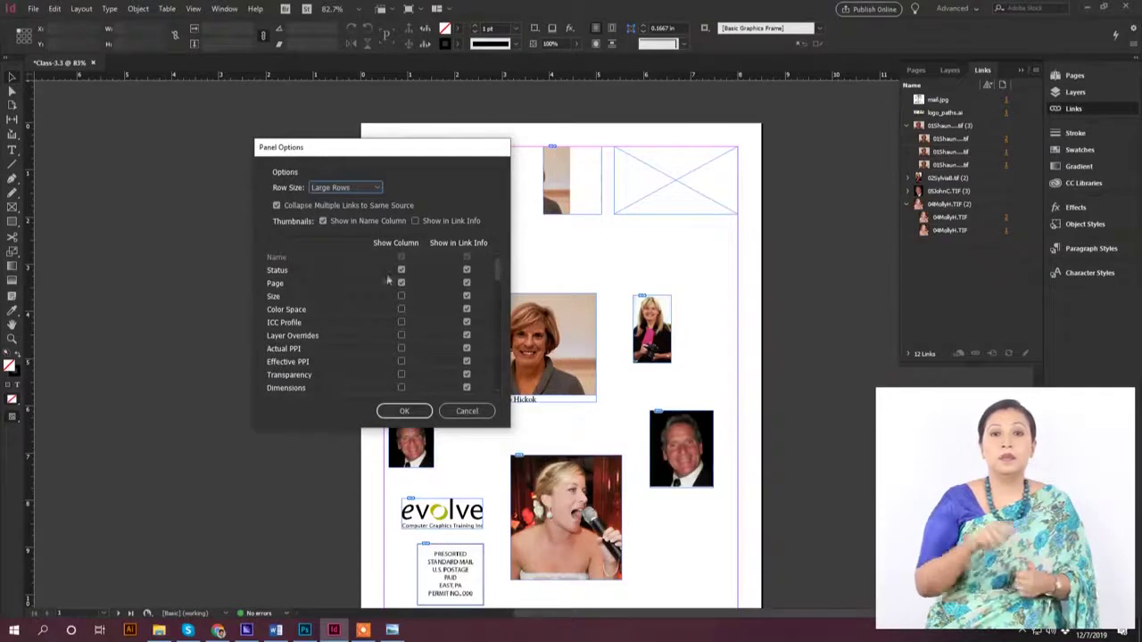
{"action": "left_click", "coordinate": [415, 221]}
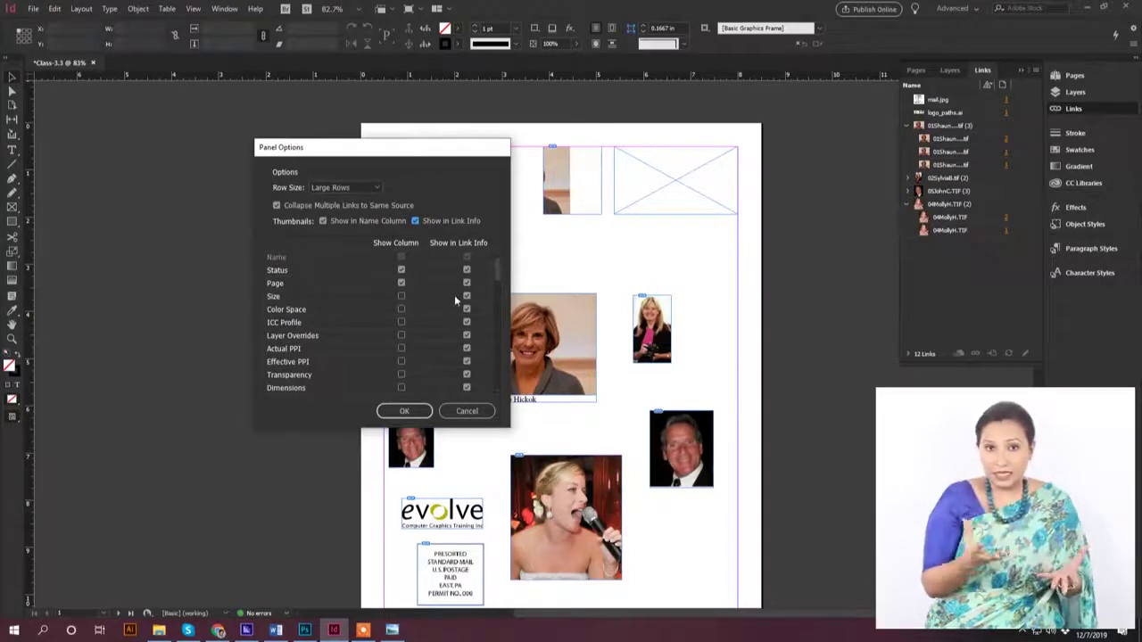
Add Dimensions, Effective PPI and Color Space columns to the links list and widen it to fit them
{"action": "scroll", "coordinate": [464, 299], "scroll_direction": "down", "scroll_amount": 2}
{"action": "scroll", "coordinate": [460, 308], "scroll_direction": "up", "scroll_amount": 1}
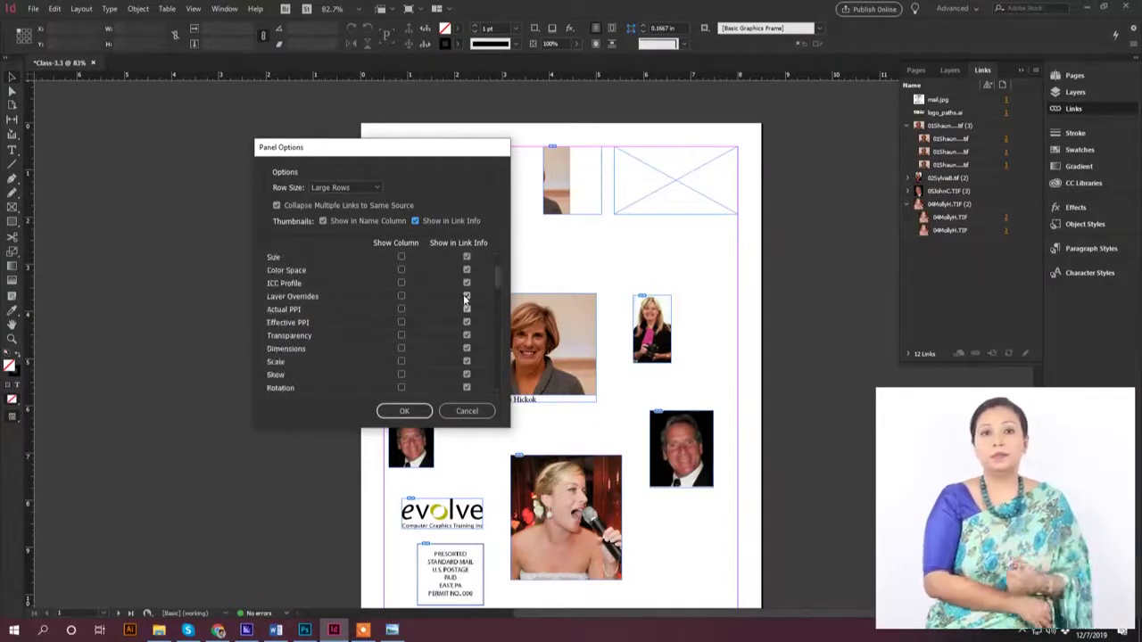
{"action": "left_click", "coordinate": [401, 347]}
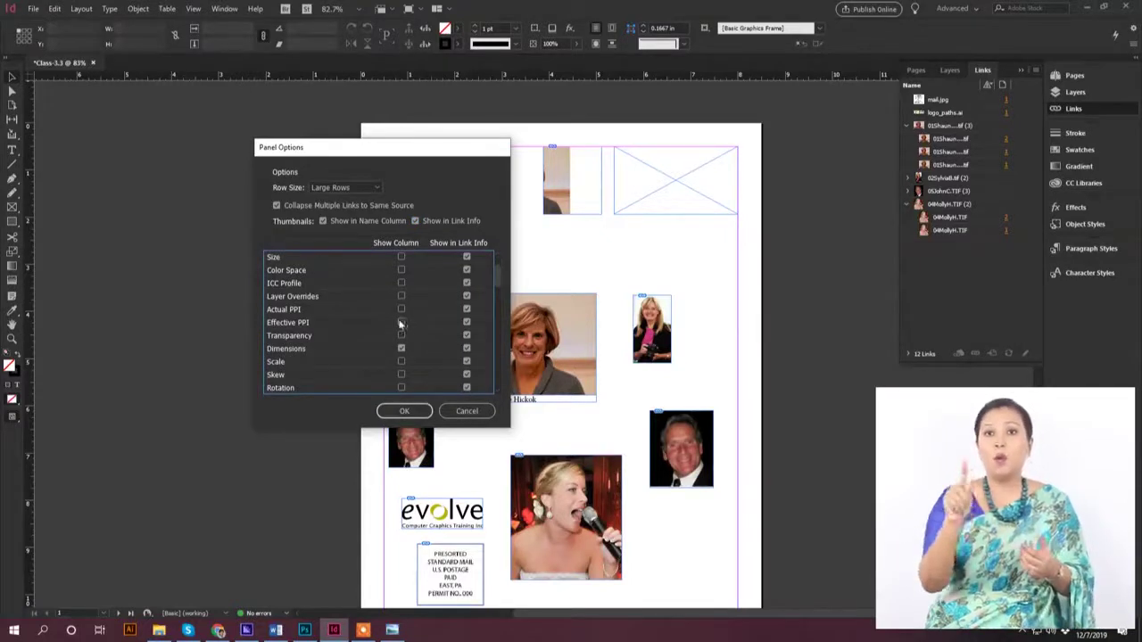
{"action": "left_click", "coordinate": [401, 322]}
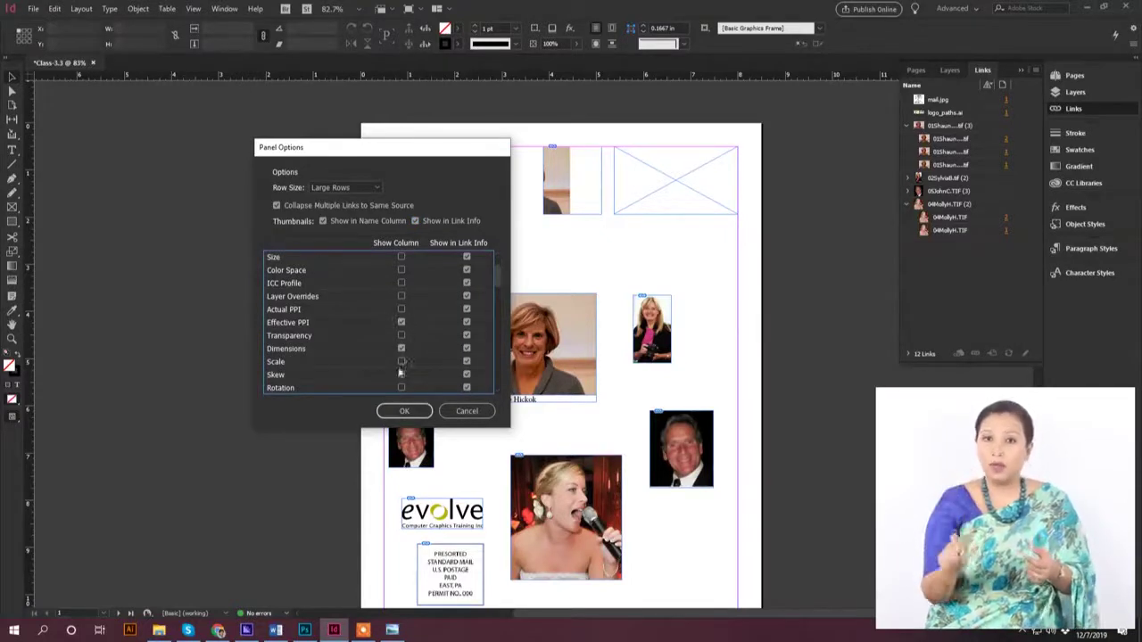
{"action": "left_click", "coordinate": [401, 269]}
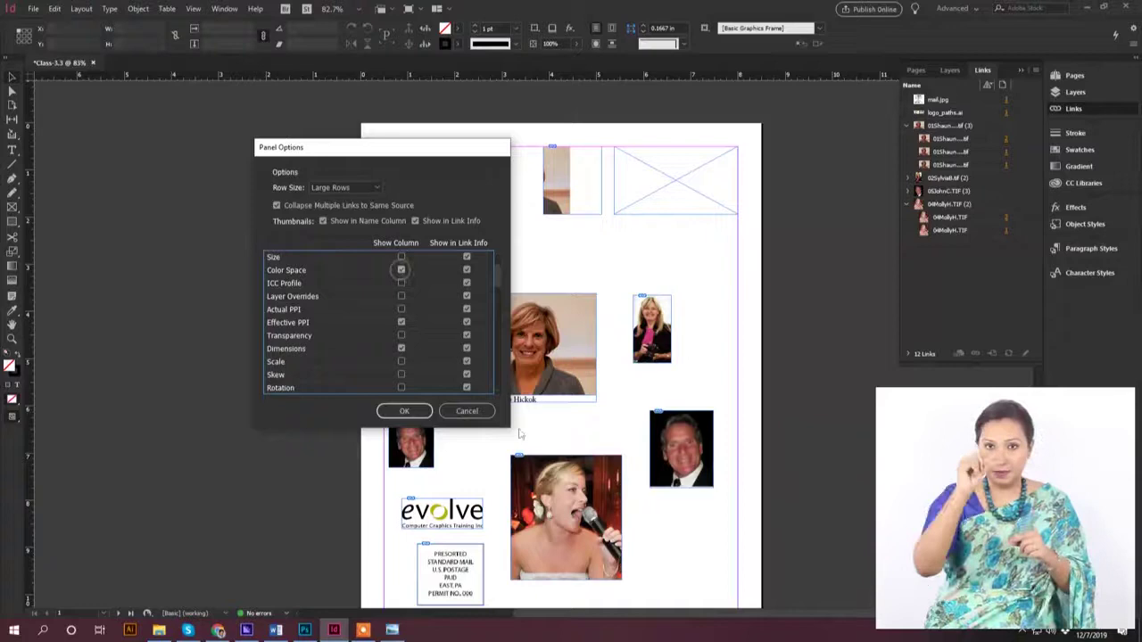
{"action": "left_click", "coordinate": [406, 412]}
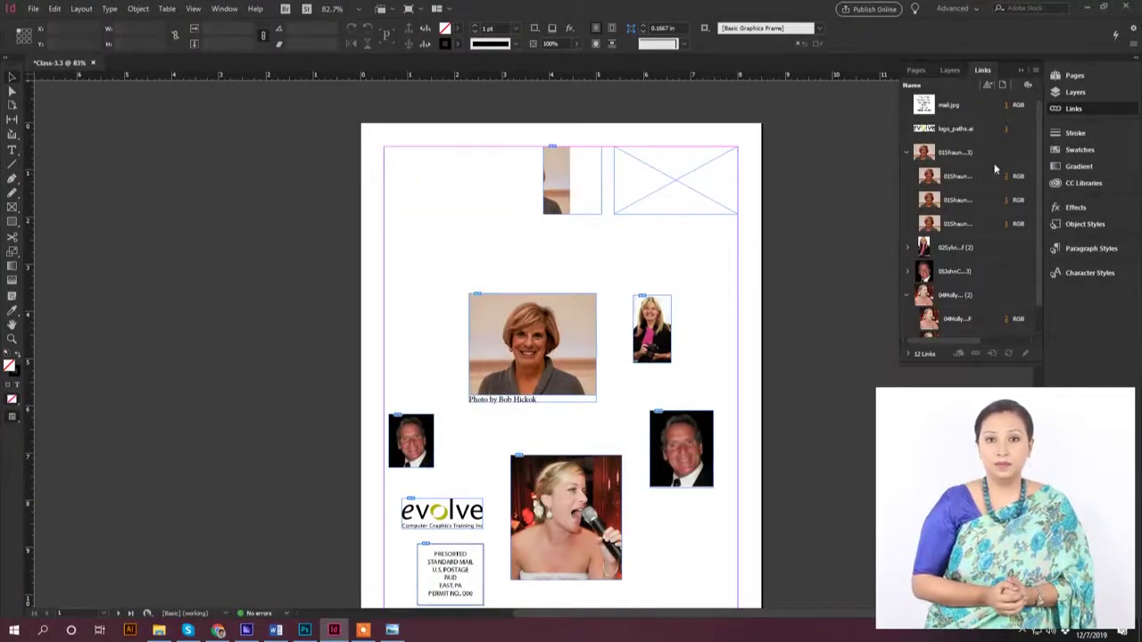
{"action": "left_click_drag", "start_coordinate": [895, 174], "coordinate": [716, 189]}
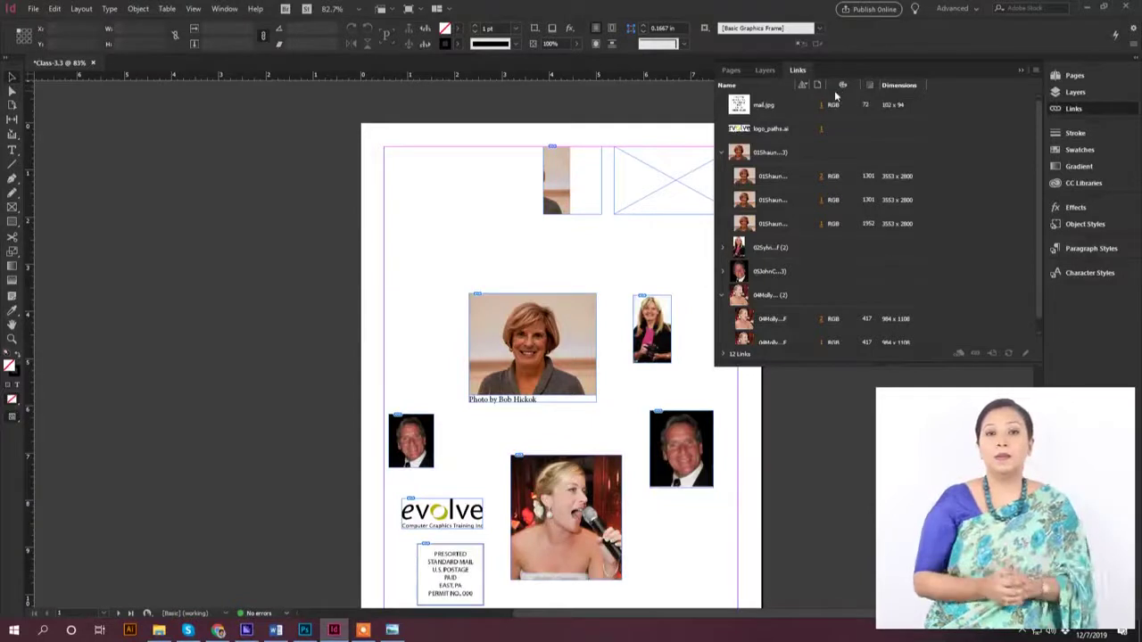
Reveal the captioned portrait's source file in File Explorer, inspect the Class-3.3 folder, and return to the document
{"action": "left_click", "coordinate": [529, 336]}
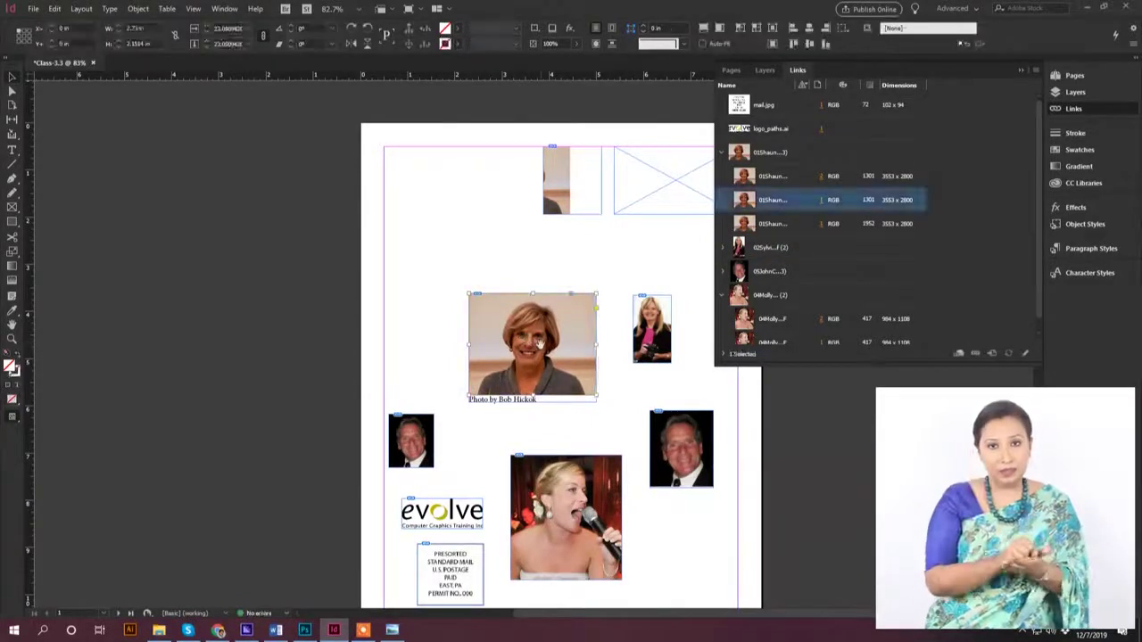
{"action": "left_click", "coordinate": [528, 342]}
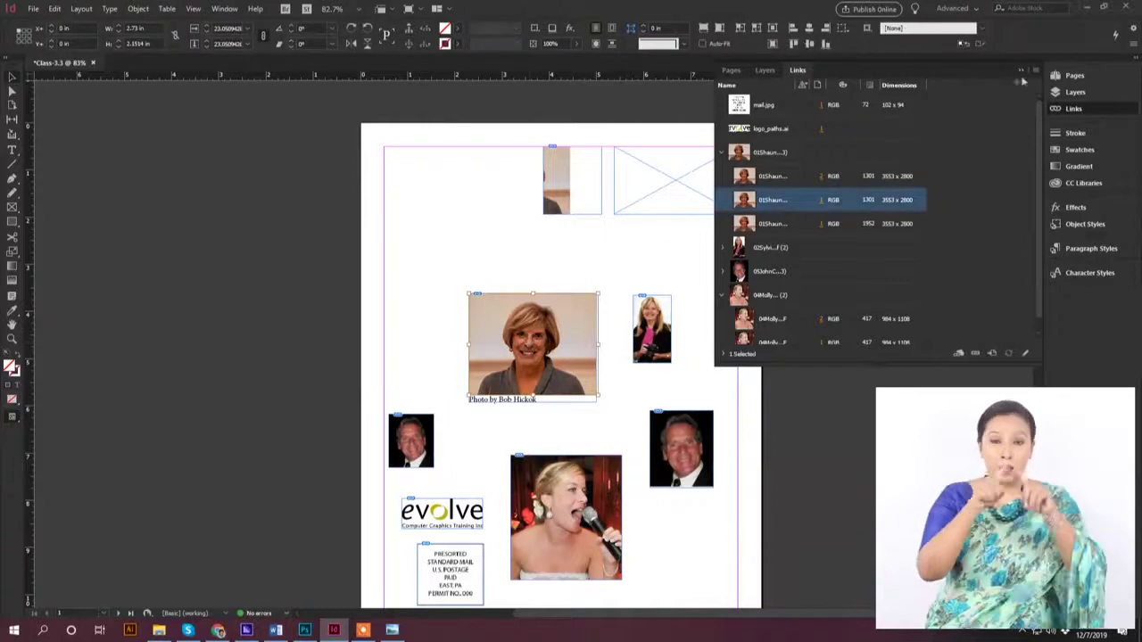
{"action": "left_click", "coordinate": [1039, 73]}
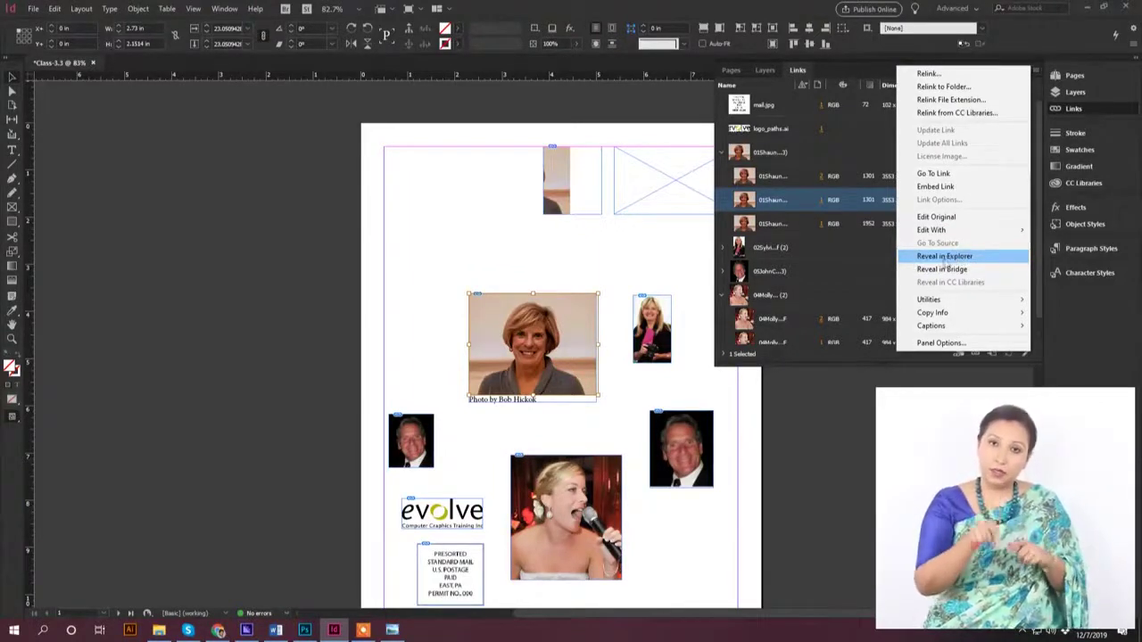
{"action": "left_click", "coordinate": [953, 257]}
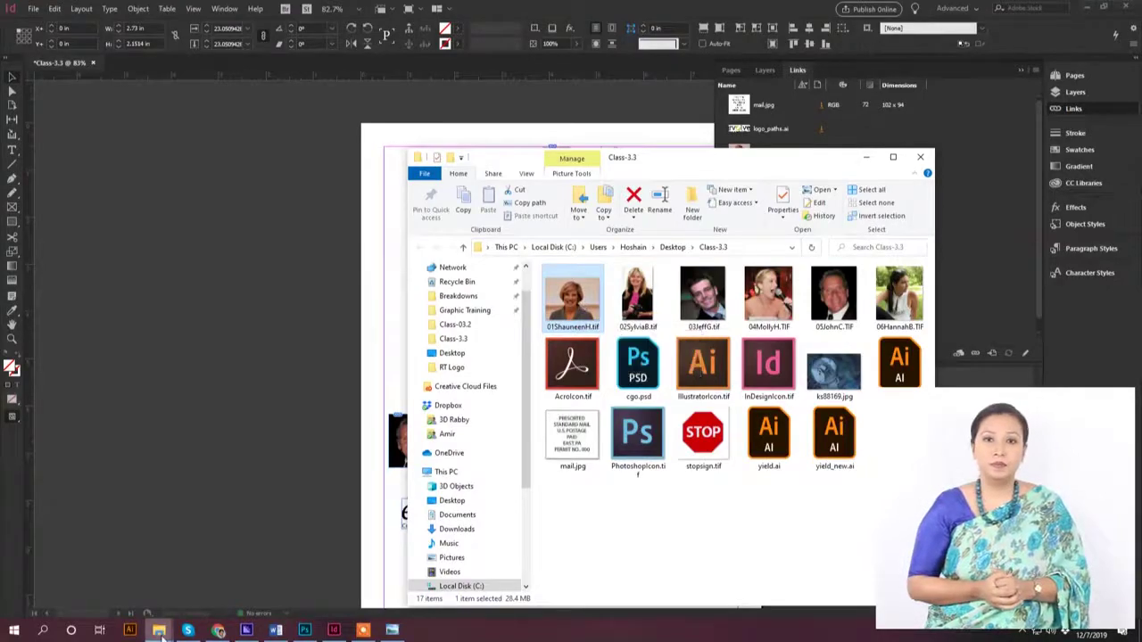
{"action": "mouse_move", "coordinate": [159, 630]}
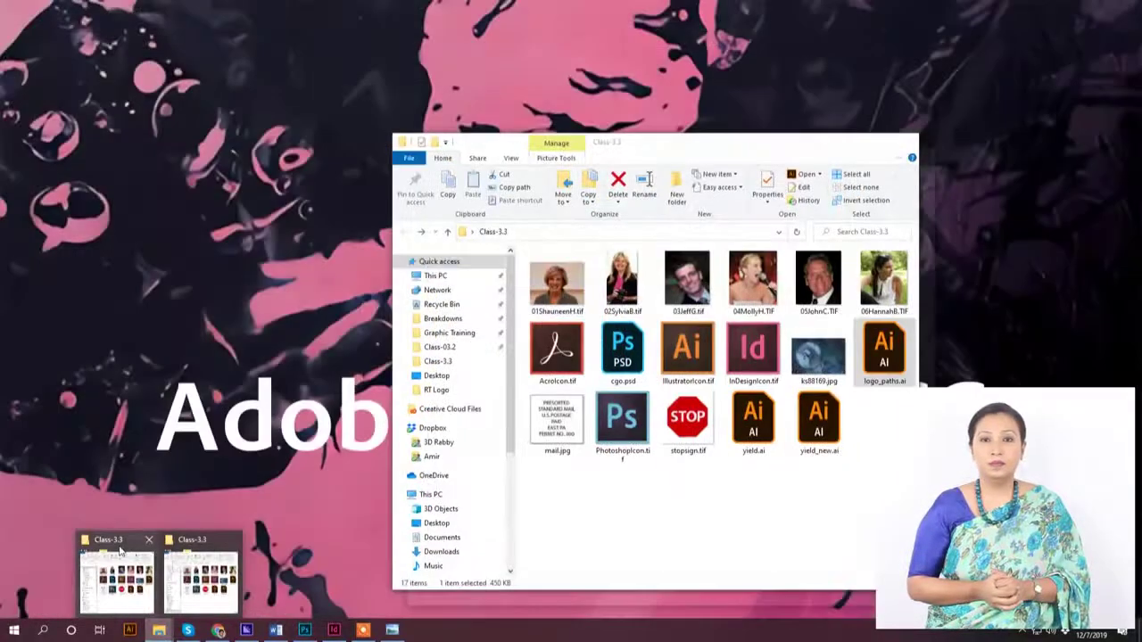
{"action": "left_click", "coordinate": [202, 576]}
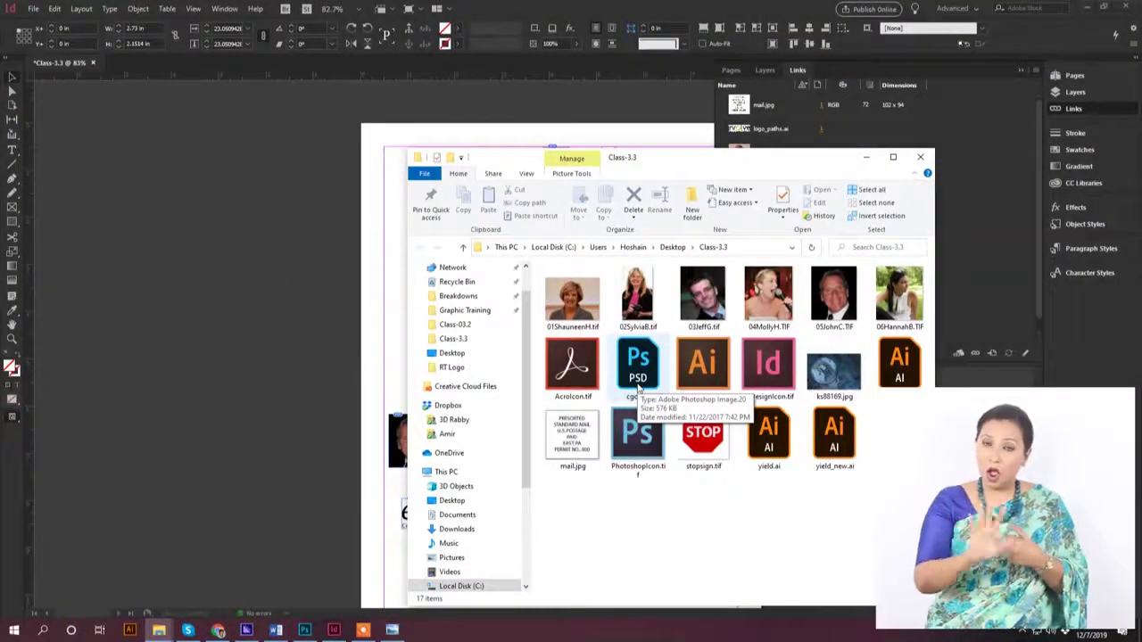
{"action": "left_click", "coordinate": [999, 250]}
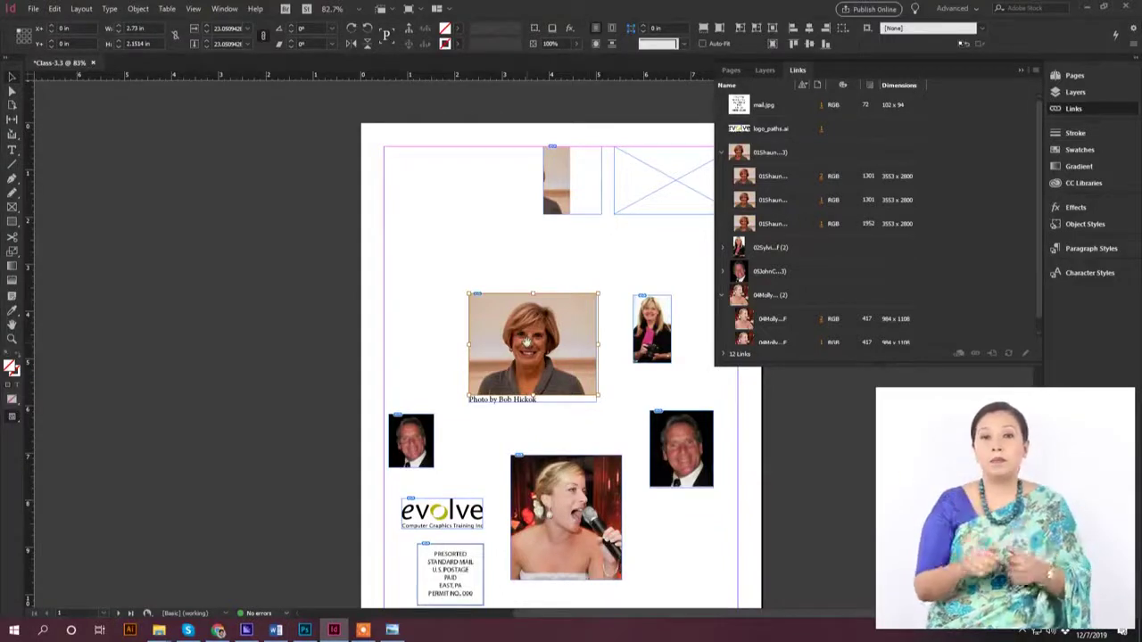
Open the captioned portrait's linked original in Photoshop for editing
{"action": "left_click", "coordinate": [918, 200]}
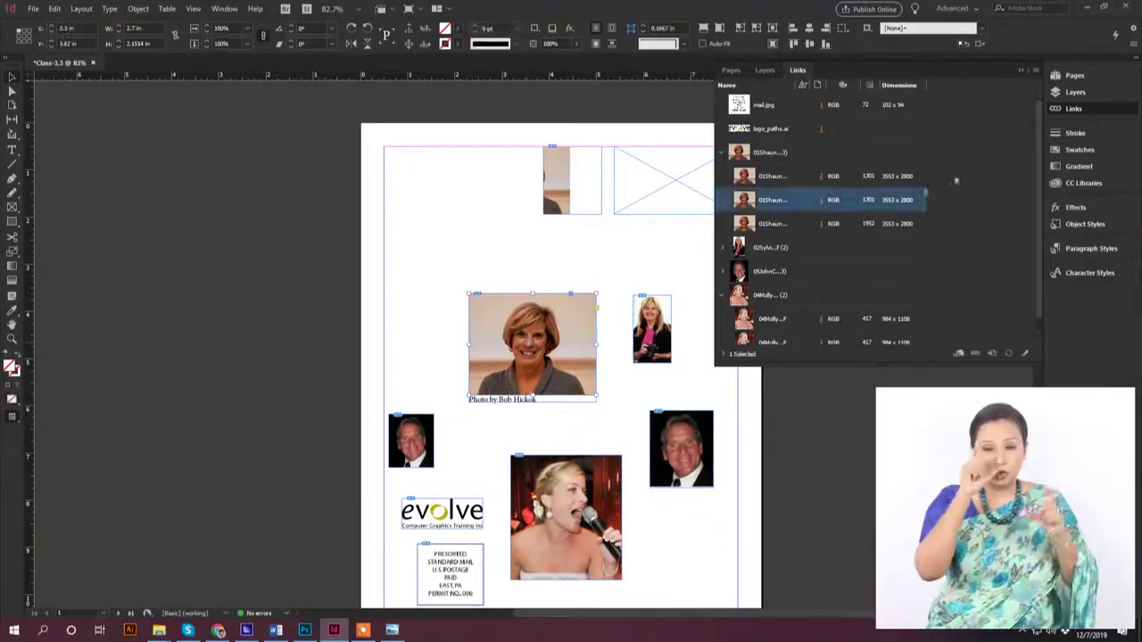
{"action": "right_click", "coordinate": [881, 203]}
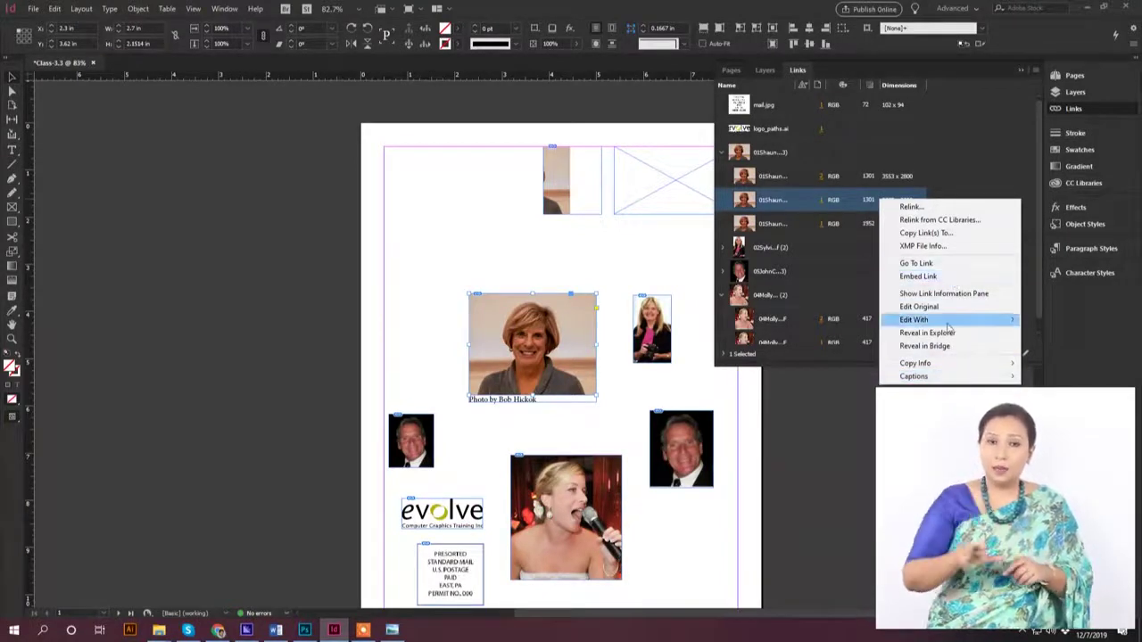
{"action": "mouse_move", "coordinate": [946, 322]}
{"action": "left_click", "coordinate": [780, 332]}
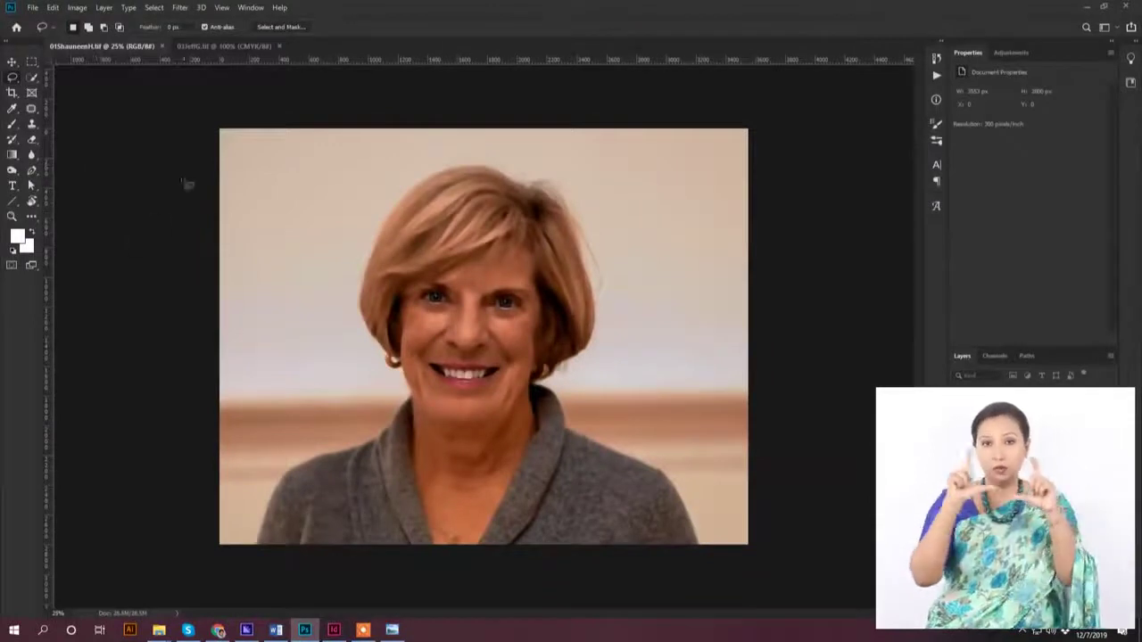
{"action": "left_click", "coordinate": [12, 79]}
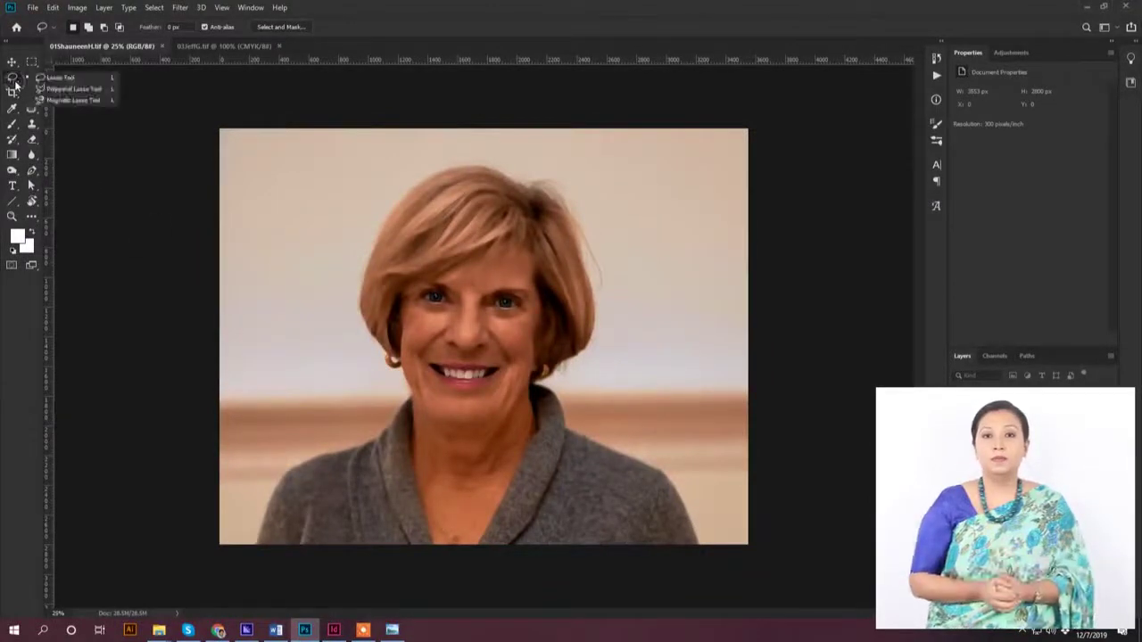
{"action": "left_click", "coordinate": [39, 79]}
{"action": "left_click", "coordinate": [32, 77]}
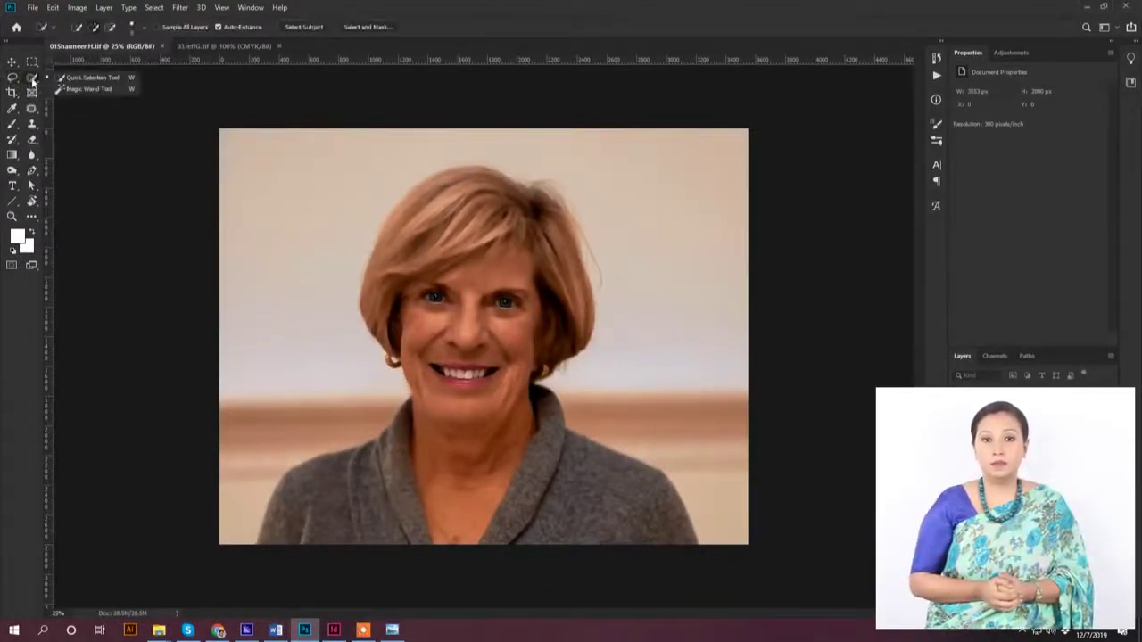
{"action": "left_click", "coordinate": [120, 89]}
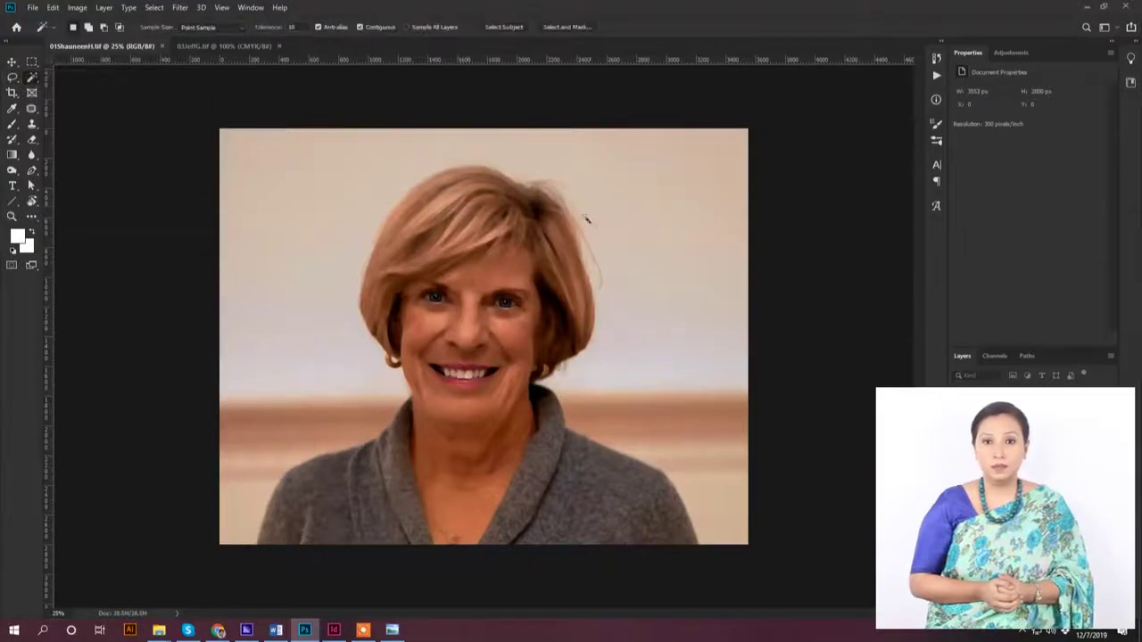
Select the woman's hair, face and sweater with the Quick Selection tool, leaving out the background
{"action": "left_click", "coordinate": [32, 78]}
{"action": "left_click", "coordinate": [85, 77]}
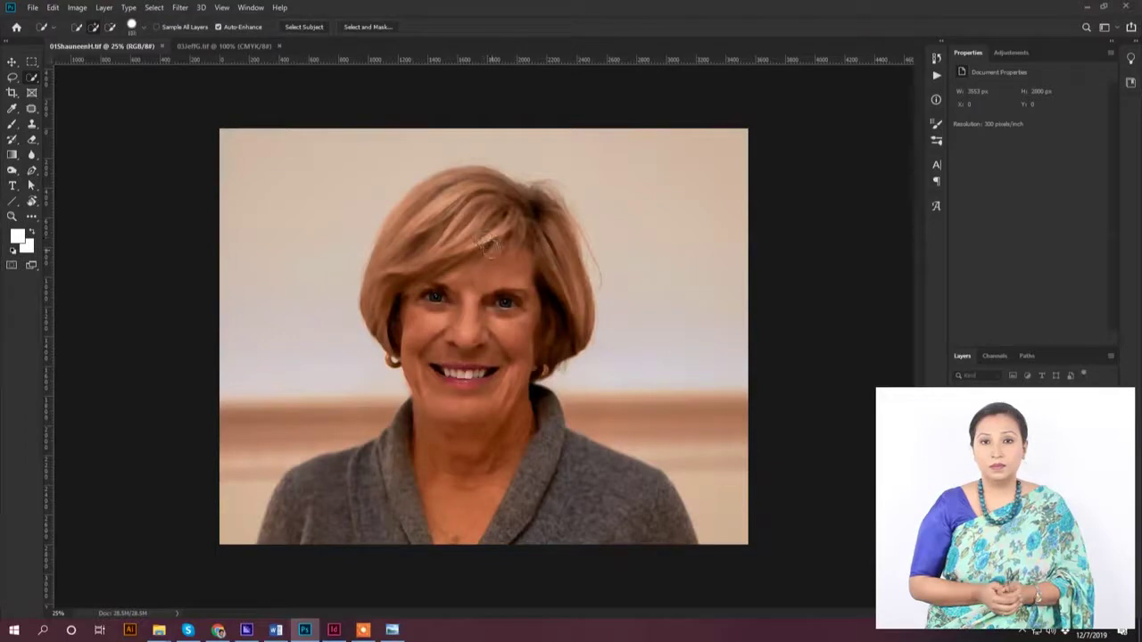
{"action": "mouse_move", "coordinate": [478, 216]}
{"action": "left_mouse_down"}
{"action": "mouse_move", "coordinate": [481, 356]}
{"action": "mouse_move", "coordinate": [464, 491]}
{"action": "left_mouse_up"}
{"action": "left_click_drag", "start_coordinate": [488, 535], "coordinate": [642, 464]}
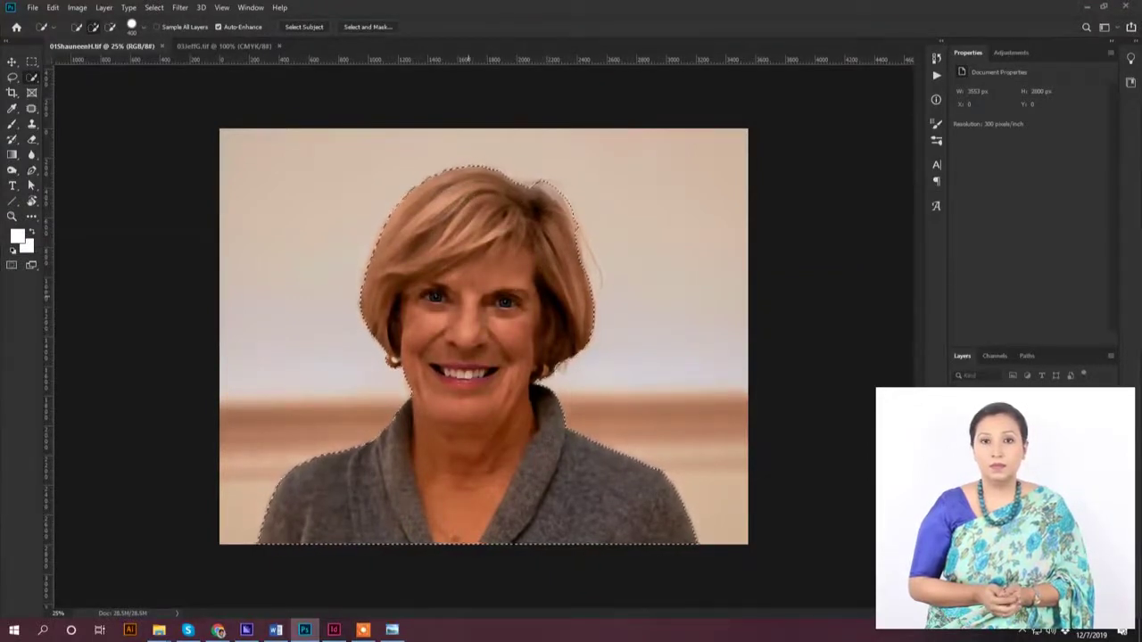
Refine the selection around the woman's hair with the Refine Edge Brush and output her to a separate layer without the background
{"action": "left_click", "coordinate": [368, 27]}
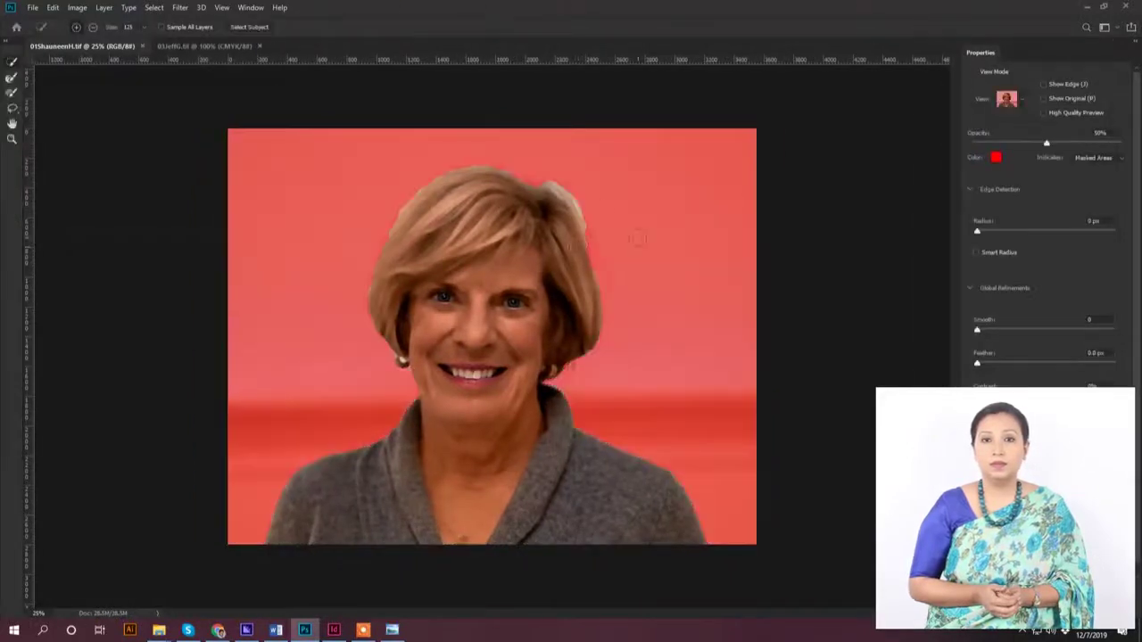
{"action": "left_click", "coordinate": [11, 77]}
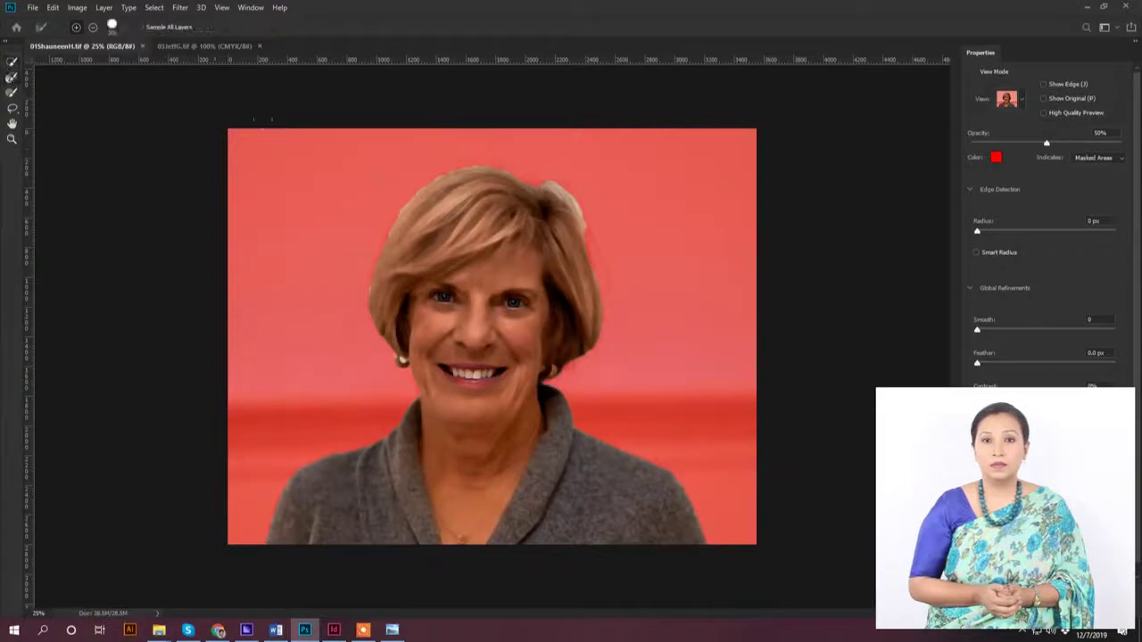
{"action": "left_click_drag", "start_coordinate": [534, 172], "coordinate": [566, 218]}
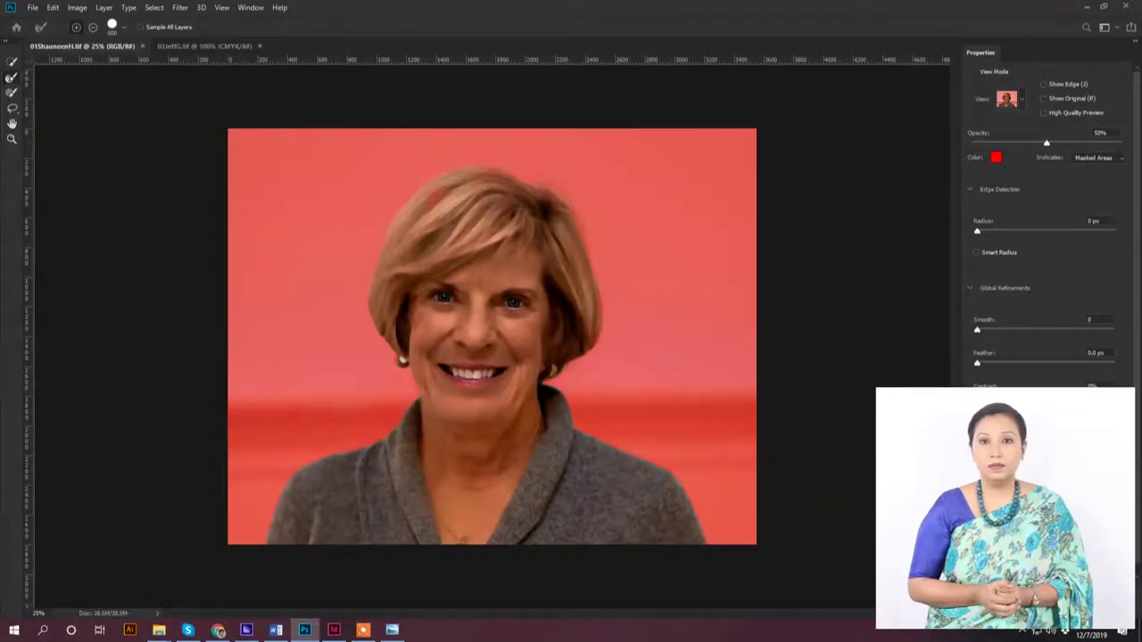
{"action": "key", "text": "Return"}
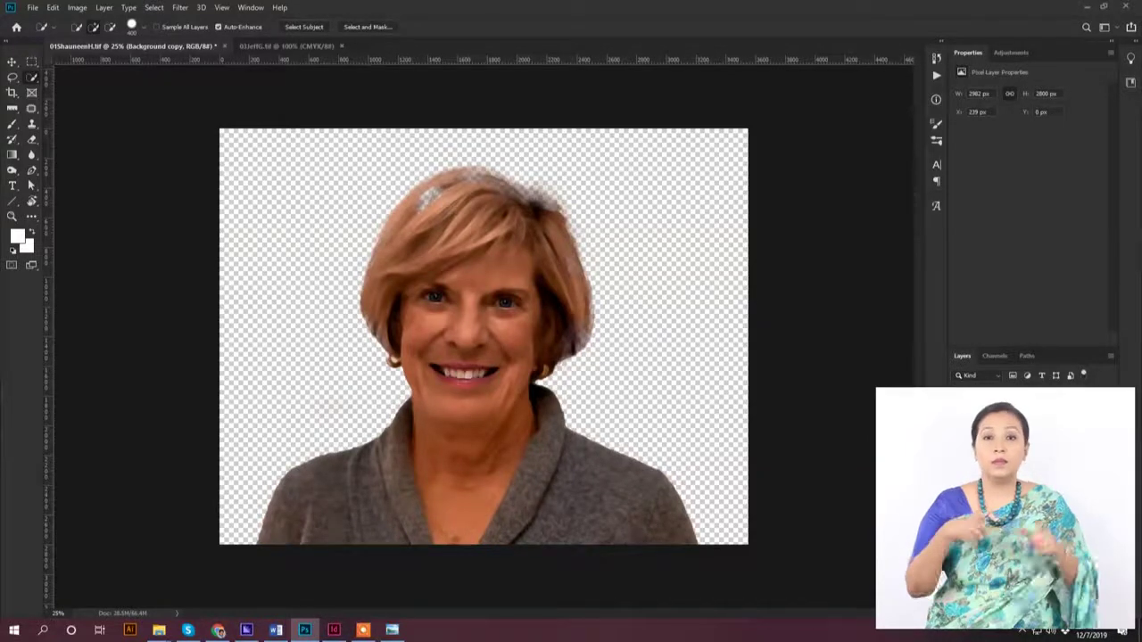
Save the cut-out portrait as a layered TIFF with no image compression, Interleaved pixel order and RLE layer compression
{"action": "key", "text": "ctrl+s"}
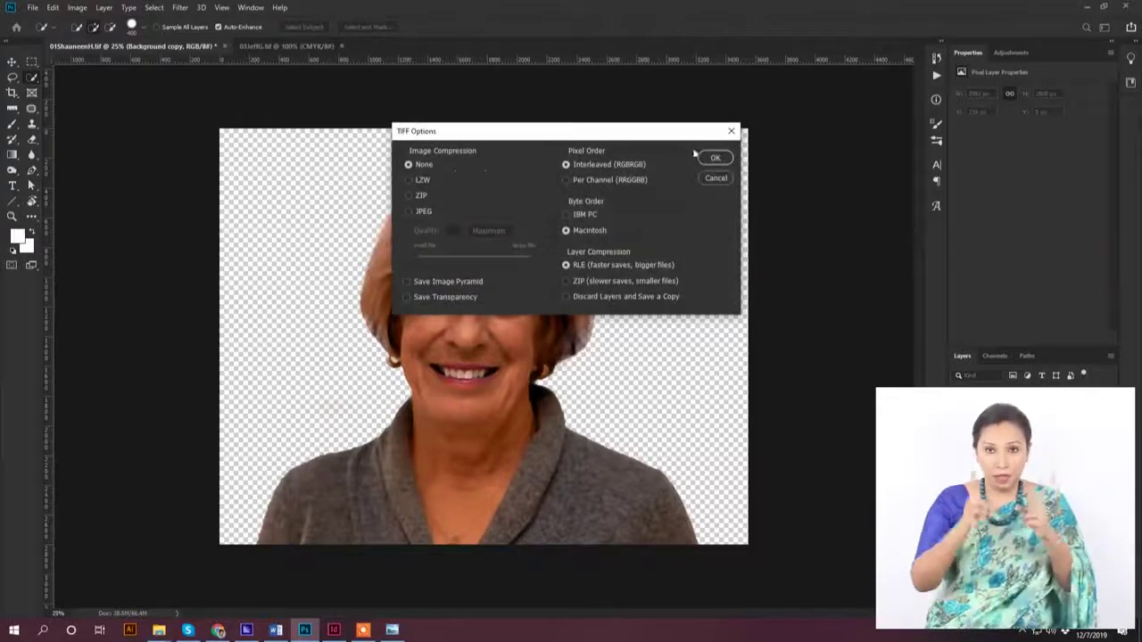
{"action": "left_click", "coordinate": [715, 158]}
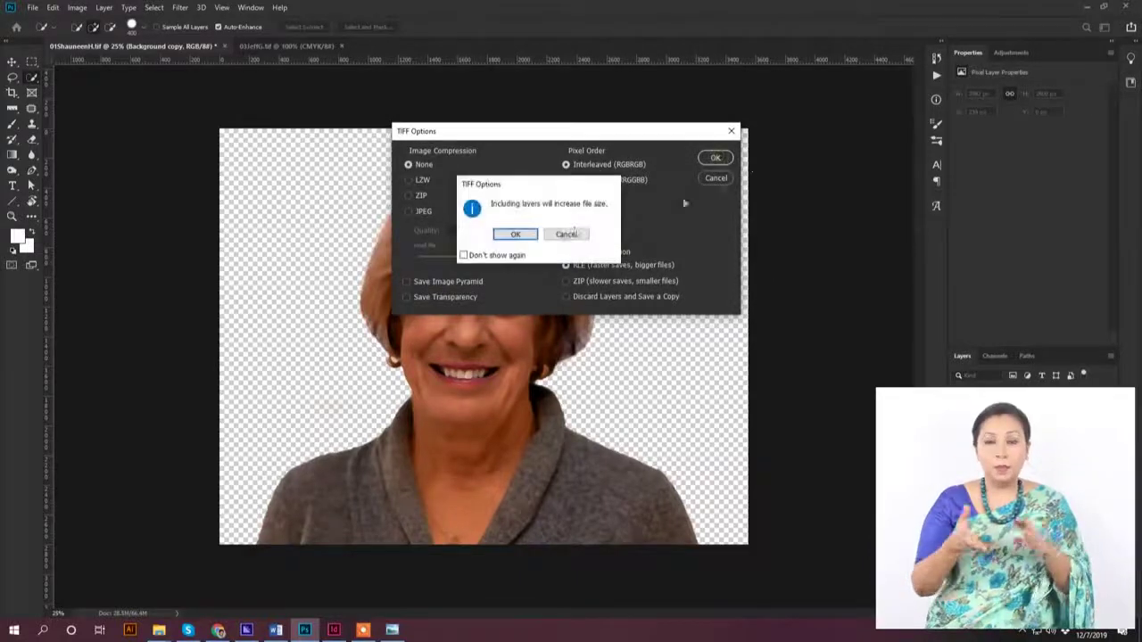
{"action": "left_click", "coordinate": [516, 234]}
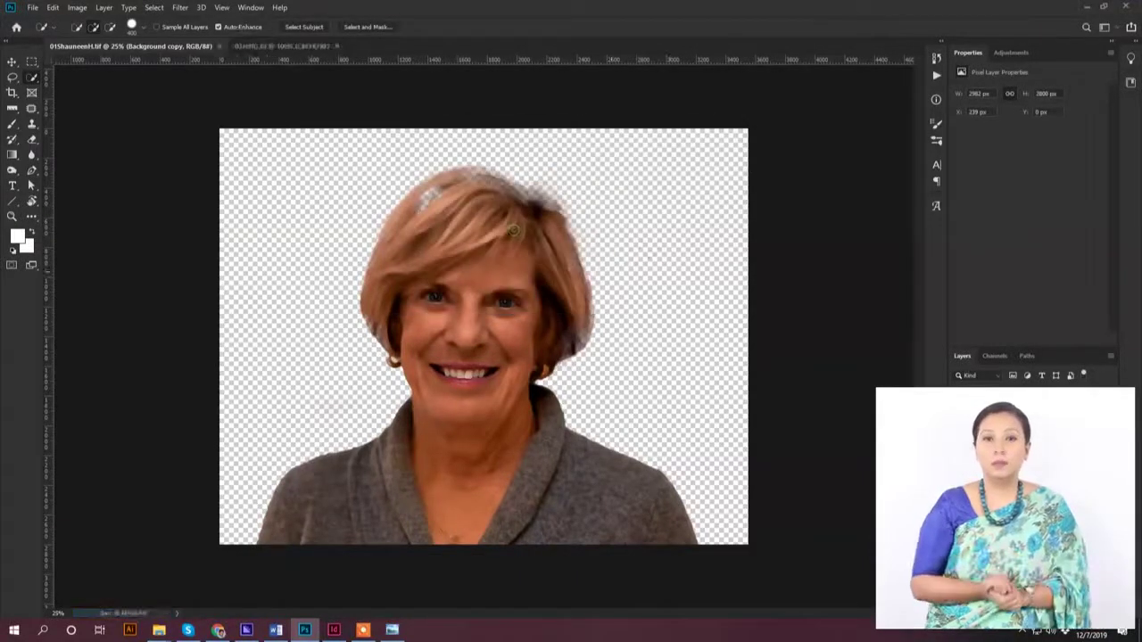
Switch back to InDesign and move the empty graphics frame to the page's upper left, beside the cropped portrait
{"action": "left_click", "coordinate": [335, 632]}
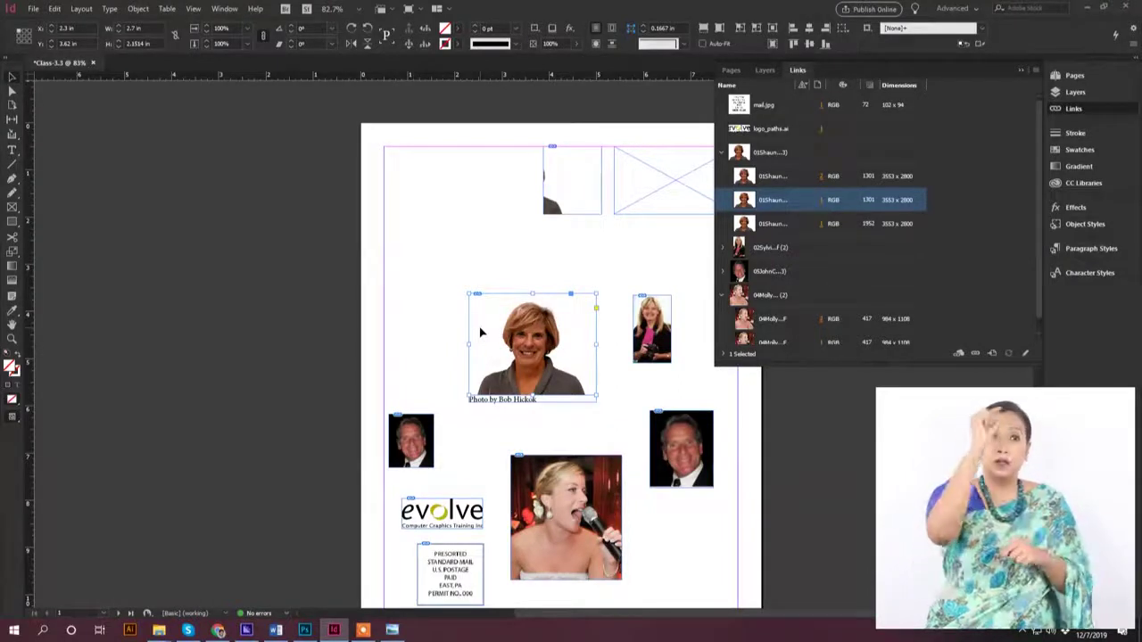
{"action": "left_click_drag", "start_coordinate": [676, 171], "coordinate": [486, 195]}
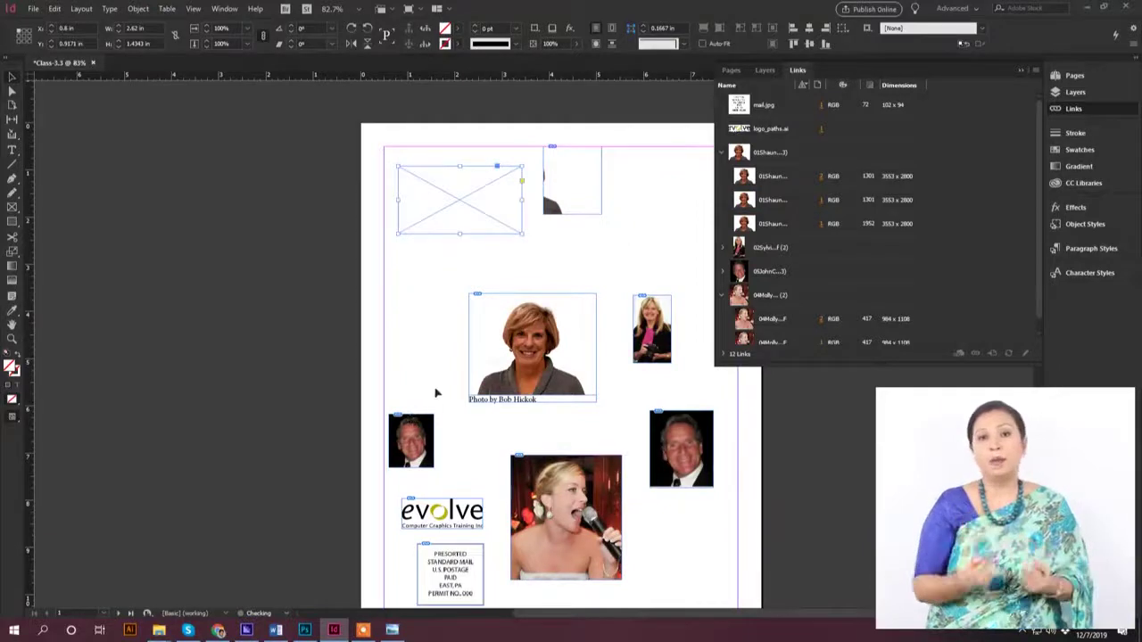
Move the lower-right corner point of the singer photo's frame inward to give the frame a slanted edge, then select the photo inside it
{"action": "left_click", "coordinate": [584, 514]}
{"action": "scroll", "coordinate": [586, 521], "scroll_direction": "down", "scroll_amount": 3}
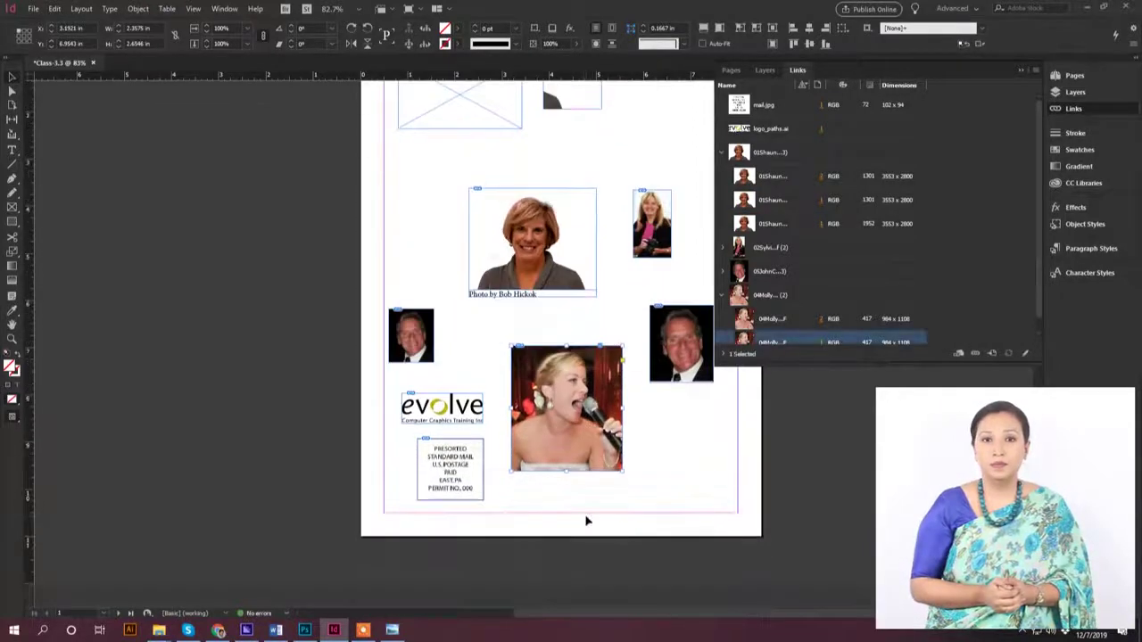
{"action": "left_click", "coordinate": [12, 91]}
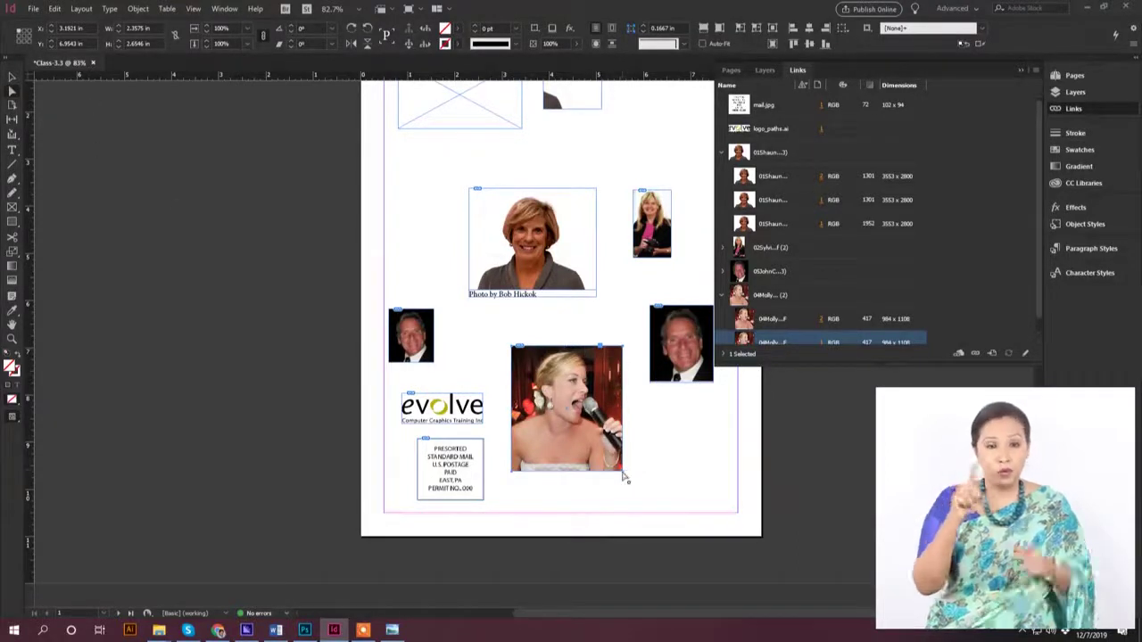
{"action": "mouse_move", "coordinate": [624, 477]}
{"action": "left_mouse_down"}
{"action": "mouse_move", "coordinate": [615, 476]}
{"action": "mouse_move", "coordinate": [658, 464]}
{"action": "mouse_move", "coordinate": [701, 482]}
{"action": "mouse_move", "coordinate": [623, 483]}
{"action": "left_mouse_up"}
{"action": "scroll", "coordinate": [623, 483], "scroll_direction": "up", "scroll_amount": 5}
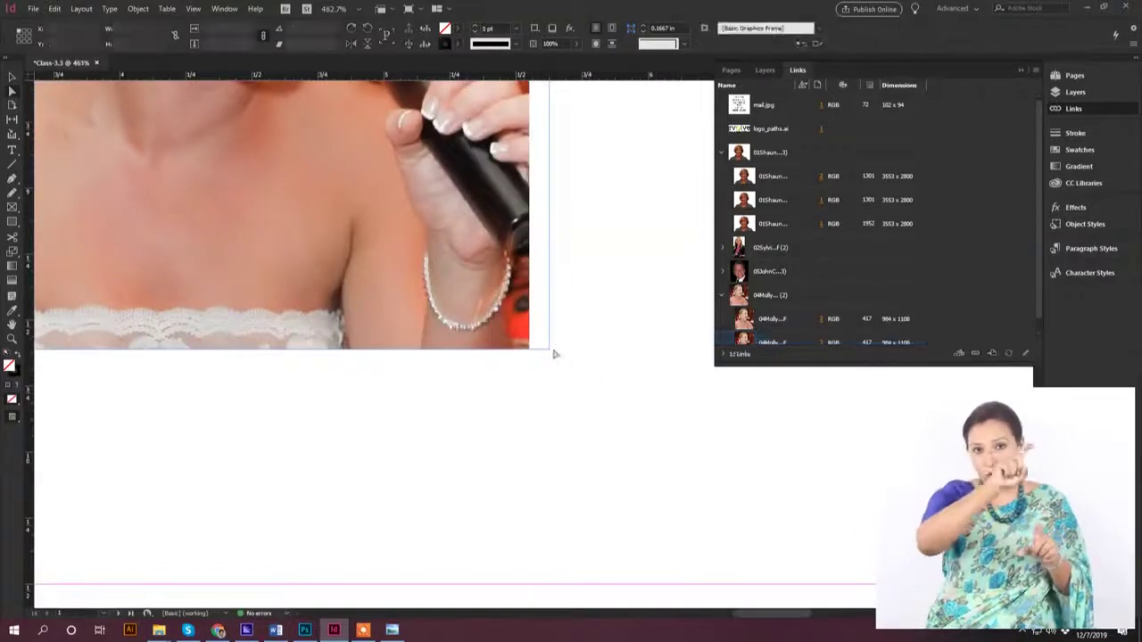
{"action": "left_click", "coordinate": [503, 349]}
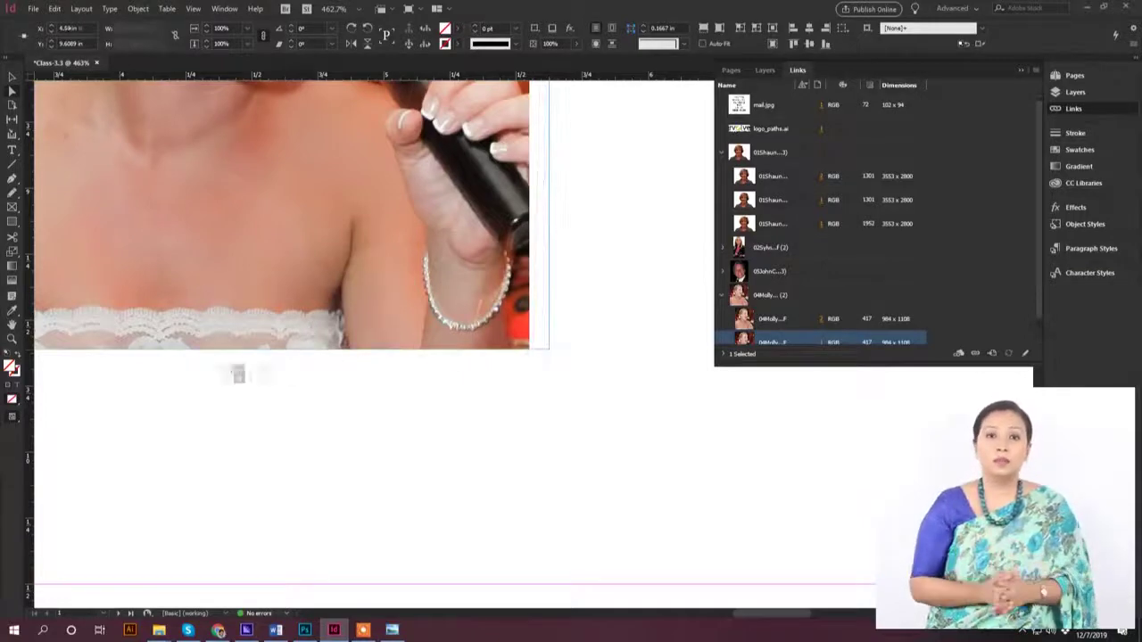
{"action": "scroll", "coordinate": [172, 382], "scroll_direction": "down", "scroll_amount": 5}
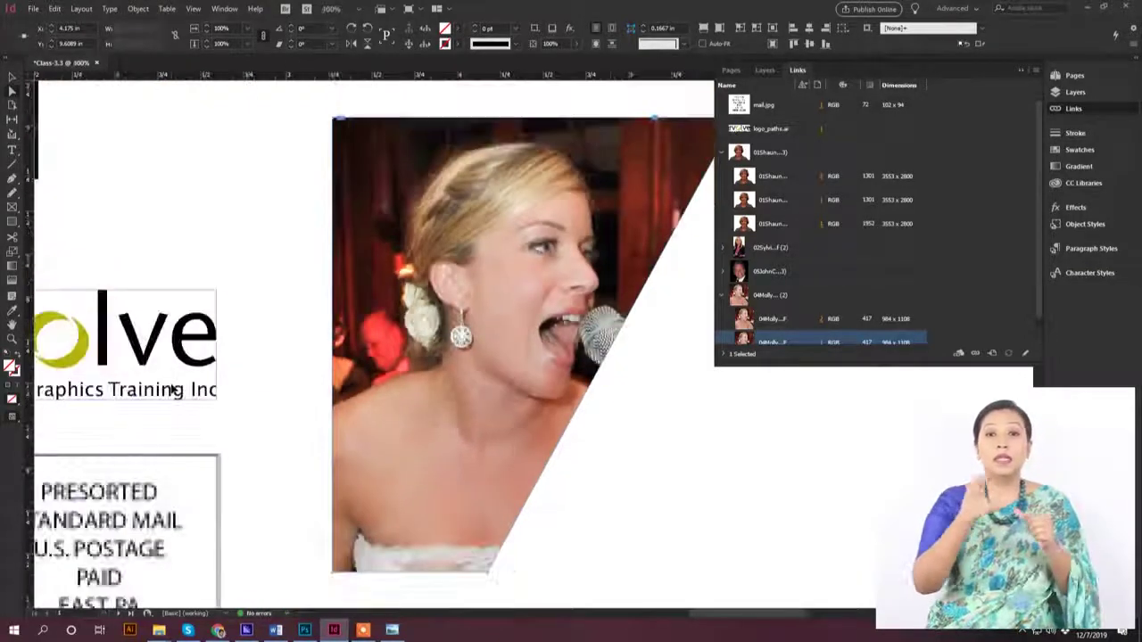
{"action": "scroll", "coordinate": [557, 241], "scroll_direction": "right", "scroll_amount": 3}
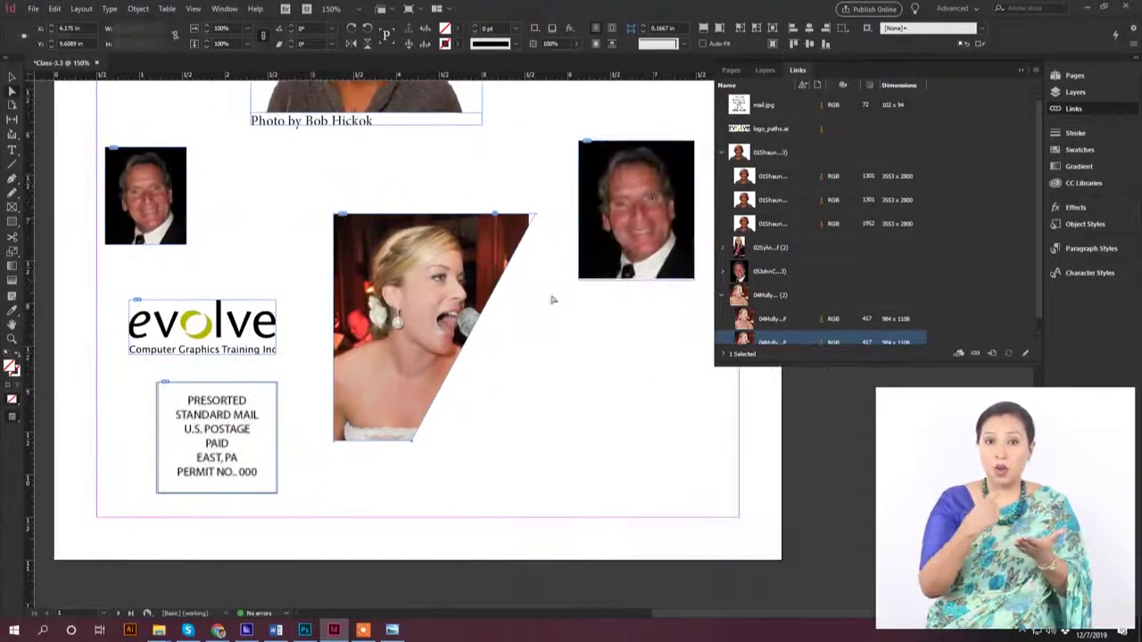
{"action": "left_click", "coordinate": [464, 288]}
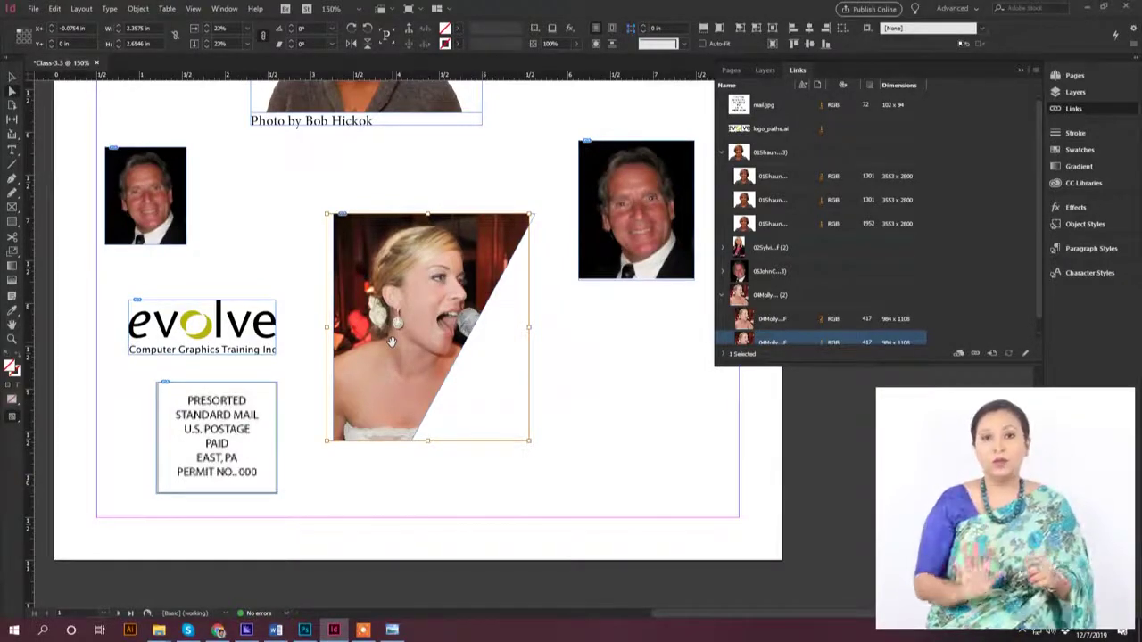
Browse the Class-3.3 folder in Bridge and load AcroIcon.tif, cgo.psd, IllustratorIcon.tif, InDesignIcon.tif and ks88169.jpg into the document
{"action": "left_click", "coordinate": [33, 10]}
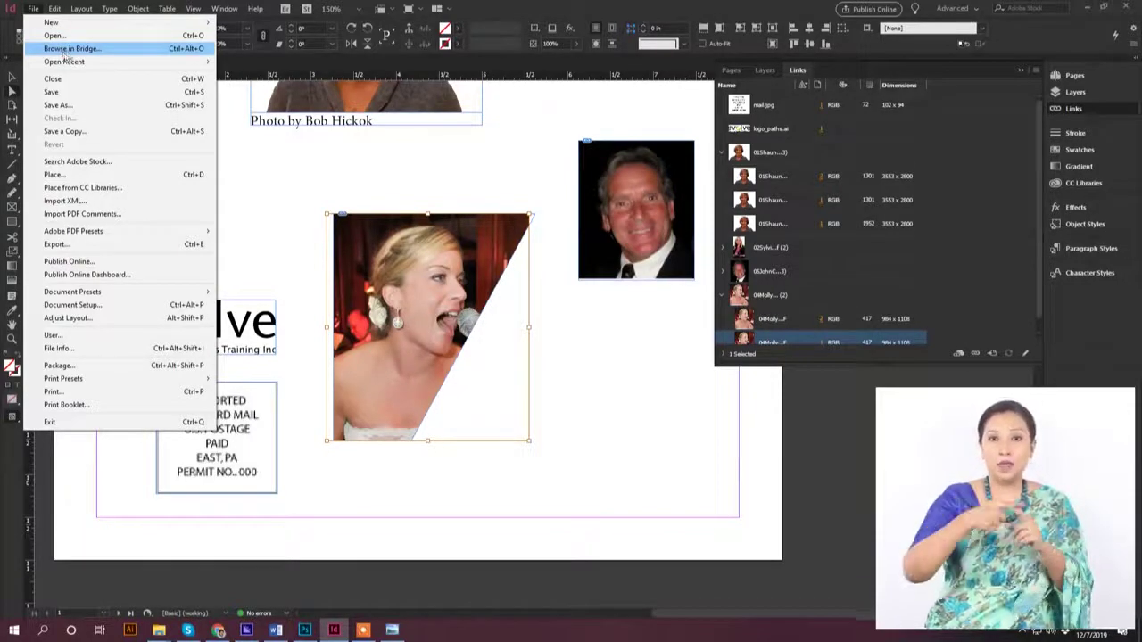
{"action": "key", "text": "Escape"}
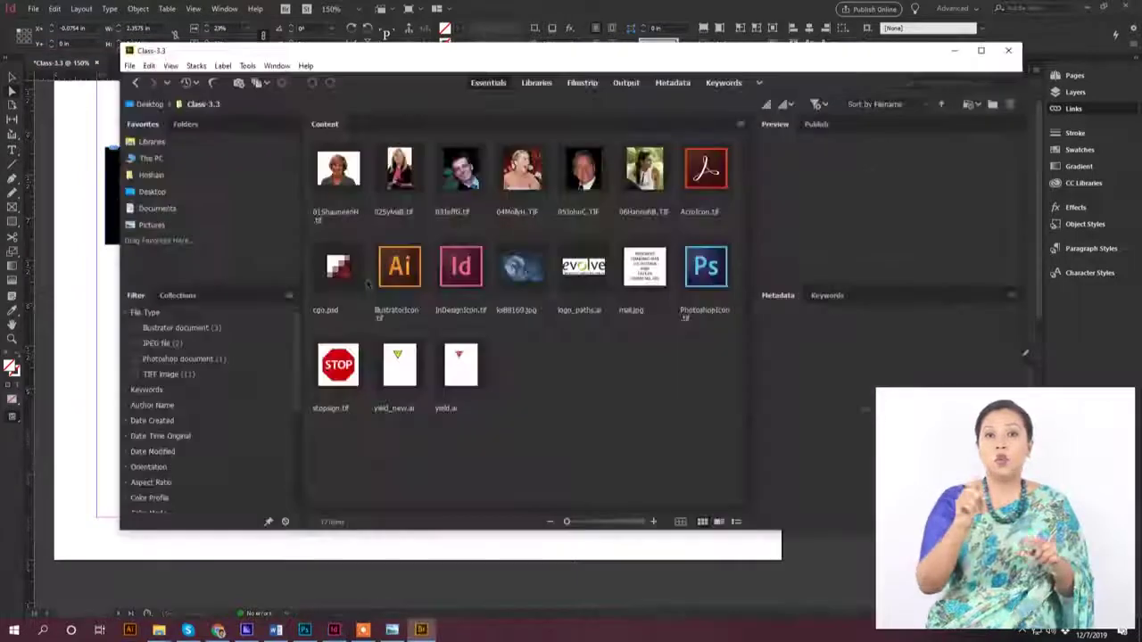
{"action": "left_click", "coordinate": [705, 174]}
{"action": "left_click", "coordinate": [523, 268], "text": "shift"}
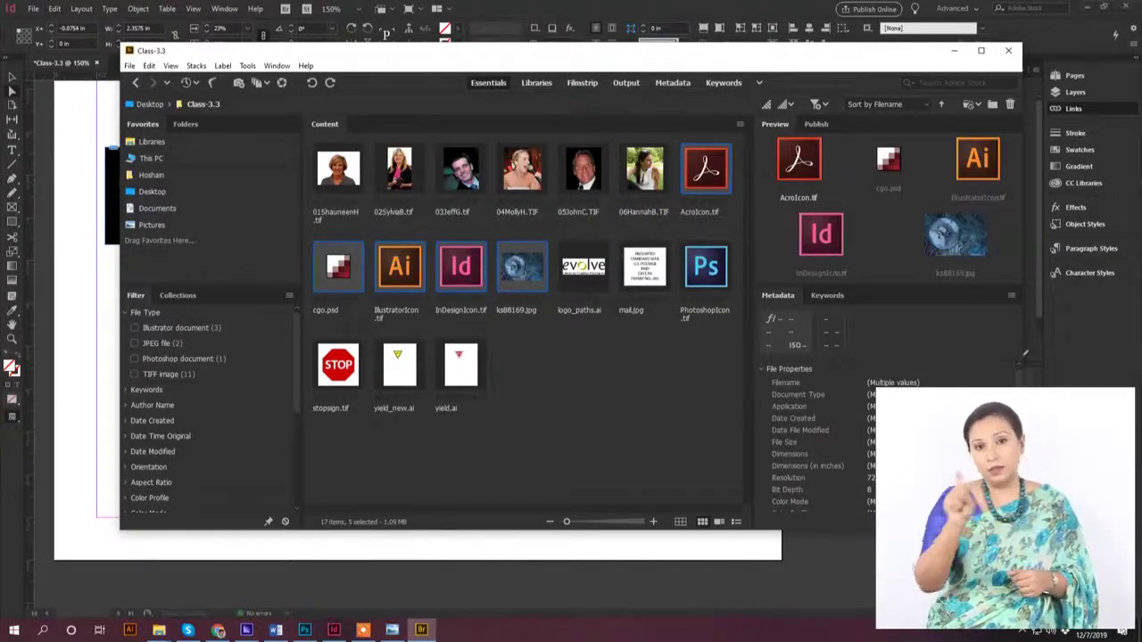
{"action": "left_click_drag", "start_coordinate": [516, 268], "coordinate": [84, 306]}
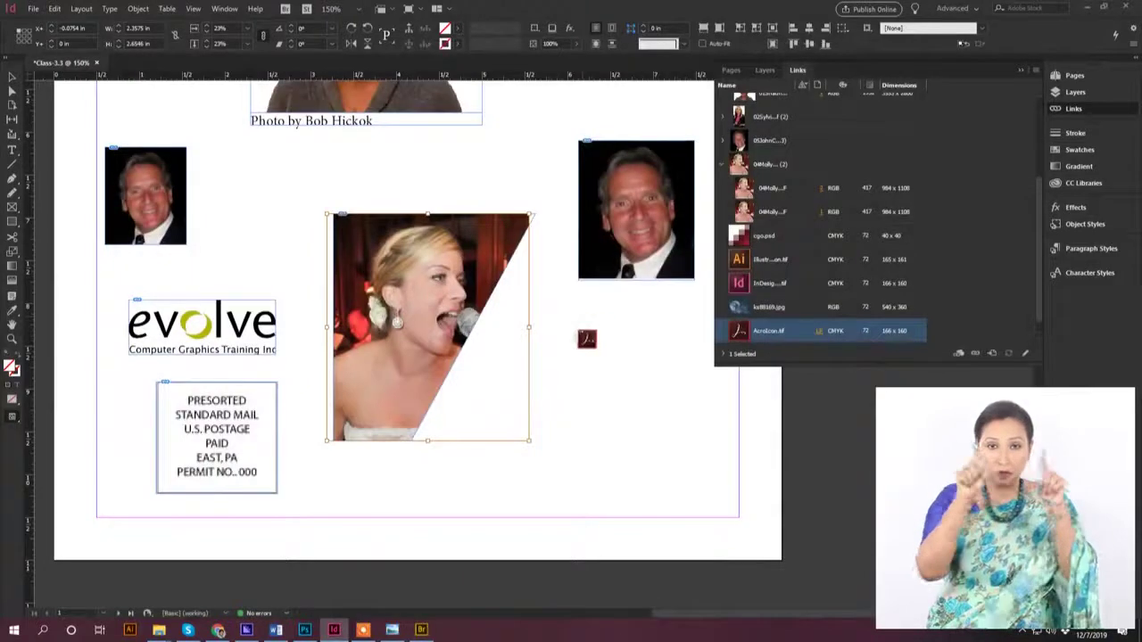
Place the Acrobat, Illustrator and InDesign icons at full size on the lower half of the page
{"action": "left_click", "coordinate": [583, 345]}
{"action": "left_click", "coordinate": [477, 182]}
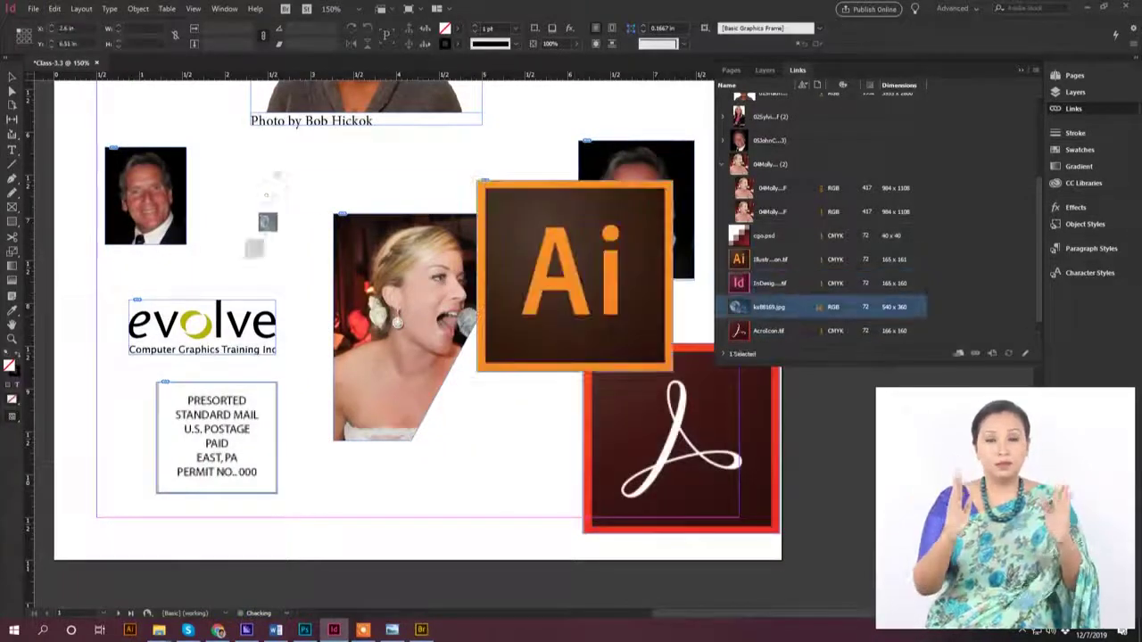
{"action": "left_click", "coordinate": [276, 177]}
Try placing the globe image near the page's lower edge and moving it, and undo both the move and the placement
{"action": "left_click", "coordinate": [377, 407]}
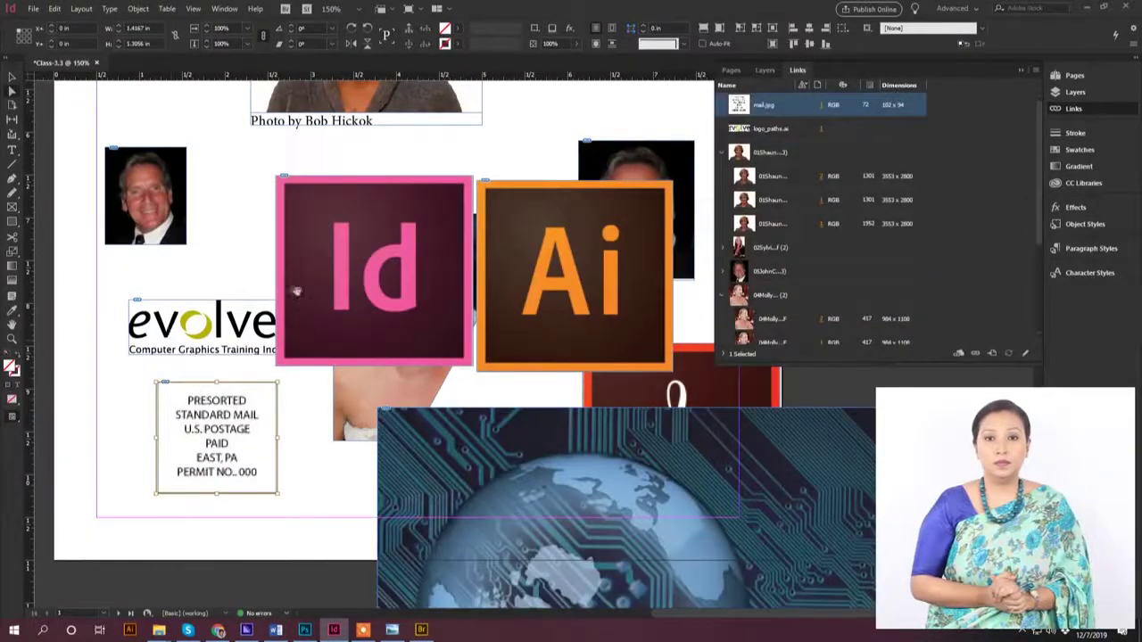
{"action": "left_click", "coordinate": [230, 277]}
{"action": "key", "text": "ctrl+minus"}
{"action": "key", "text": "ctrl+minus"}
{"action": "key", "text": "ctrl+minus"}
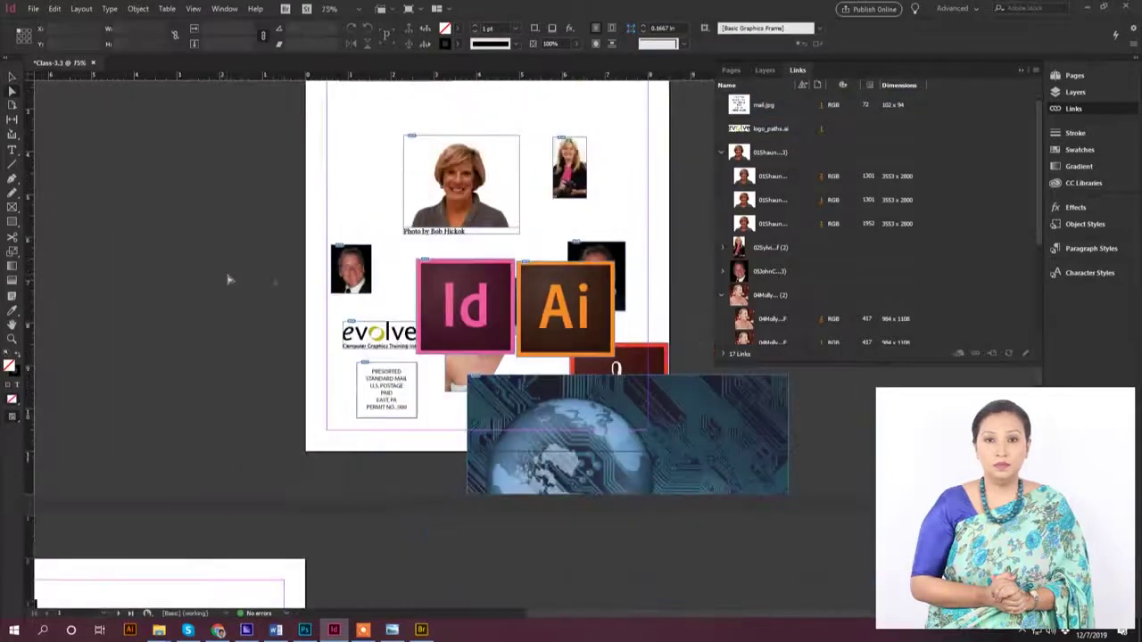
{"action": "left_click_drag", "start_coordinate": [658, 438], "coordinate": [285, 260]}
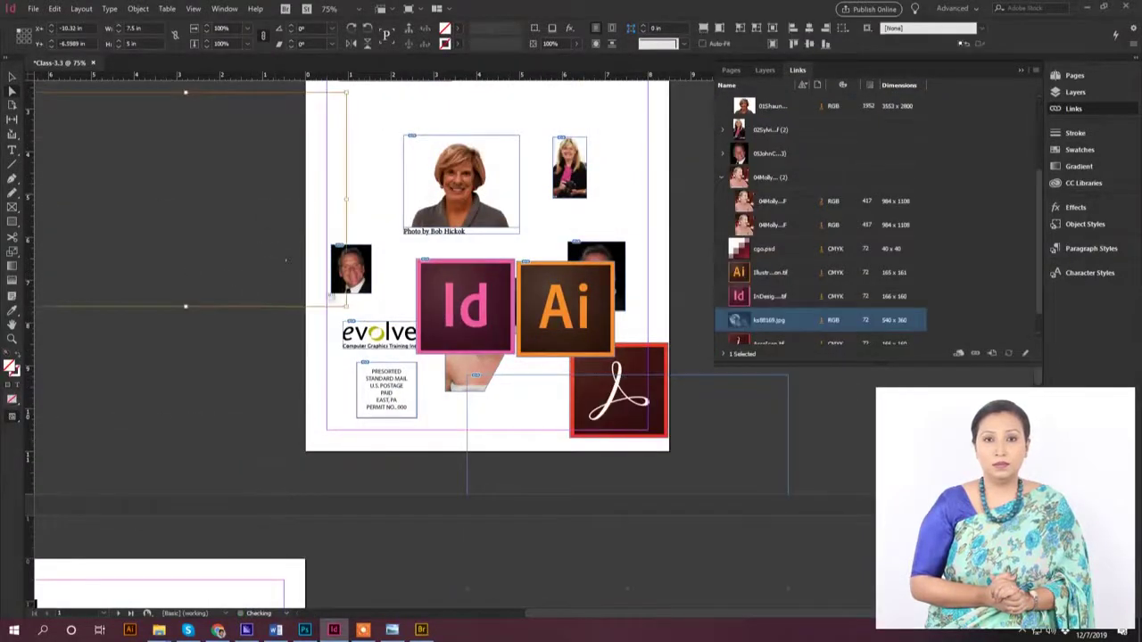
{"action": "key", "text": "ctrl+z"}
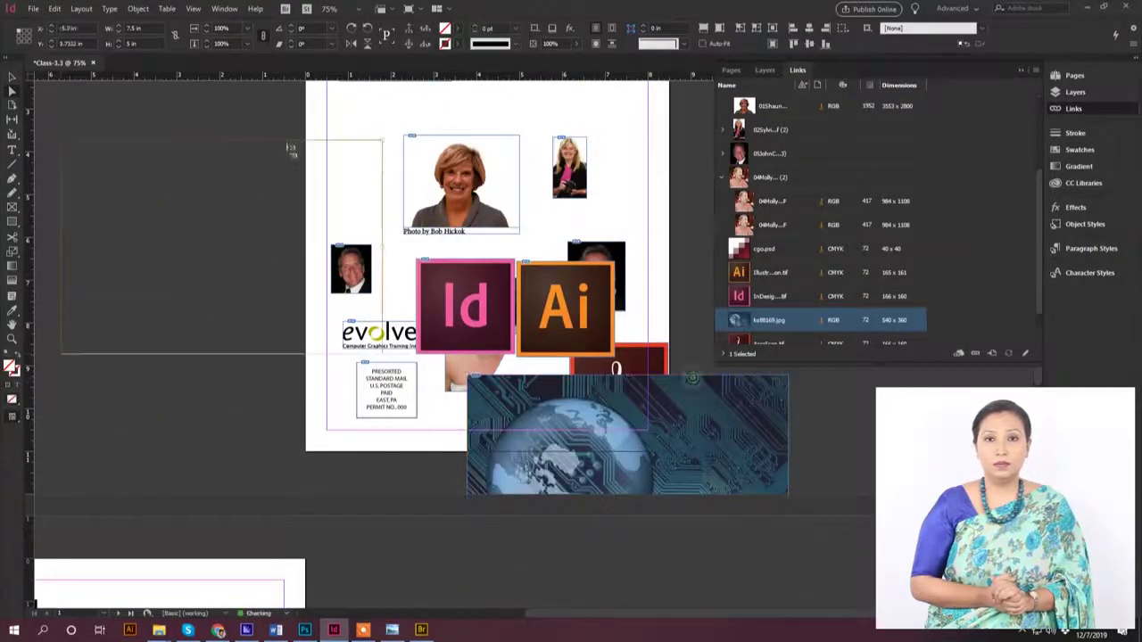
{"action": "key", "text": "ctrl+shift+z"}
{"action": "key", "text": "ctrl+z"}
{"action": "key", "text": "ctrl+z"}
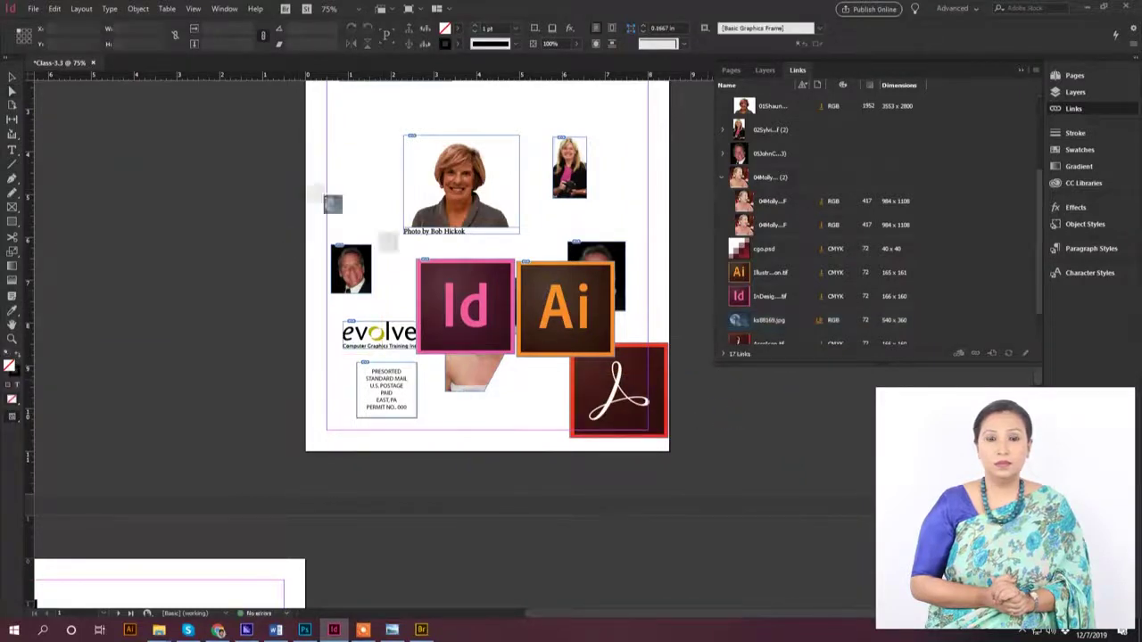
Place the loaded globe image into the empty frame at the page's upper left
{"action": "scroll", "coordinate": [351, 186], "scroll_direction": "up", "scroll_amount": 1}
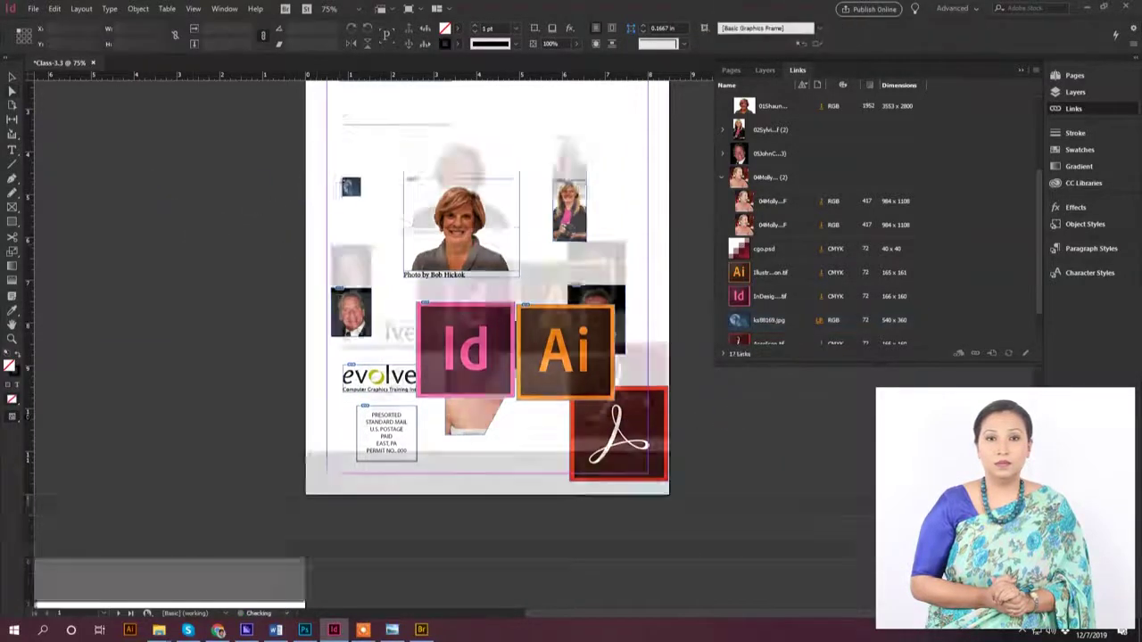
{"action": "scroll", "coordinate": [350, 185], "scroll_direction": "up", "scroll_amount": 3}
{"action": "left_click", "coordinate": [386, 227]}
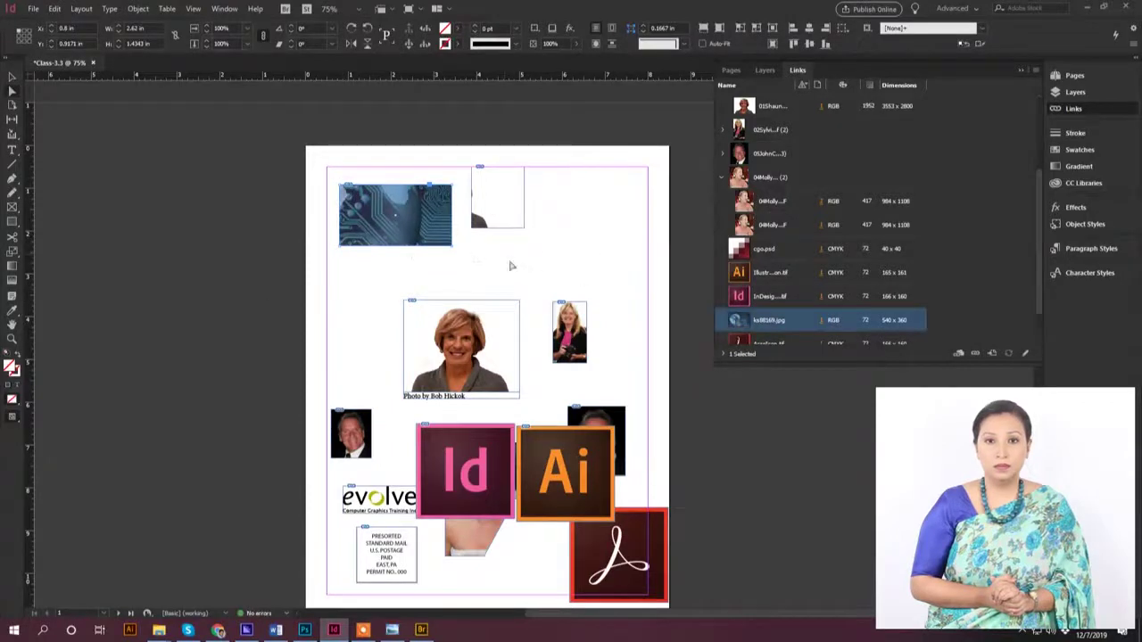
Scale the globe image inside its frame down to about 2.82 in wide and 2.15 in high
{"action": "left_click", "coordinate": [396, 212]}
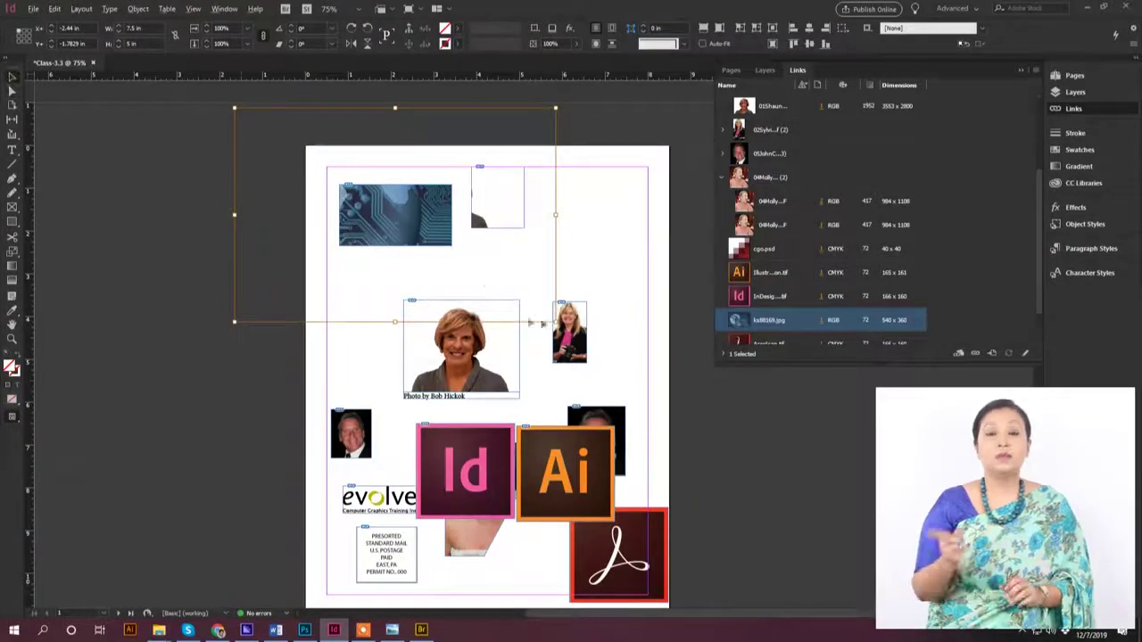
{"action": "left_click_drag", "start_coordinate": [555, 321], "coordinate": [453, 255]}
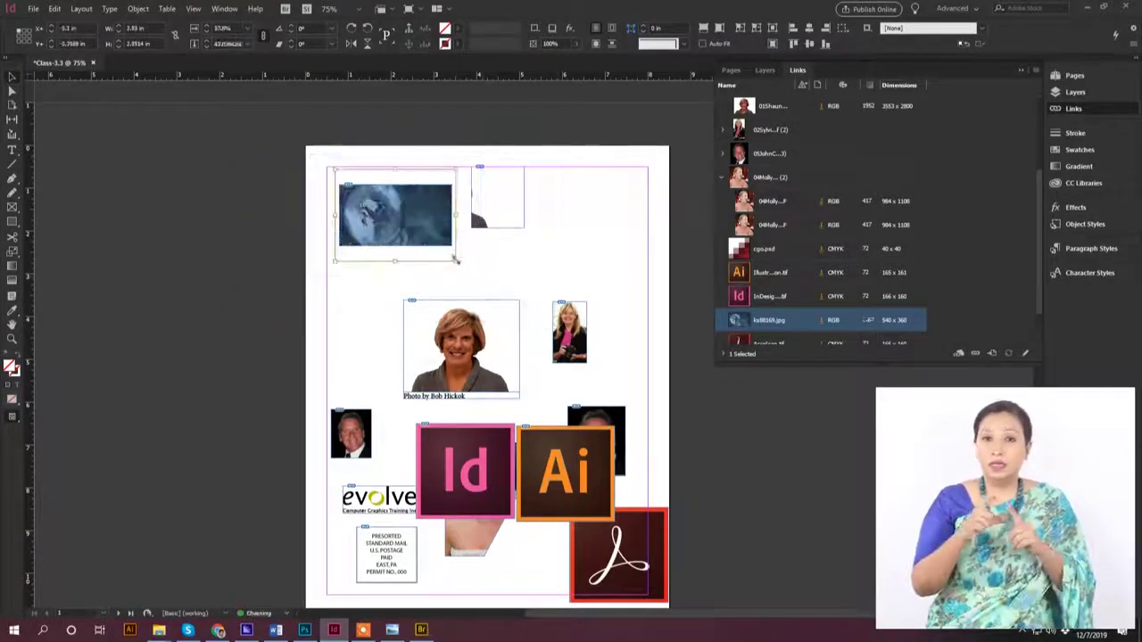
{"action": "key", "text": "ctrl+equal"}
{"action": "key", "text": "ctrl+equal"}
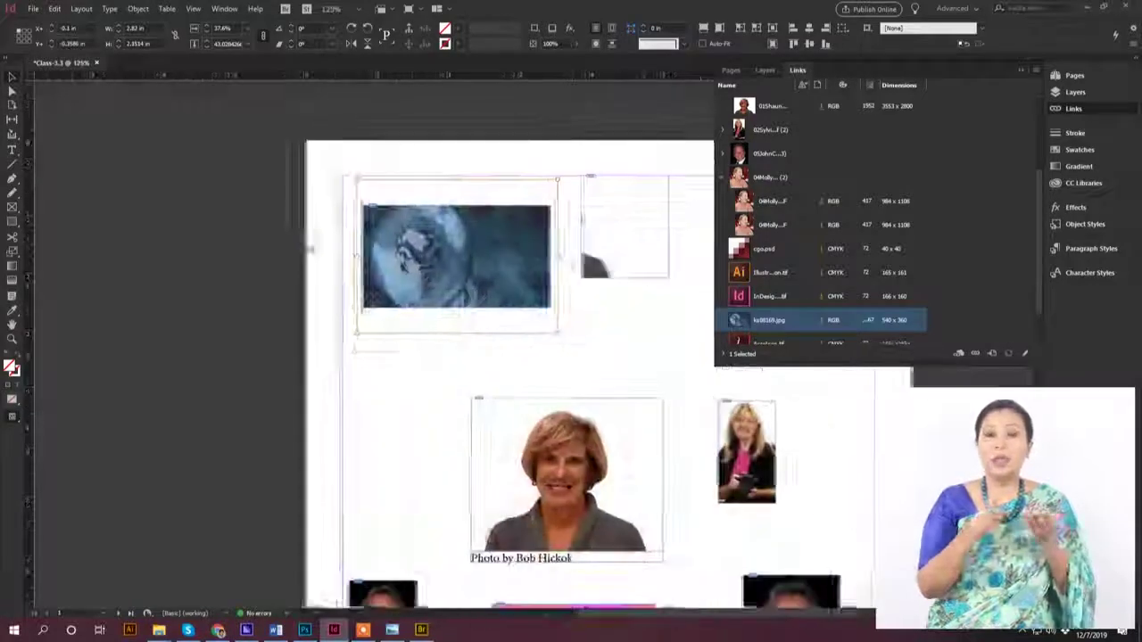